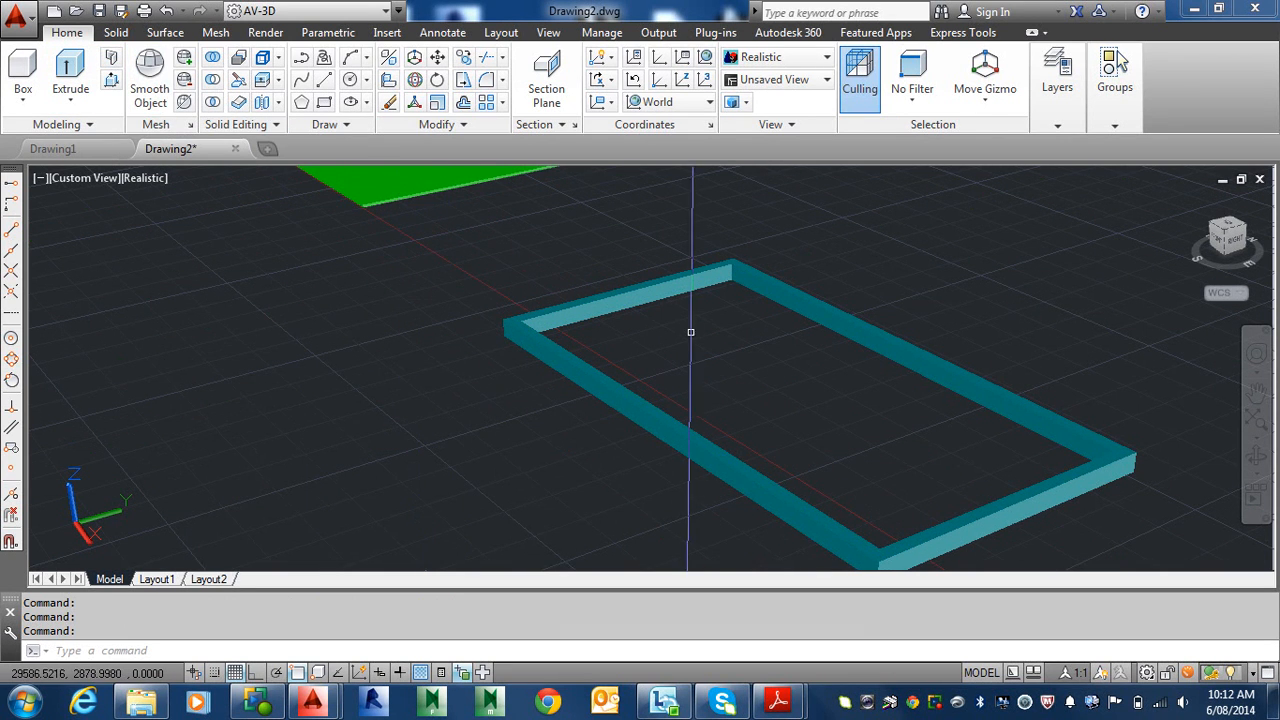
- Start the Polysolid command and change its justification to Center
left_click(111, 62)
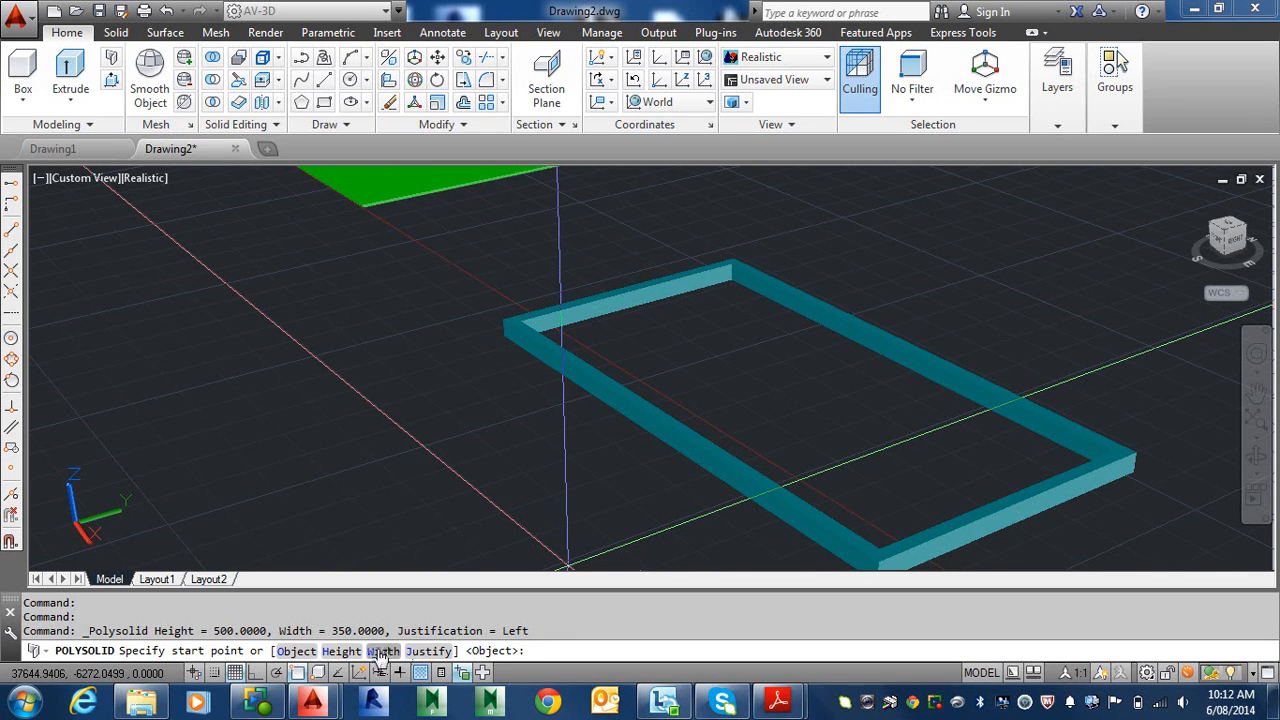
left_click(428, 652)
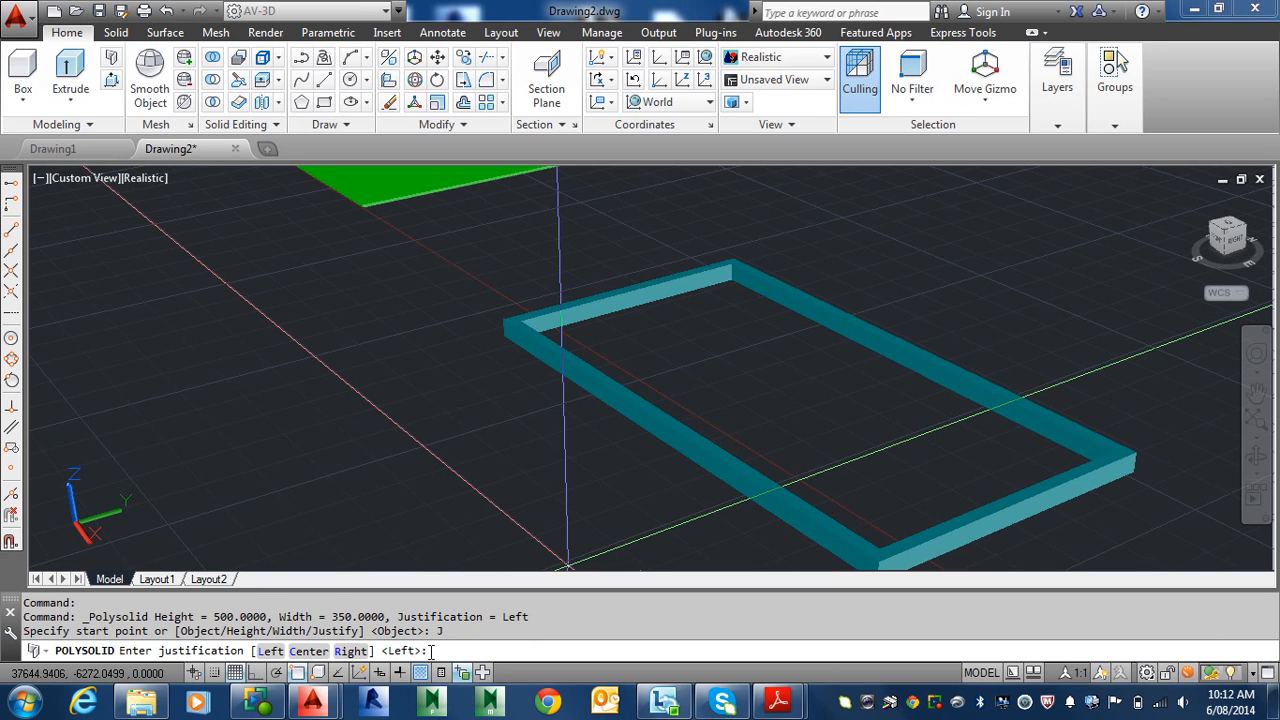
left_click(309, 651)
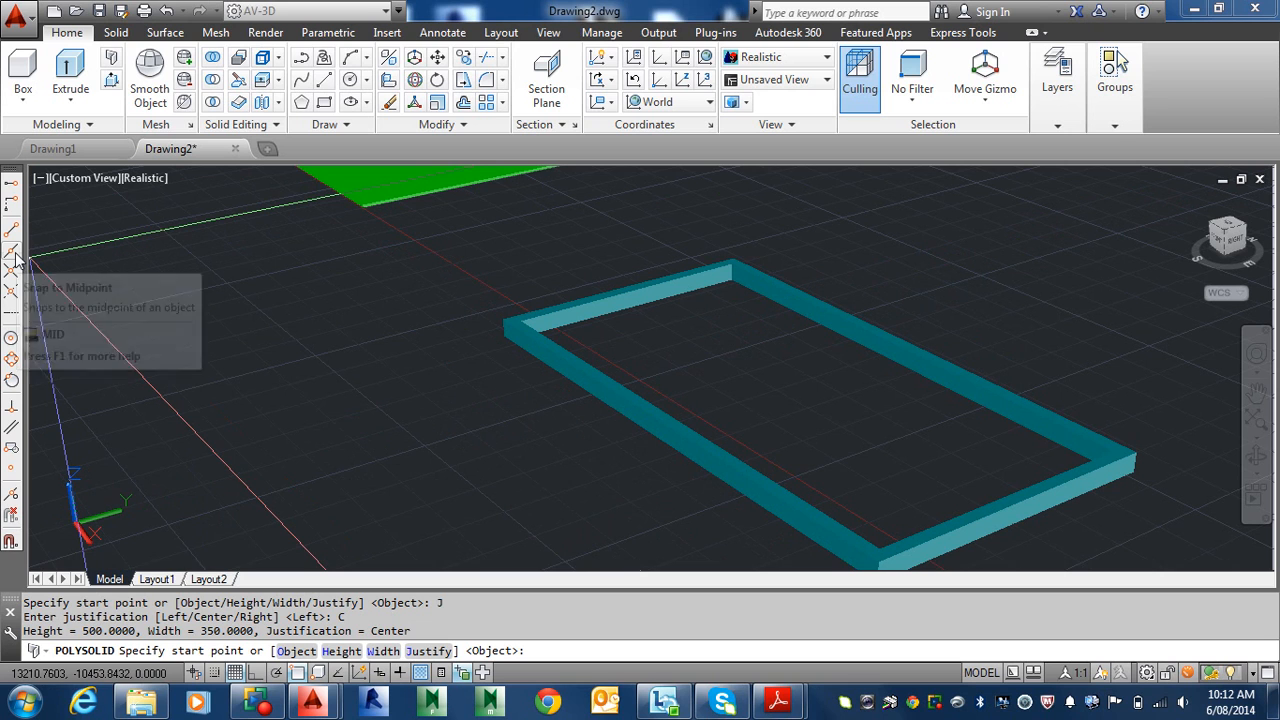
right_click(349, 229, "shift")
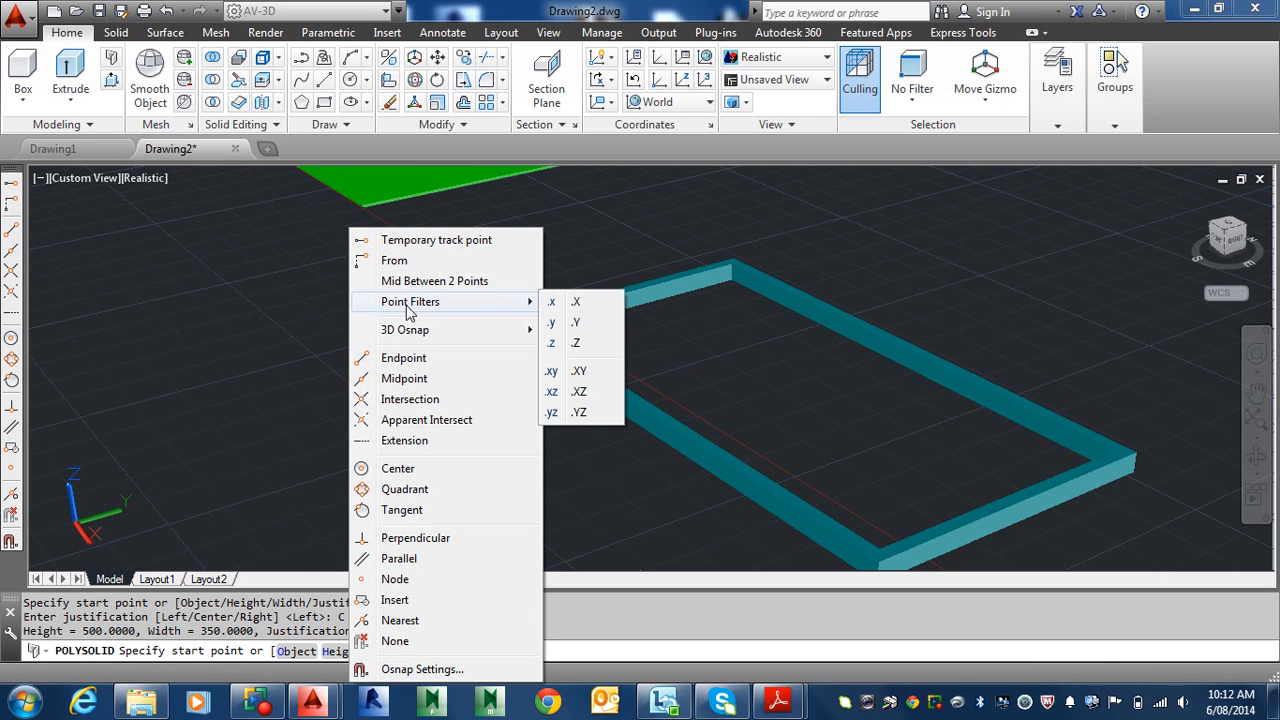
left_click(410, 382)
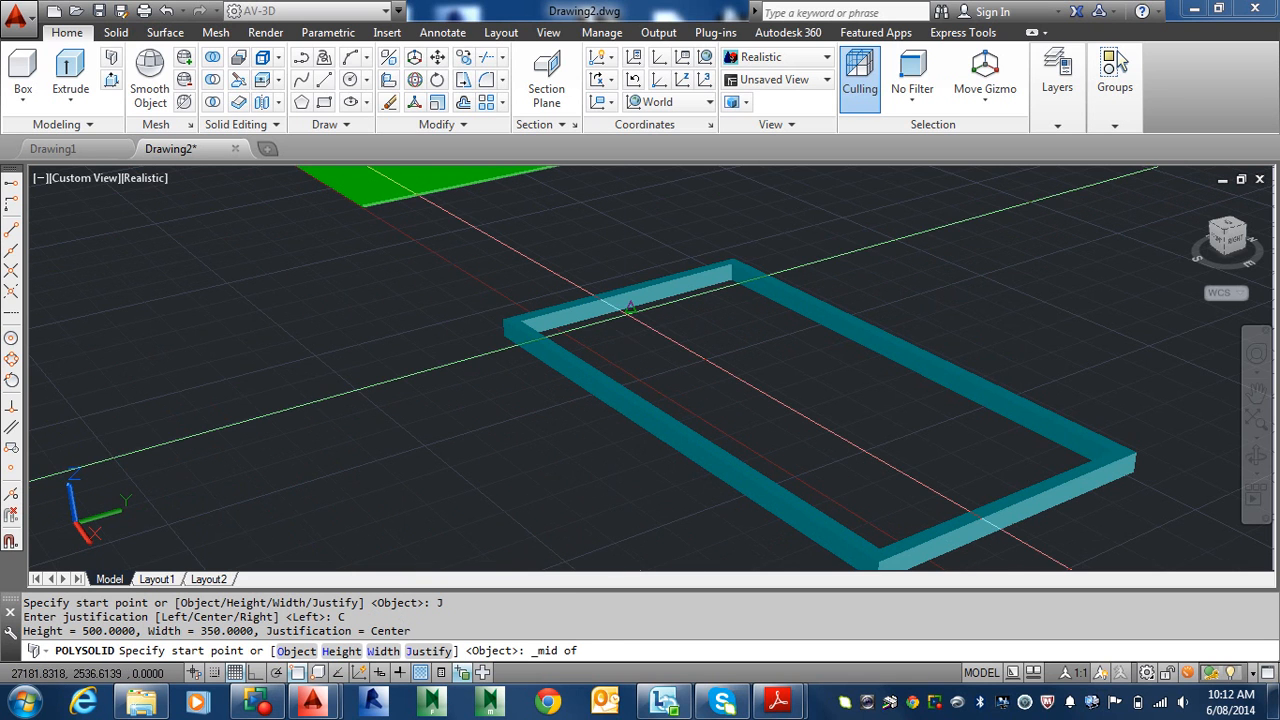
left_click(627, 313)
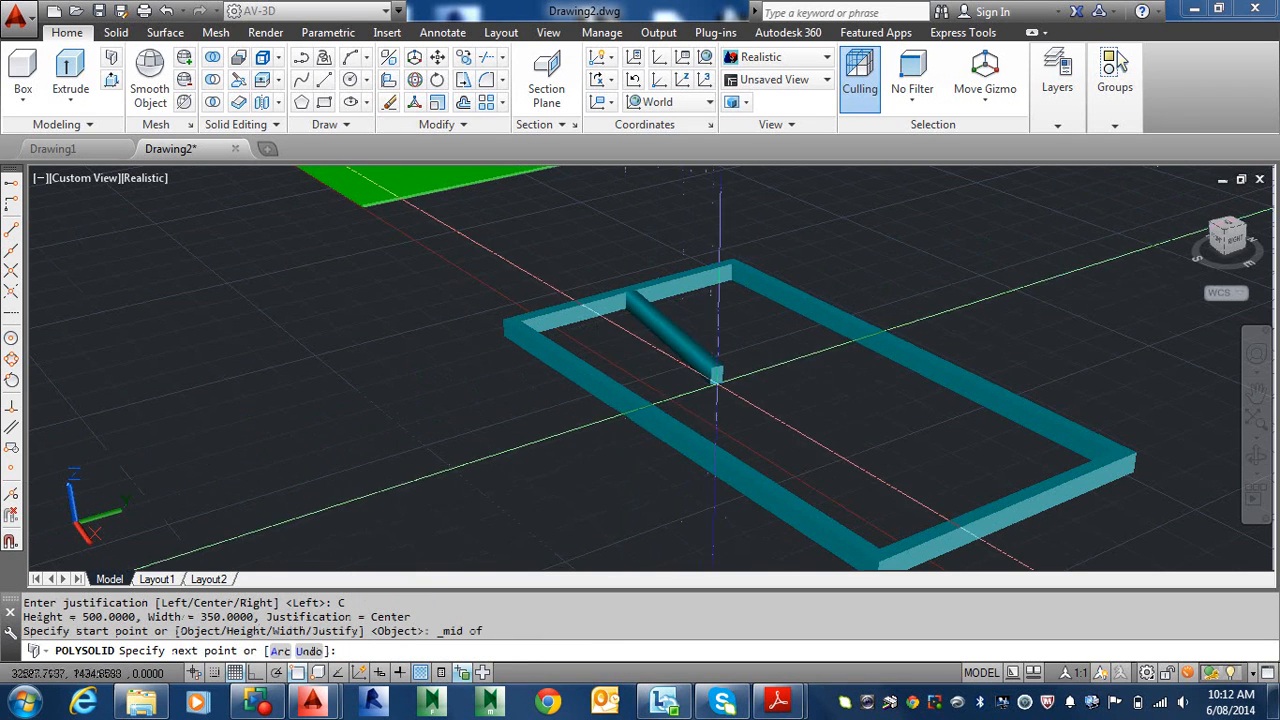
left_click(12, 252)
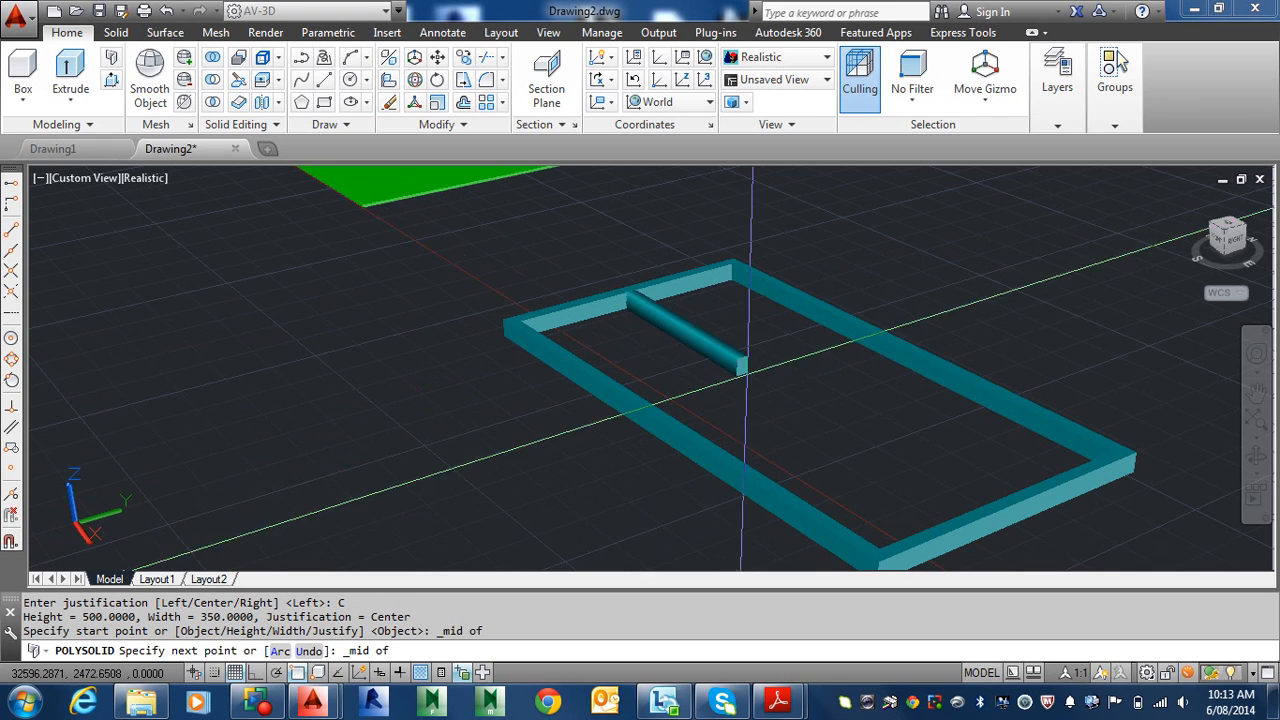
middle_click_drag(857, 423, 1040, 470, "shift")
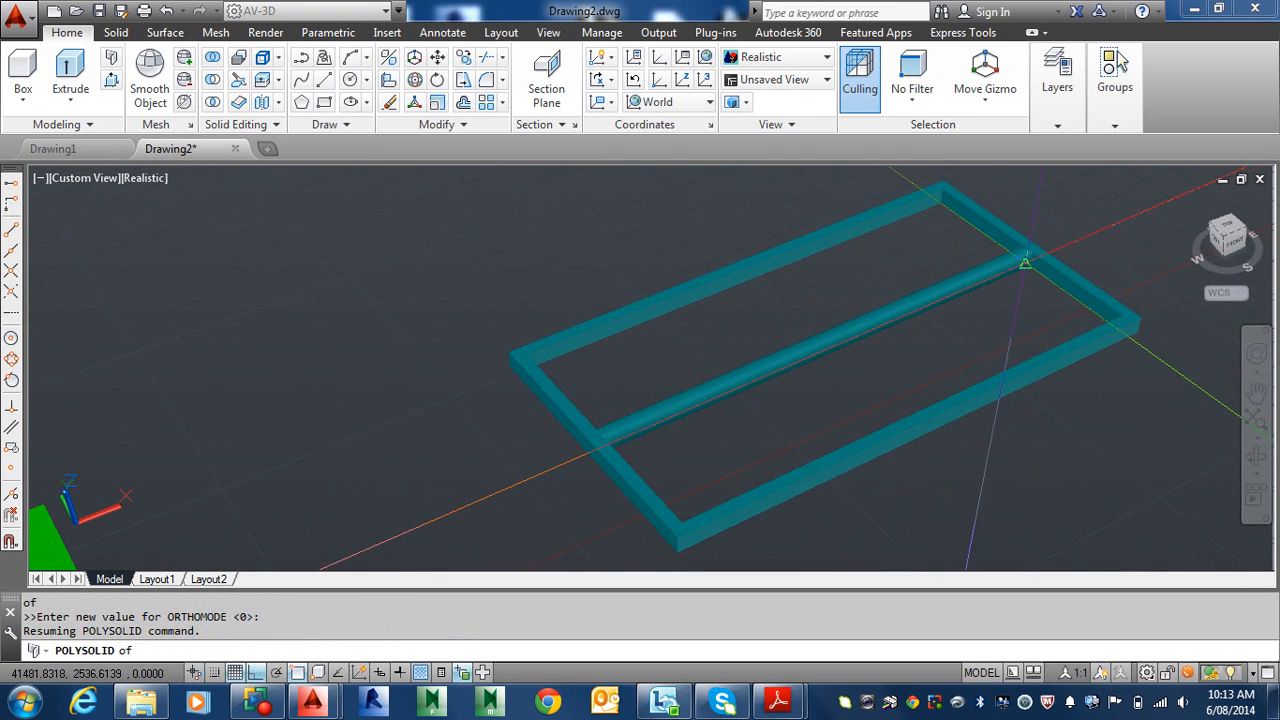
left_click(1025, 262)
key("Escape")
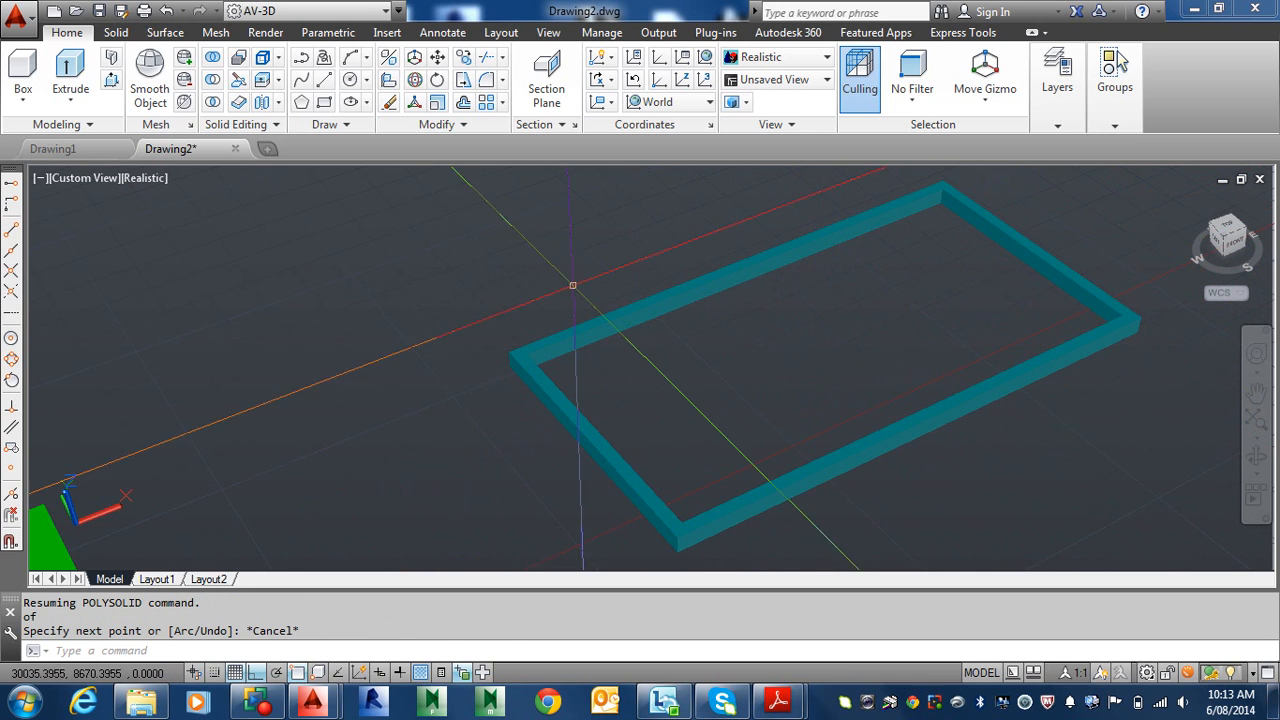
key("Return")
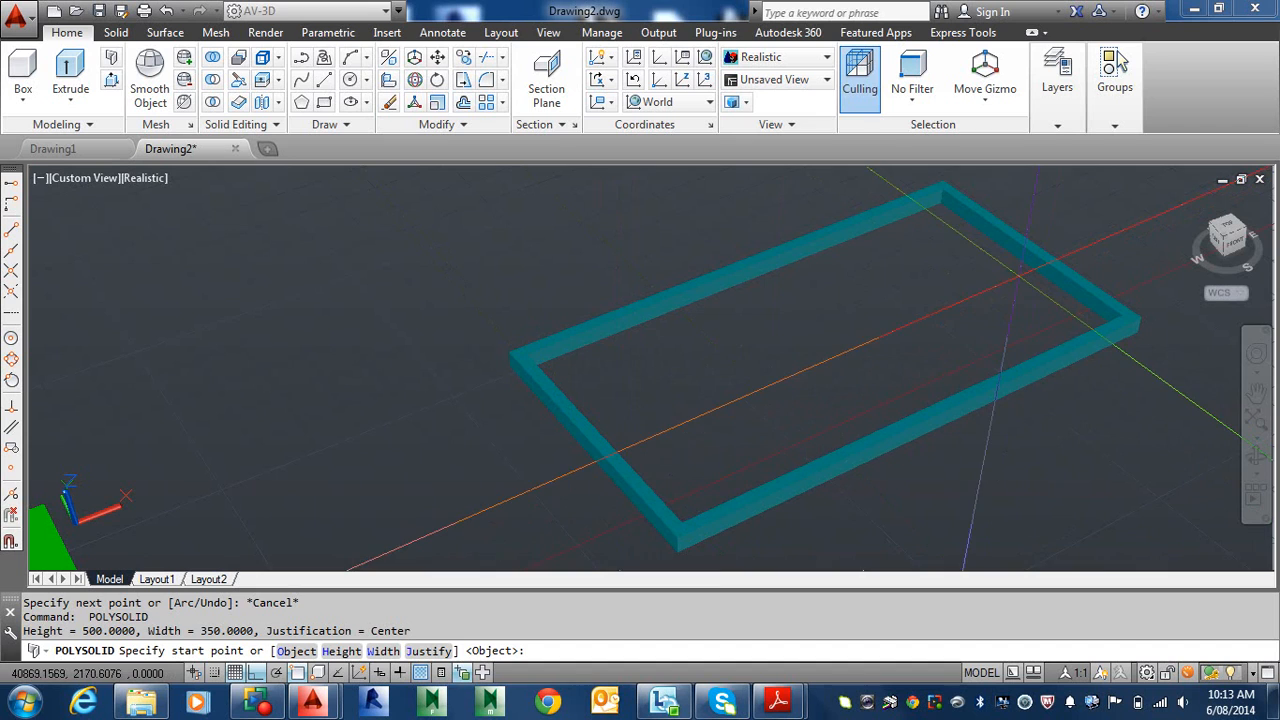
key("Escape")
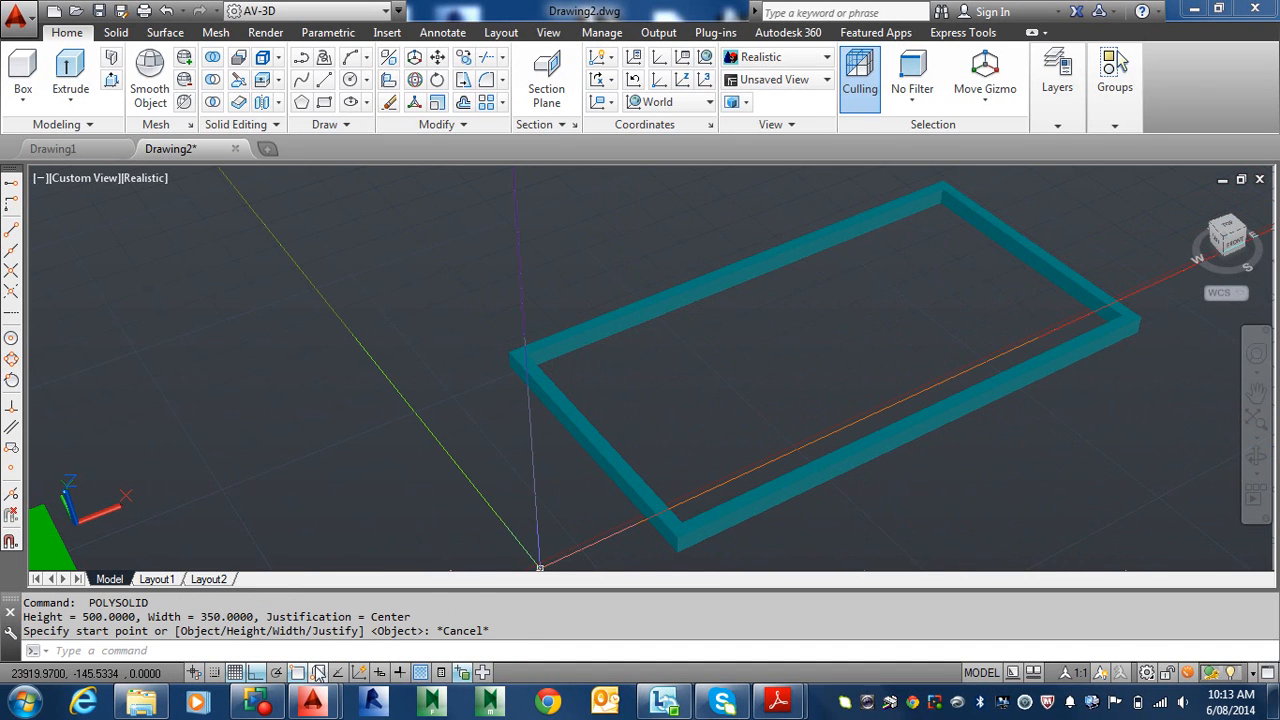
- Turn on the running Midpoint object snap and return to Drawing2
mouse_move(312, 693)
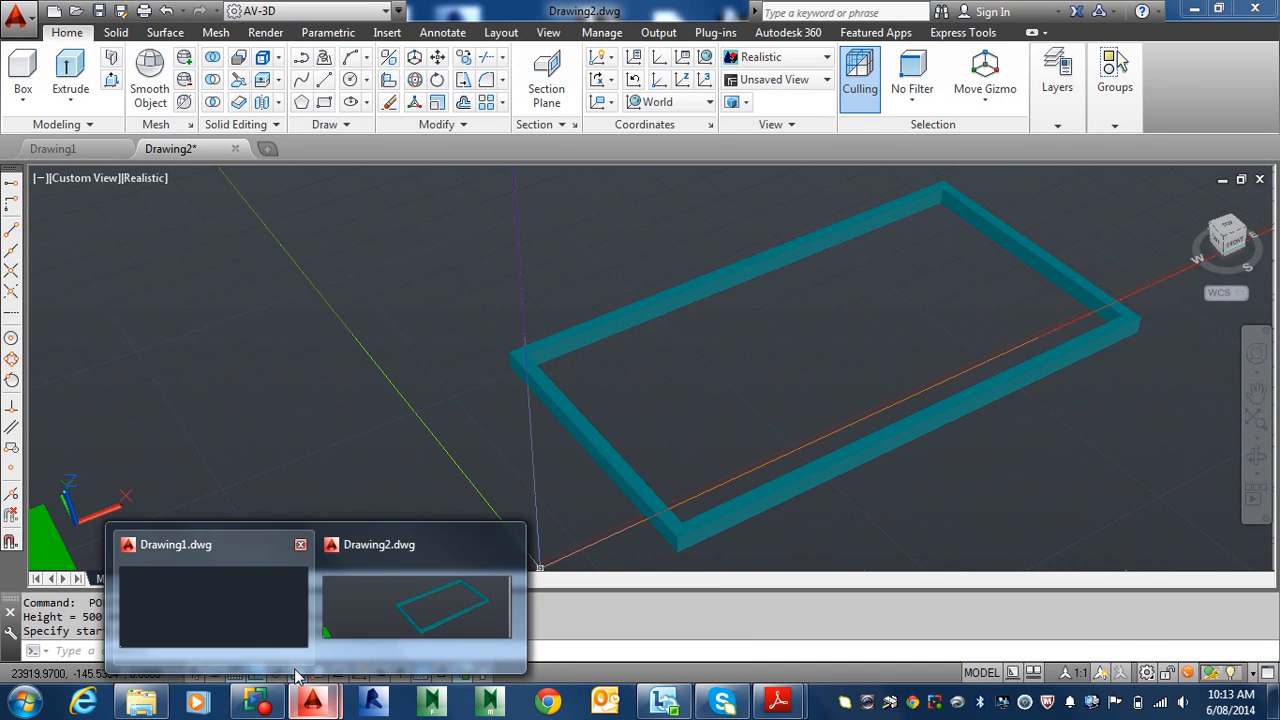
right_click(298, 666)
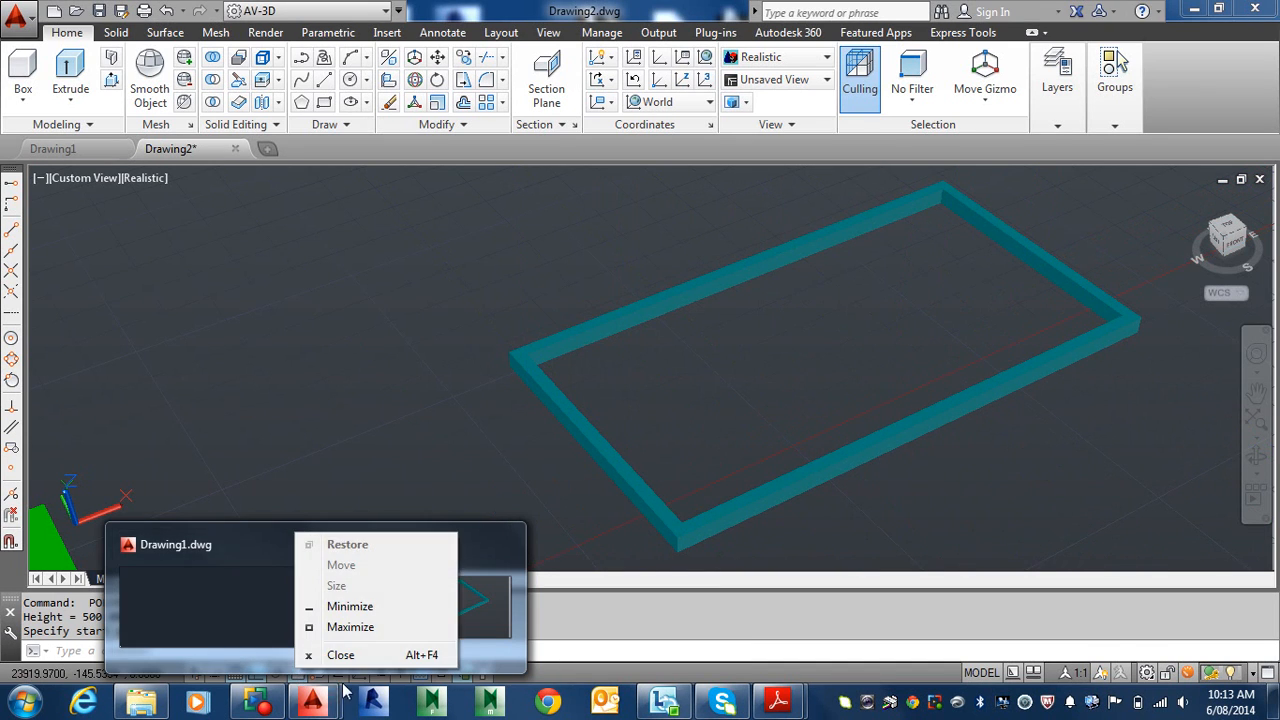
left_click(571, 687)
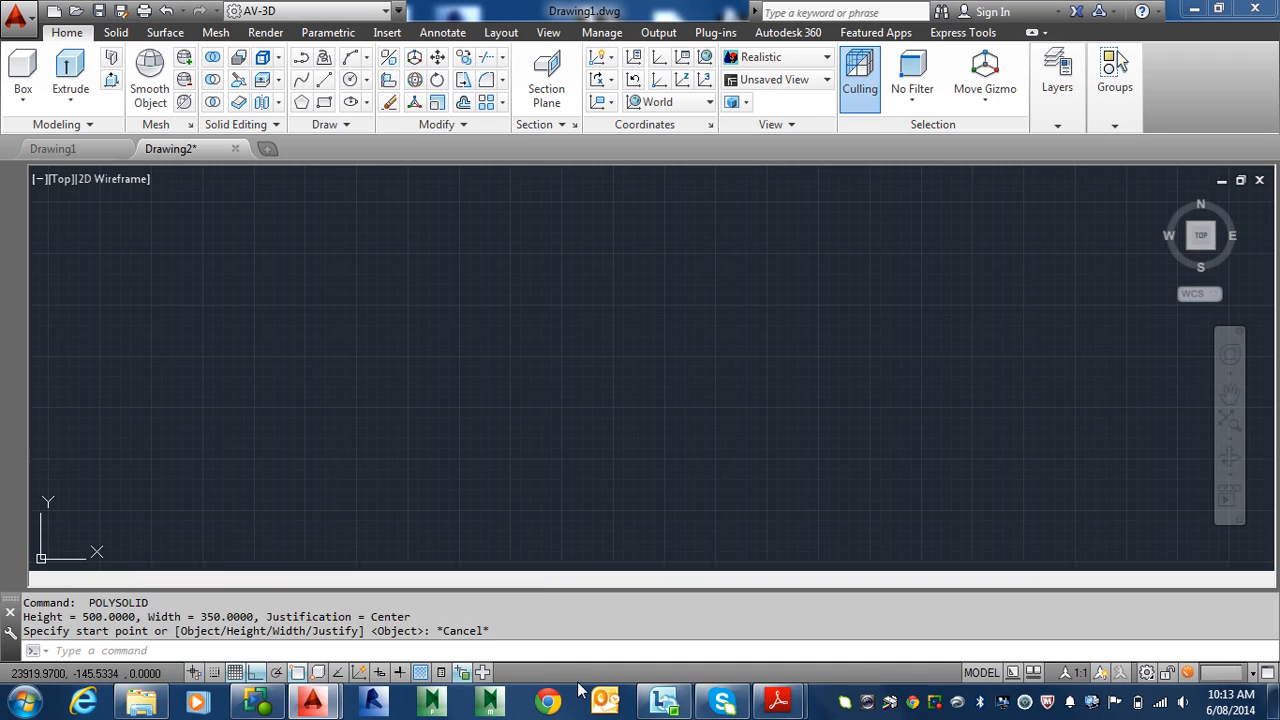
right_click(297, 673)
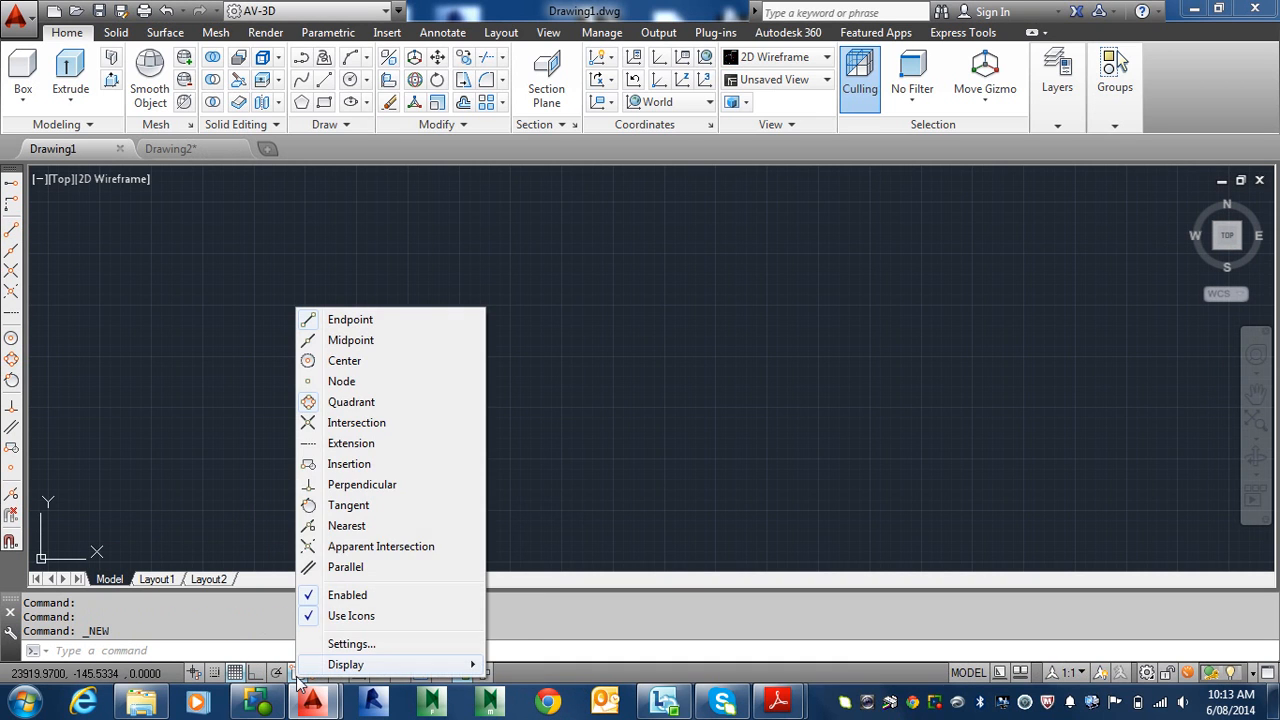
left_click(363, 345)
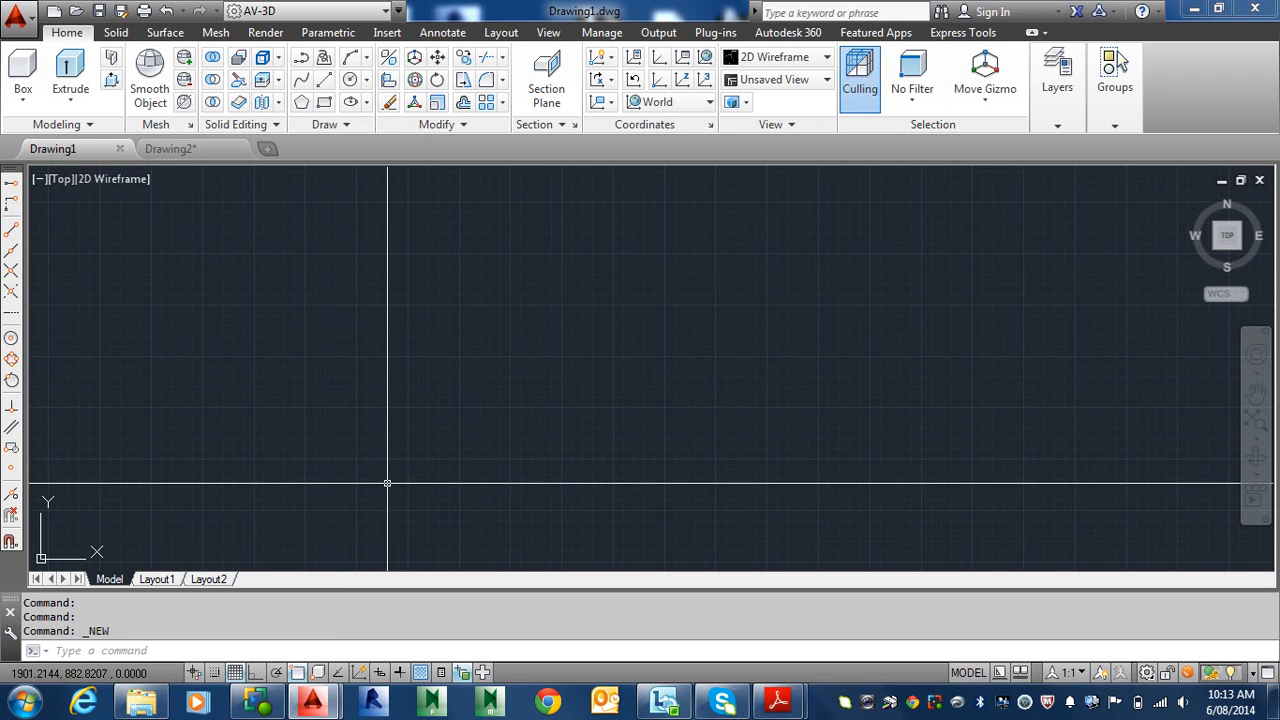
key("ctrl+Tab")
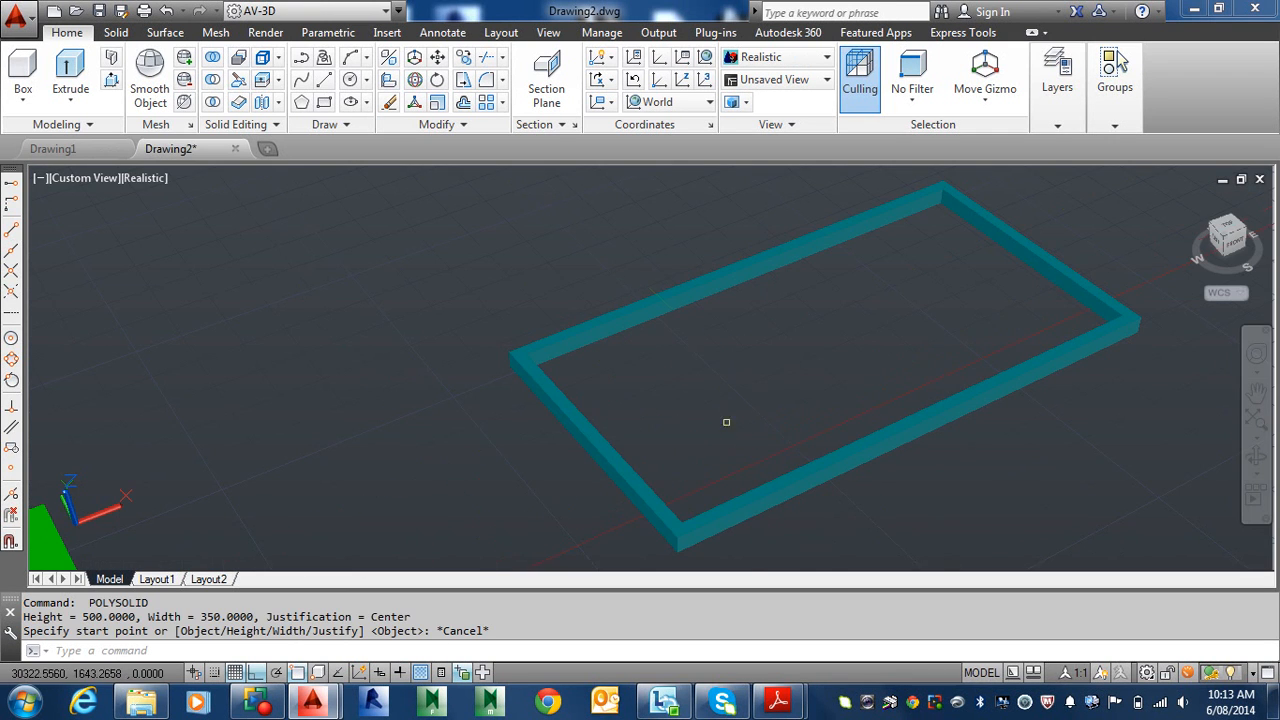
right_click(300, 676)
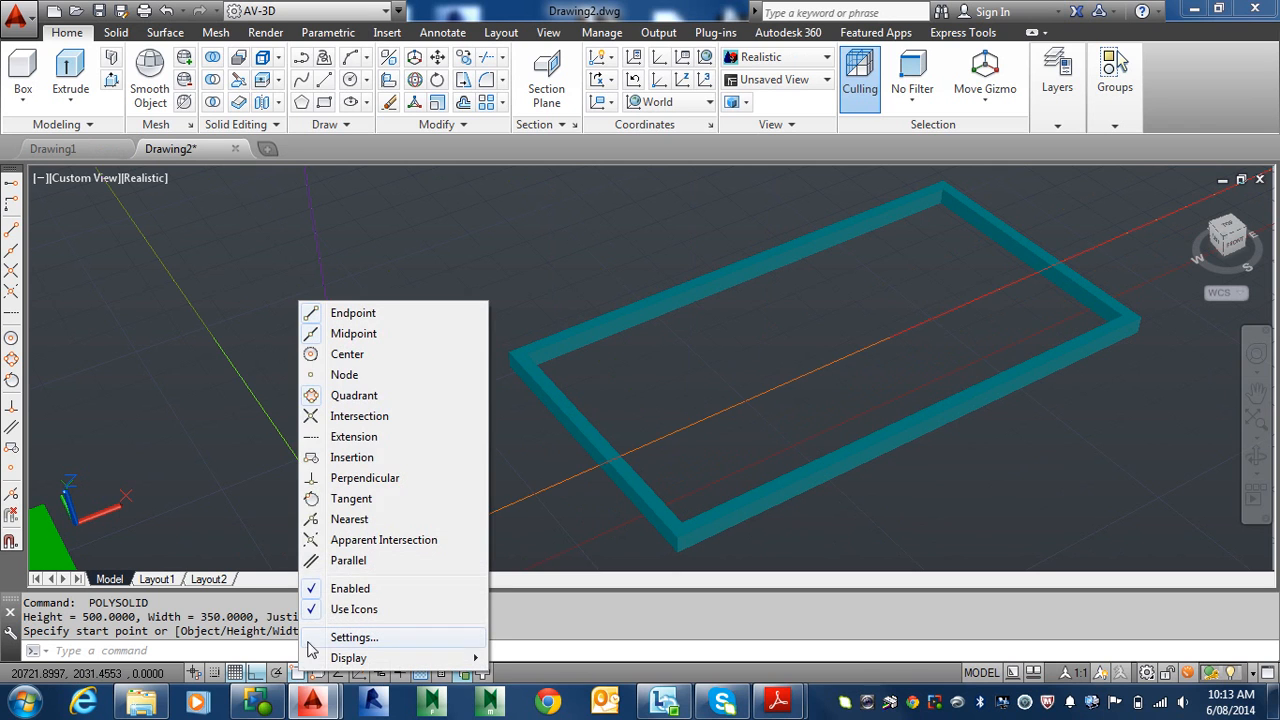
key("Escape")
key("Escape")
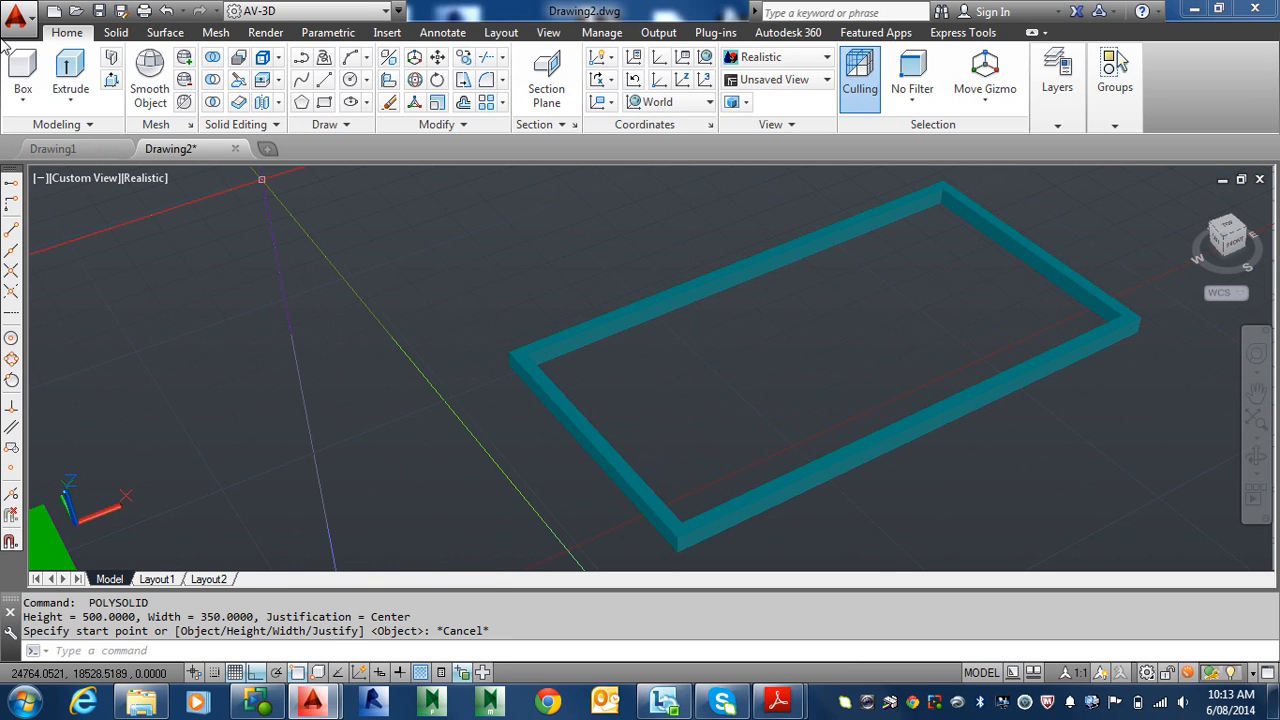
- Draw a polysolid footing lengthwise through the frame between the midpoints of the inner edges of its two short sides
left_click(112, 60)
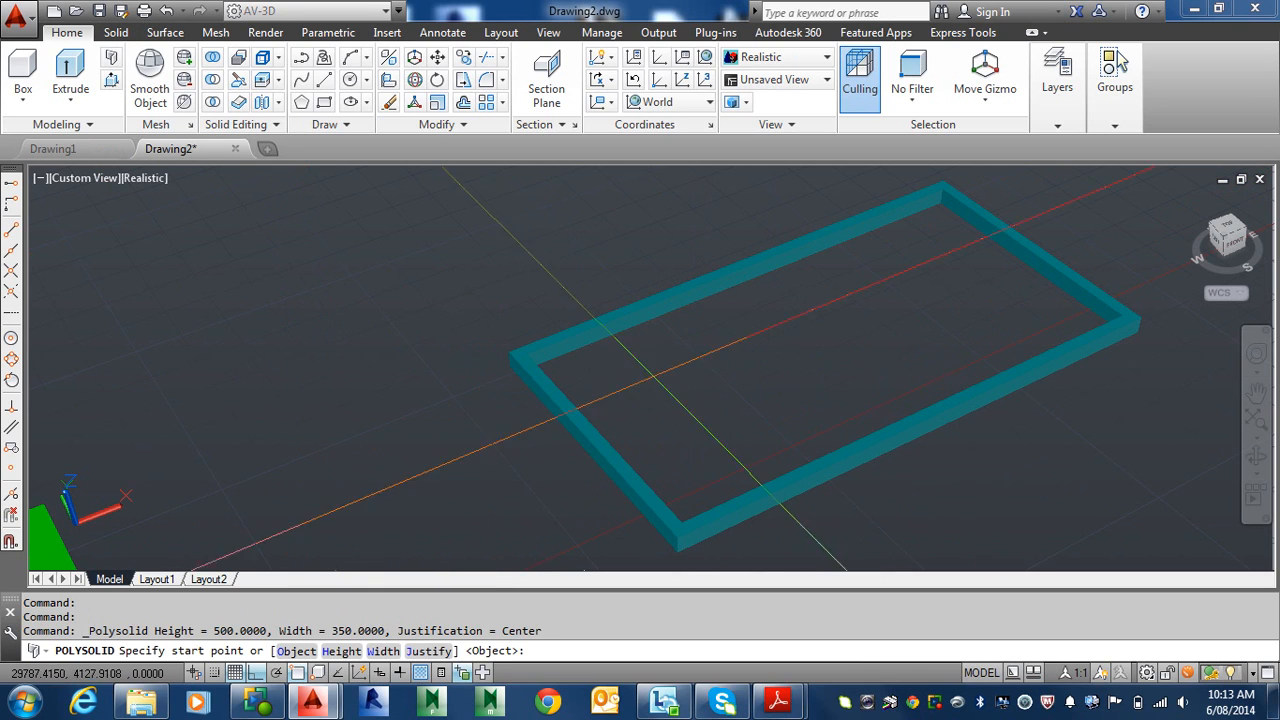
left_click(1022, 263)
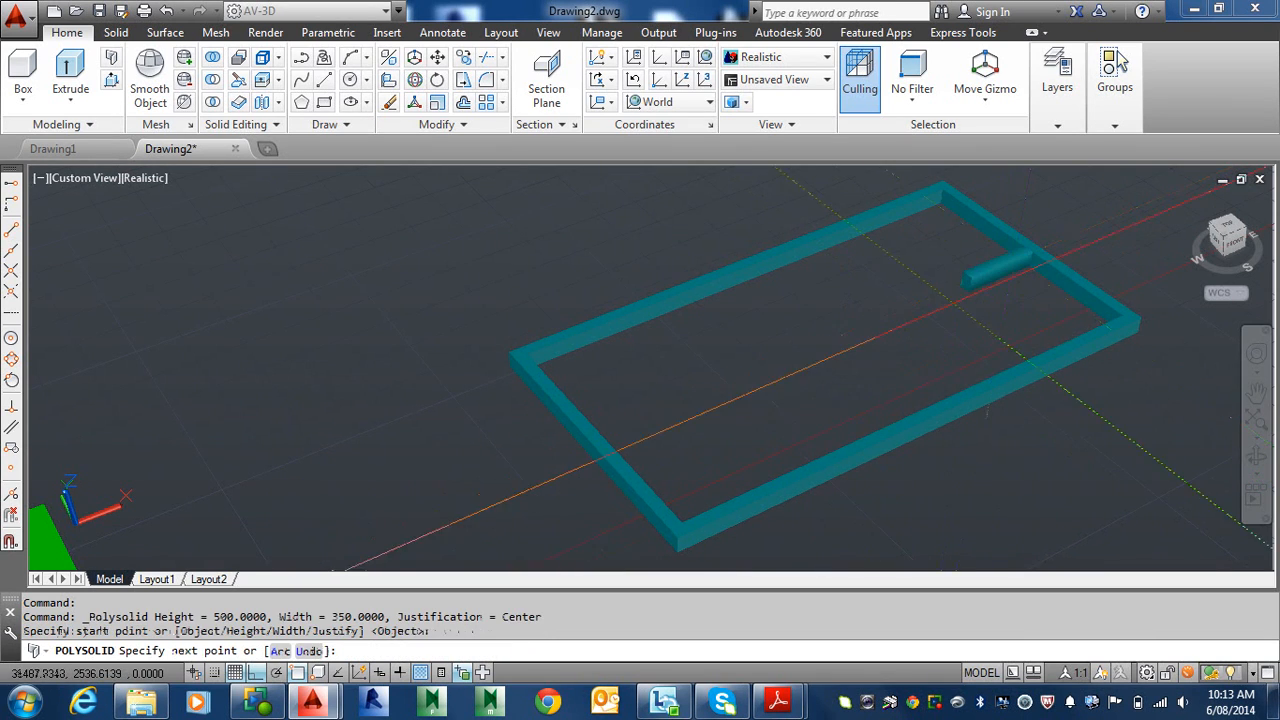
middle_click_drag(850, 332, 603, 308, "shift")
left_click(604, 308)
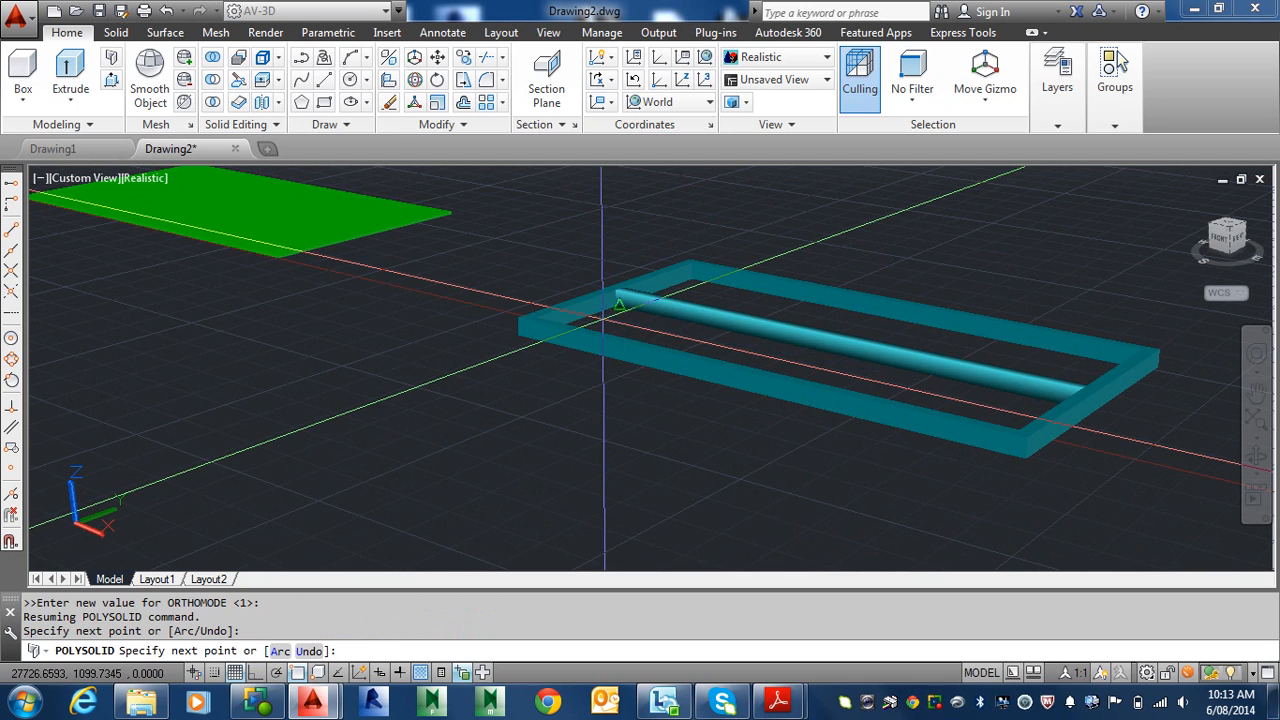
key("Return")
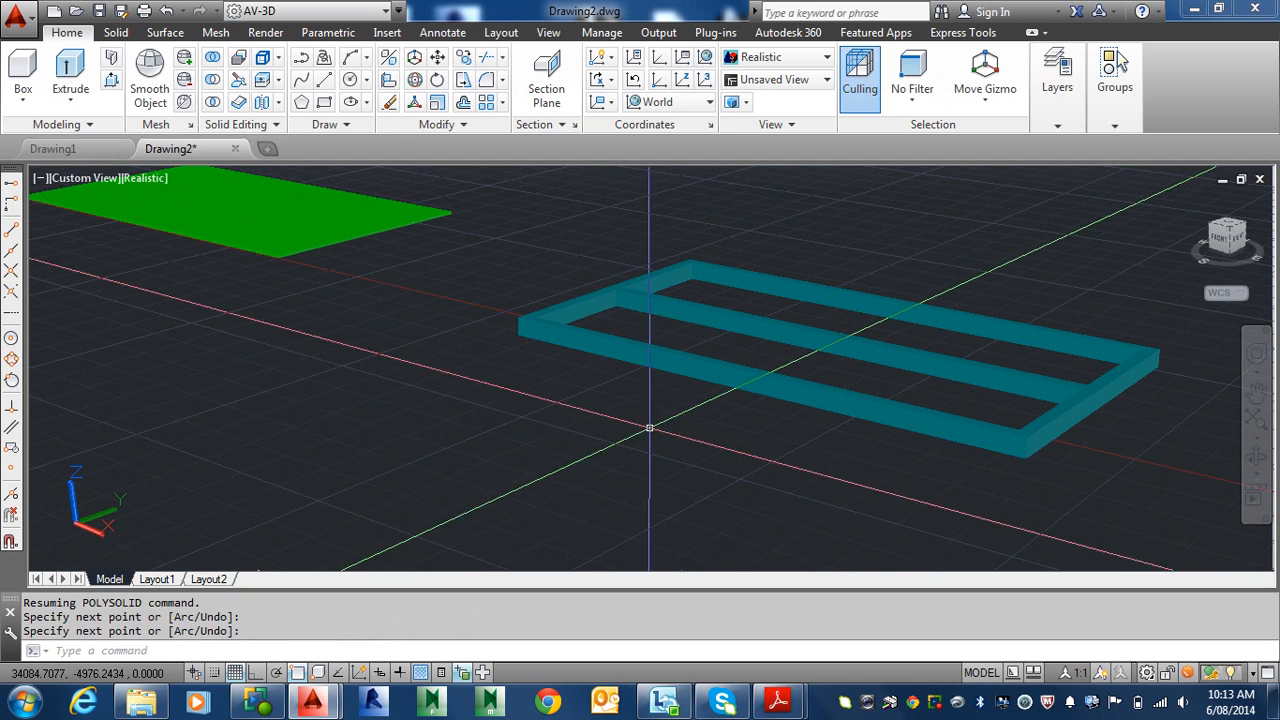
- Make Sketch the current layer
middle_click_drag(743, 366, 751, 400, "shift")
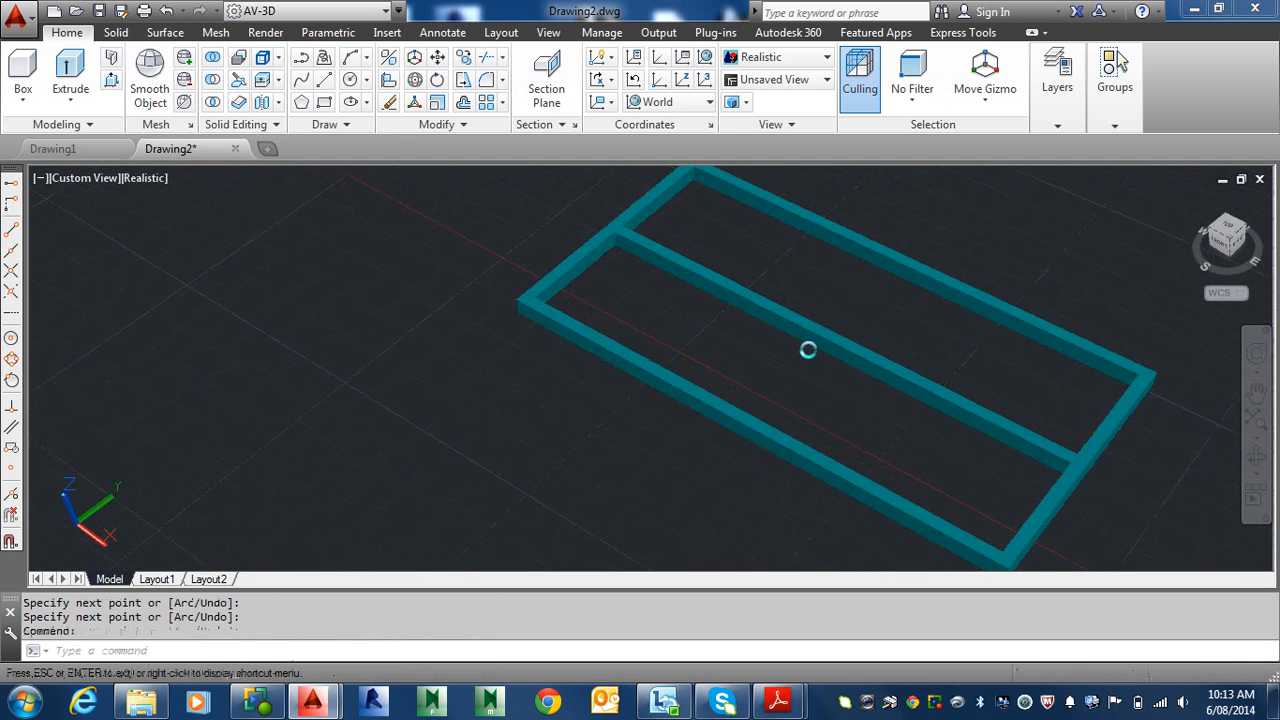
middle_click_drag(808, 349, 733, 469)
scroll(622, 300, "up", 2)
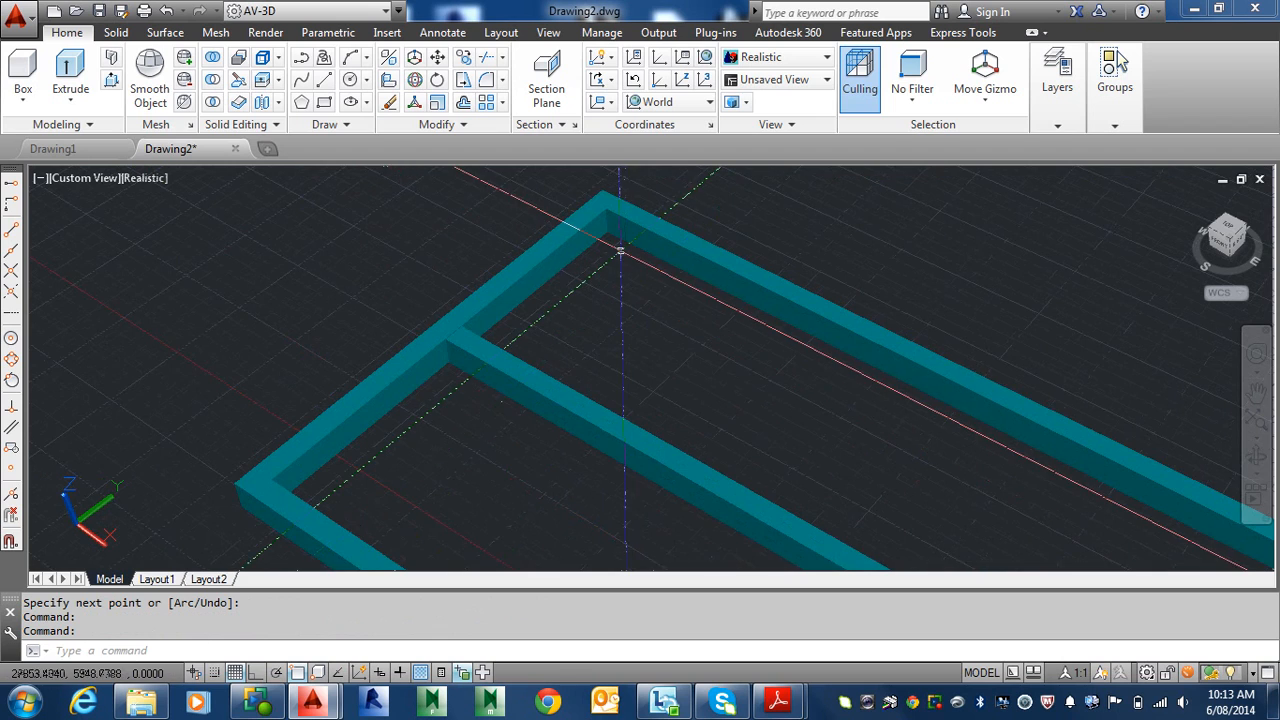
scroll(620, 249, "up", 2)
scroll(626, 243, "down", 4)
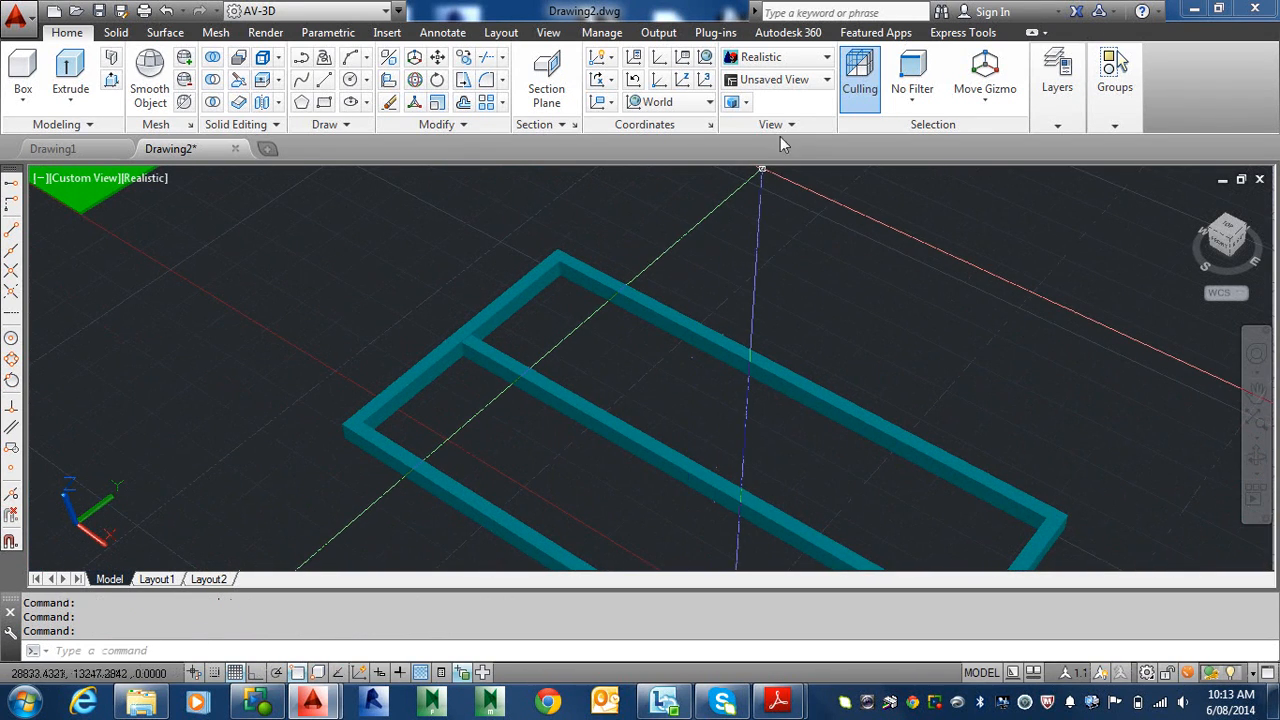
left_click(1057, 80)
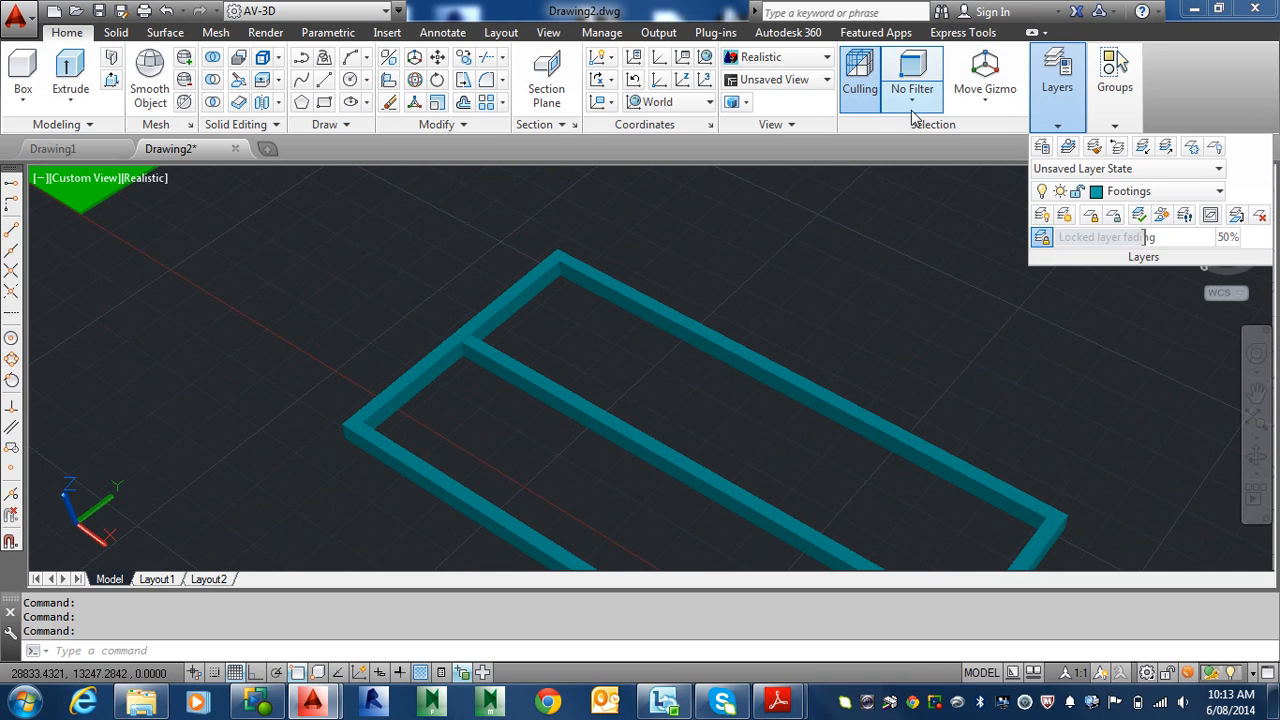
left_click(1072, 128)
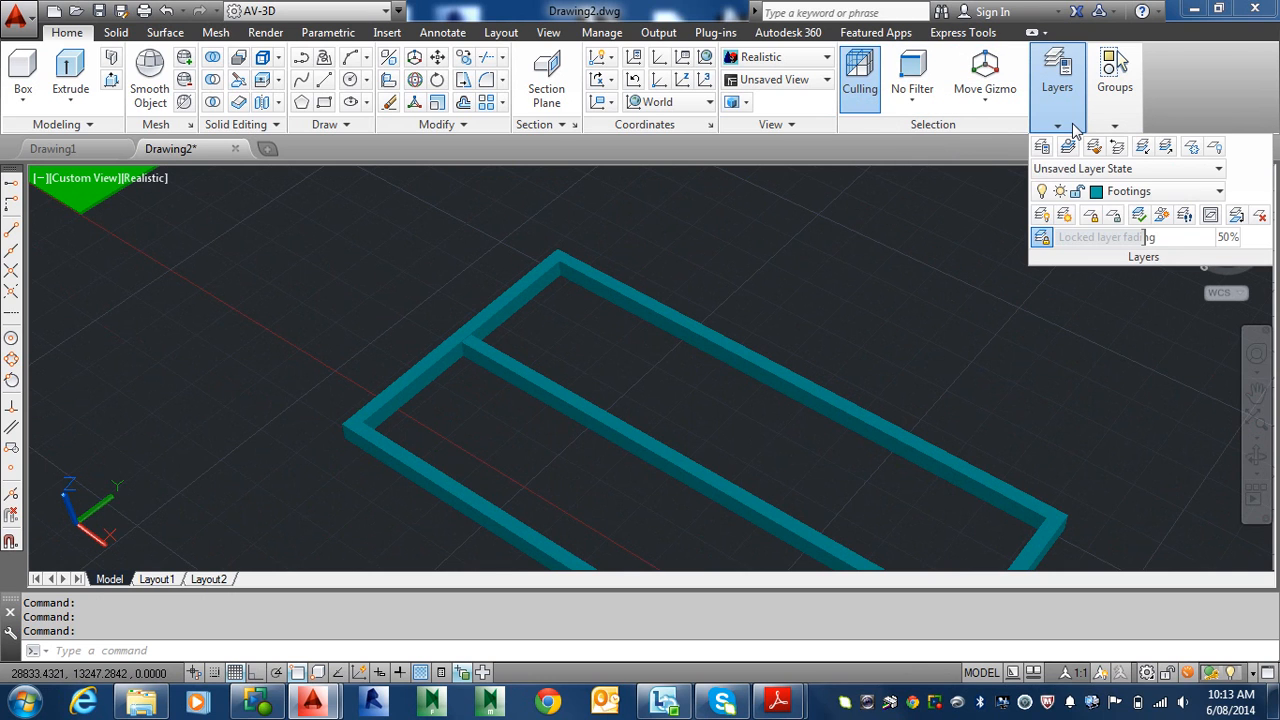
left_click(1080, 192)
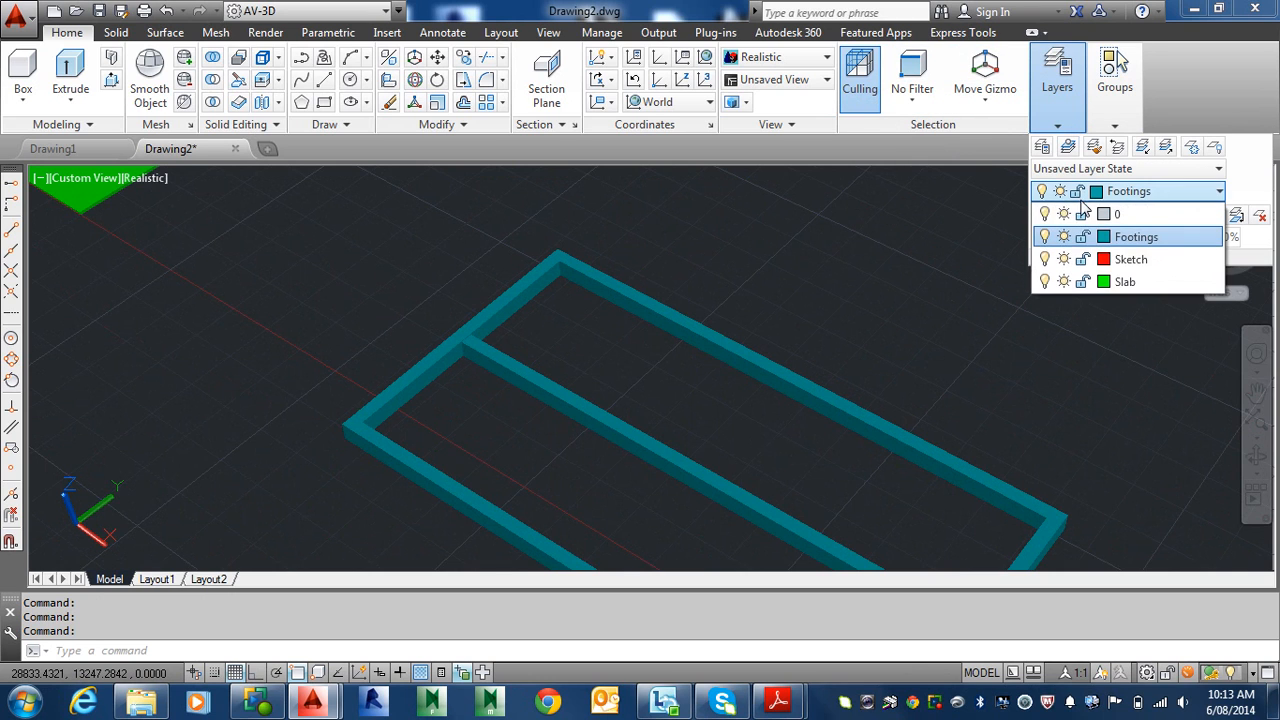
left_click(1118, 278)
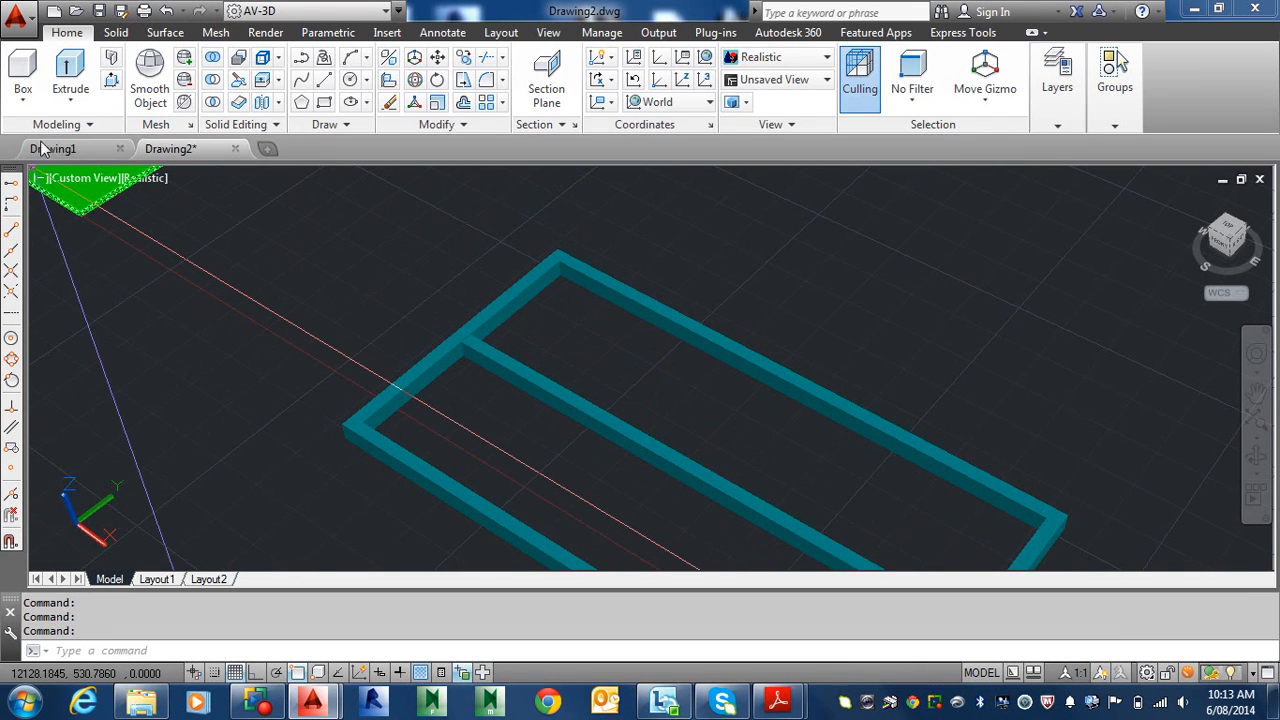
- Draw a line between the lower inner corners of the footing frame, along its rear long side
left_click(322, 82)
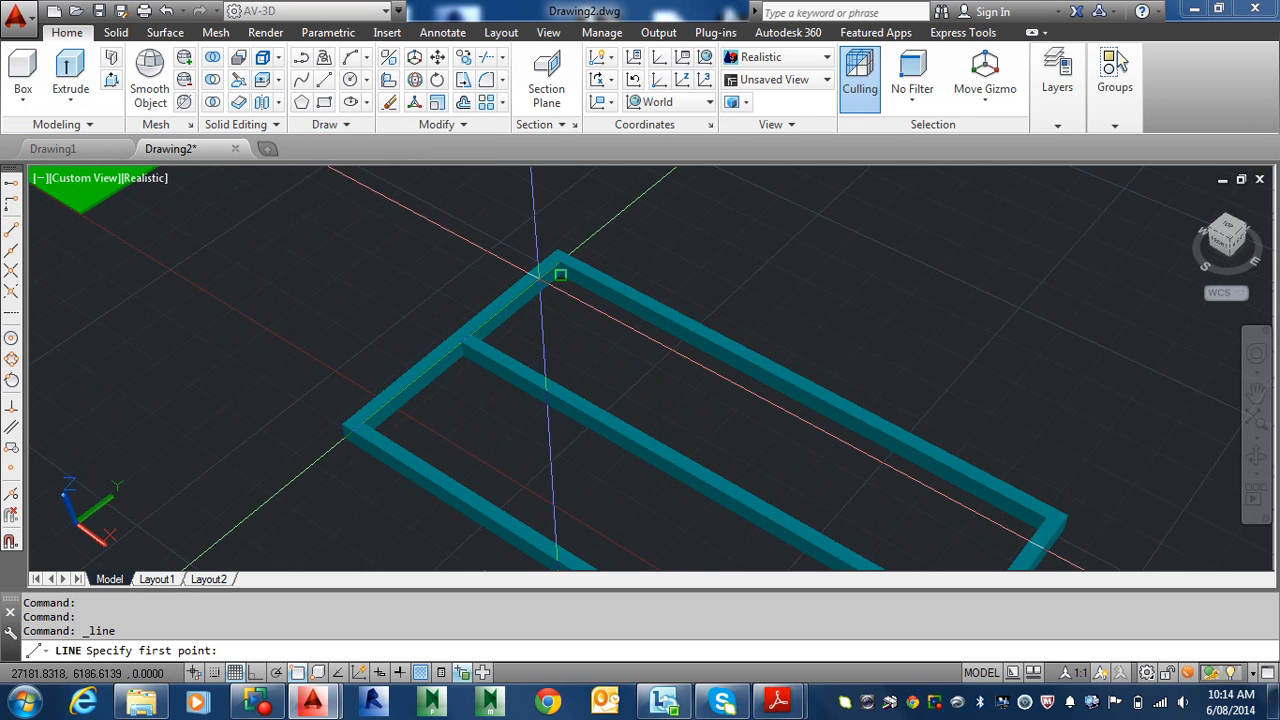
left_click(560, 274)
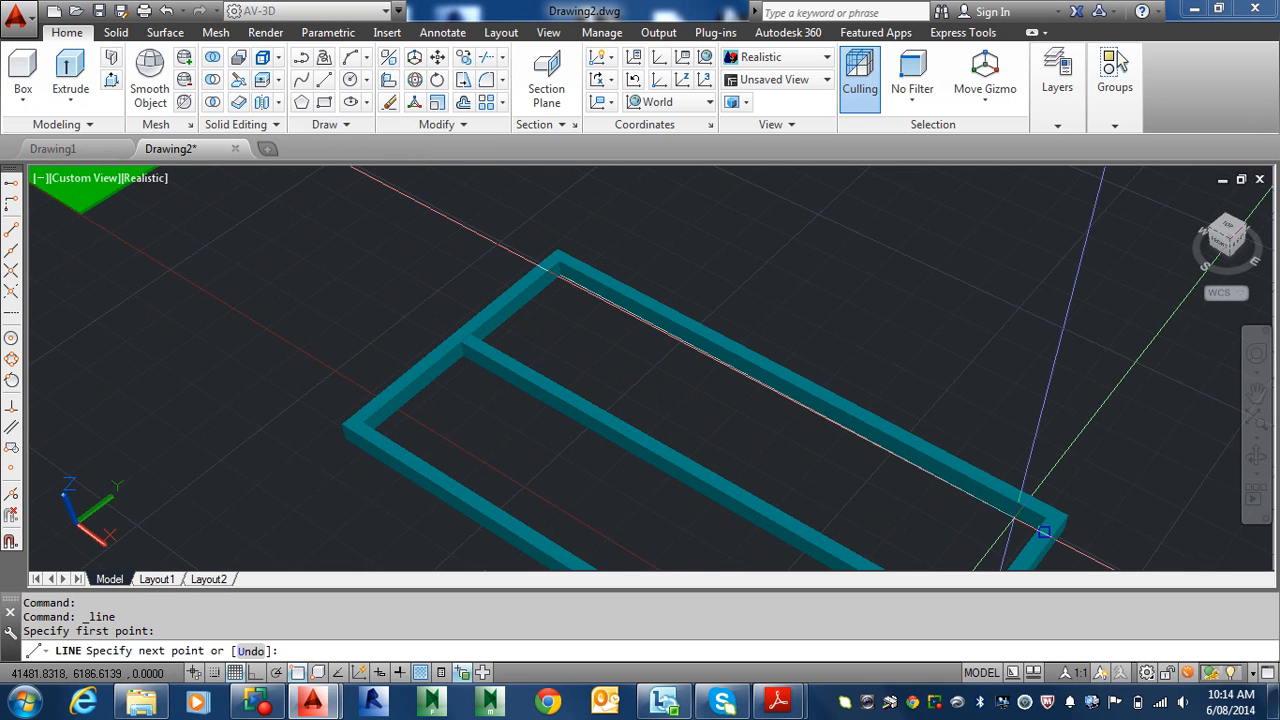
middle_click_drag(1043, 531, 1080, 462, "shift")
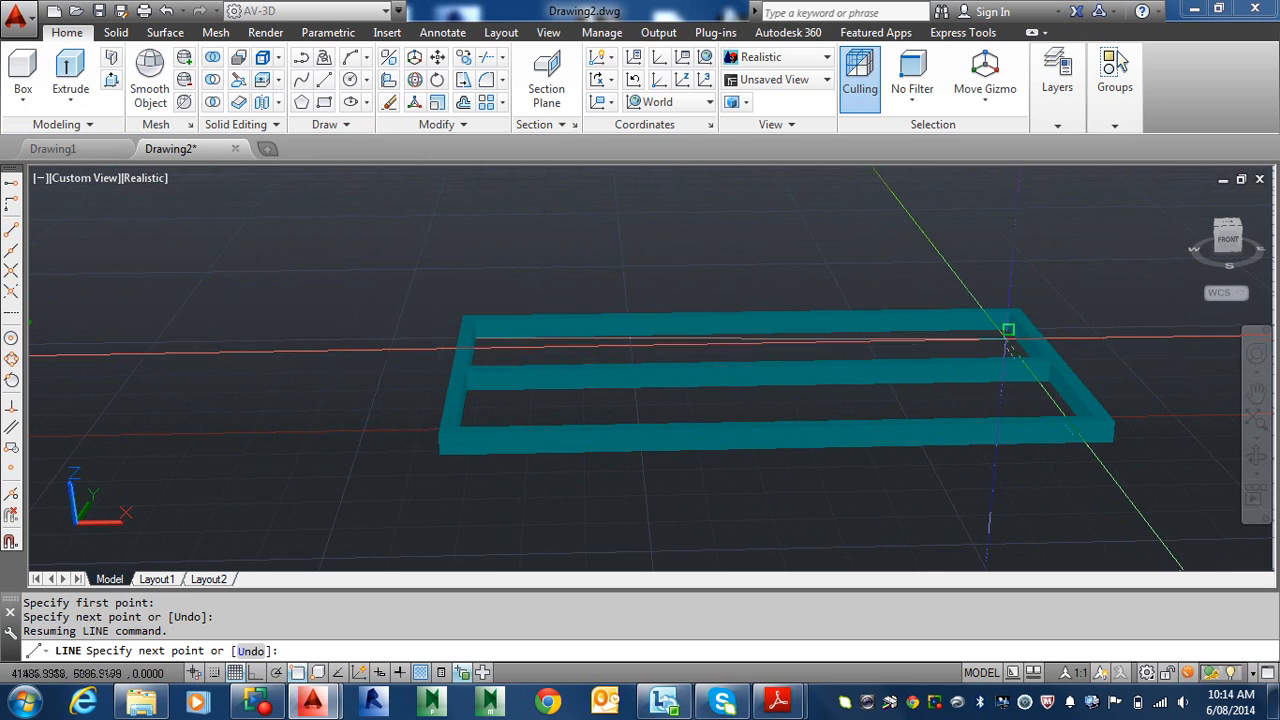
left_click(1007, 330)
key("Return")
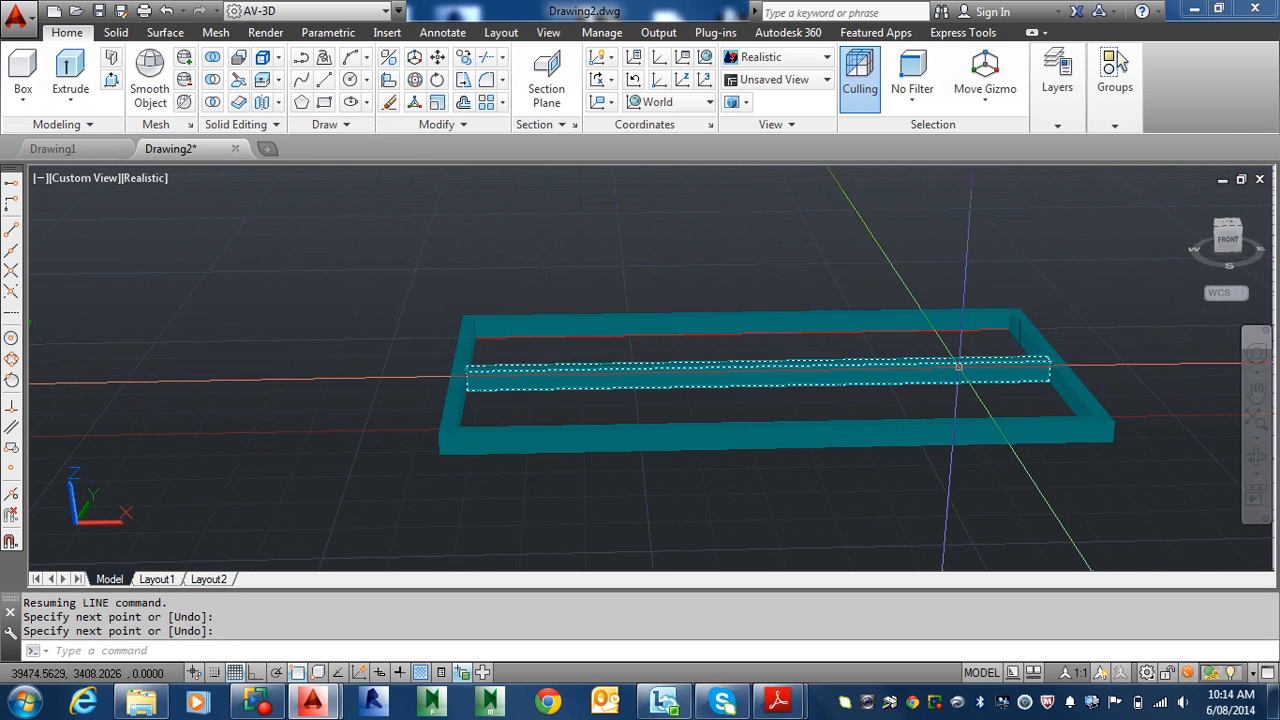
middle_click_drag(958, 367, 966, 430, "shift")
scroll(870, 255, "up", 3)
middle_click_drag(836, 246, 734, 494)
middle_click_drag(847, 474, 611, 531)
scroll(611, 531, "up", 2)
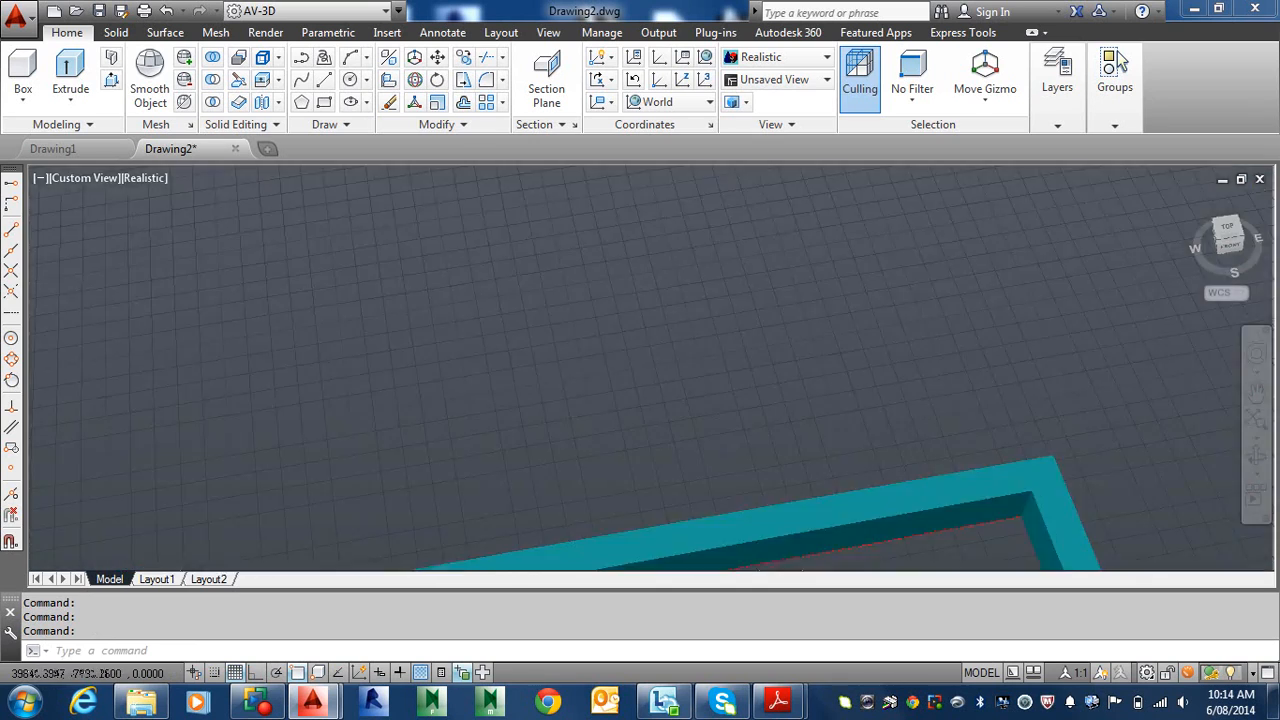
- Divide the sketched line along the frame's rear long side into 3 equal segments
scroll(831, 491, "up", 2)
scroll(831, 491, "down", 3)
middle_click_drag(831, 491, 866, 411)
scroll(769, 408, "down", 3)
middle_click_drag(614, 414, 686, 370)
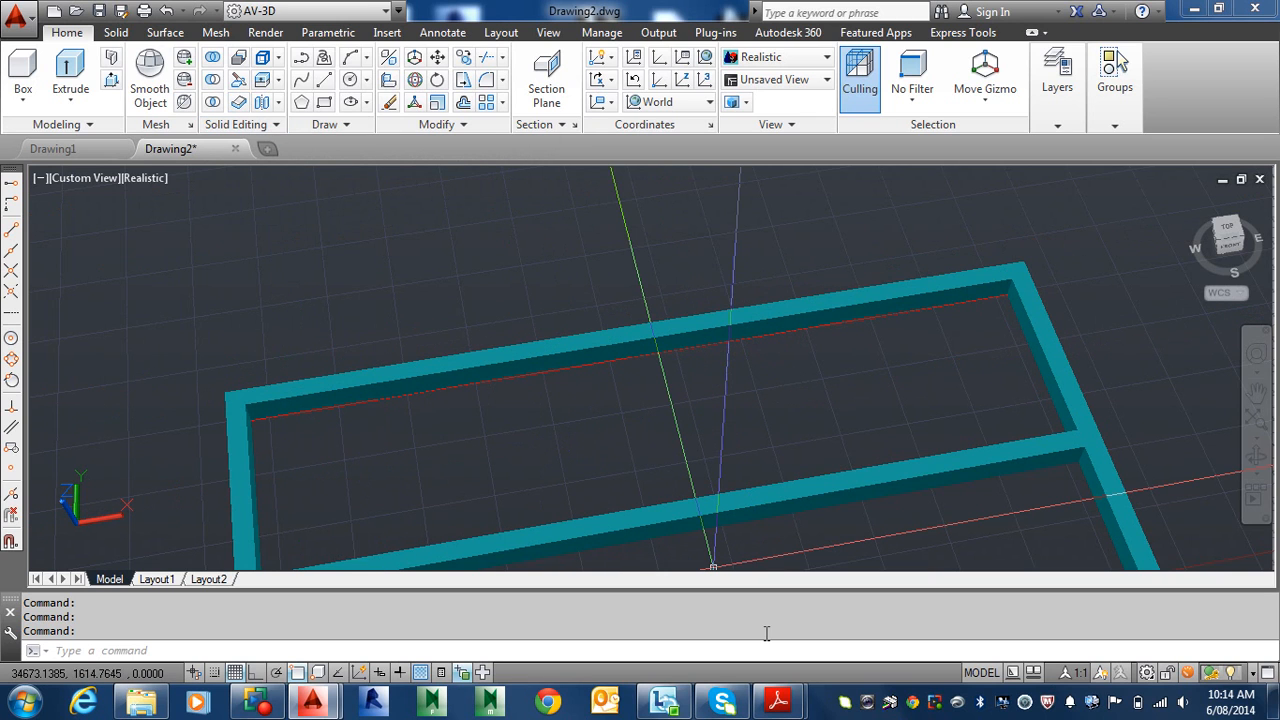
type("v")
key("Return")
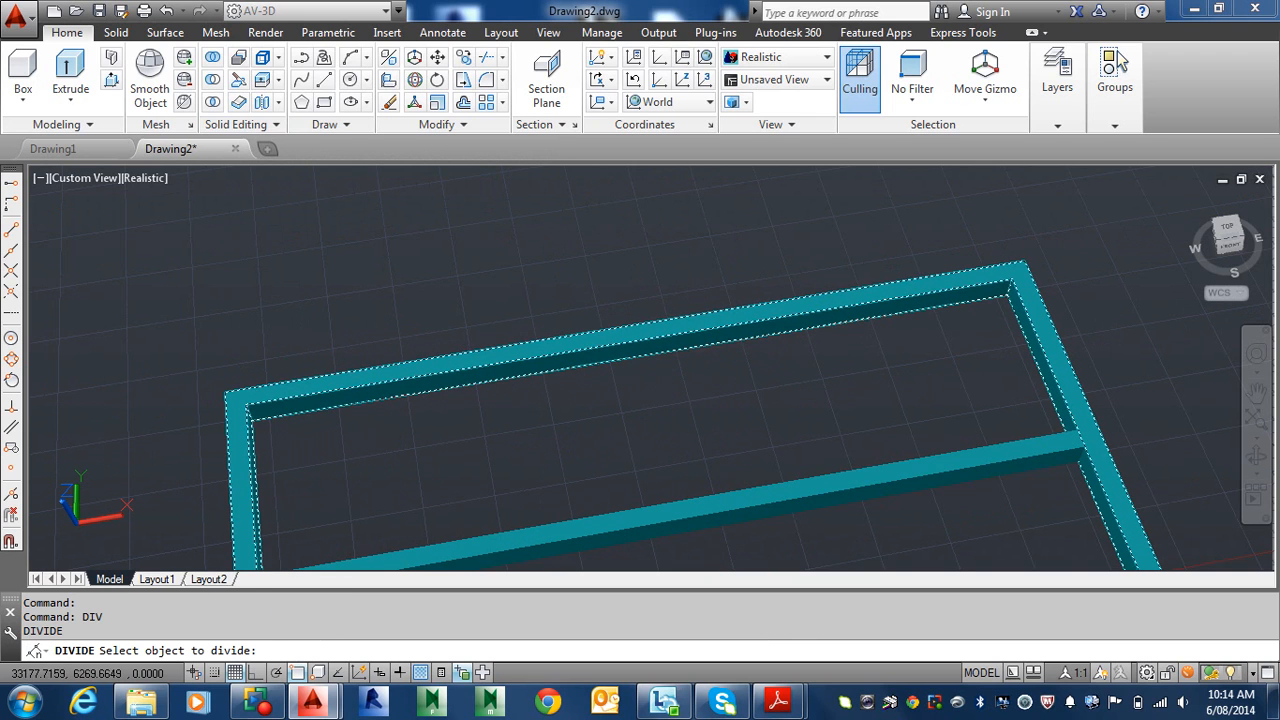
left_click(581, 365)
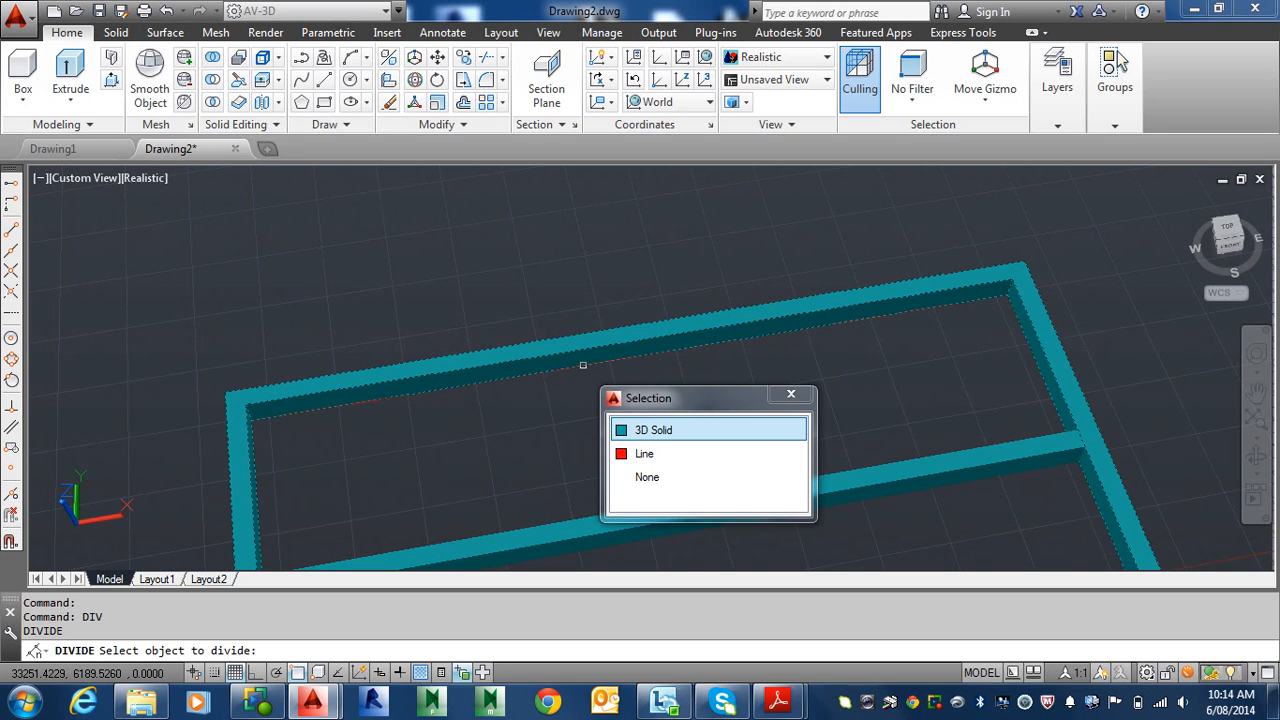
left_click(646, 455)
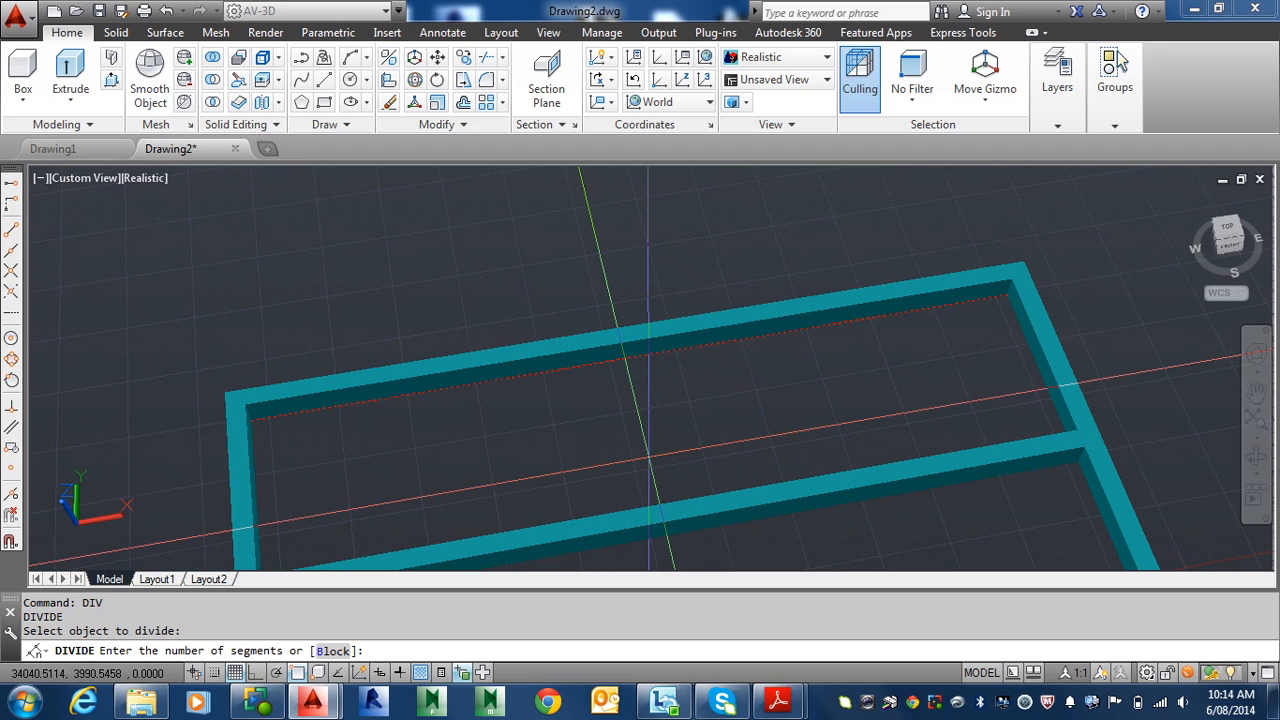
key("Return")
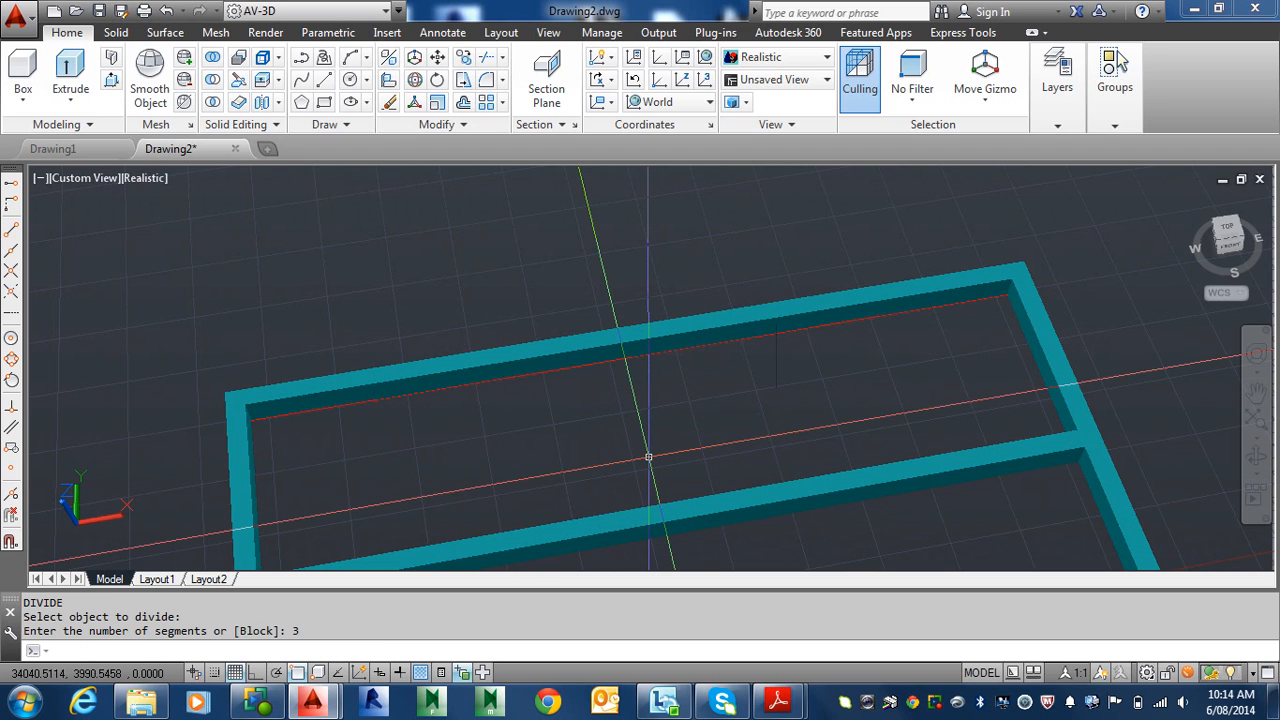
- Window-select the line's division points to check their positions, and clear the selection
left_click(312, 220)
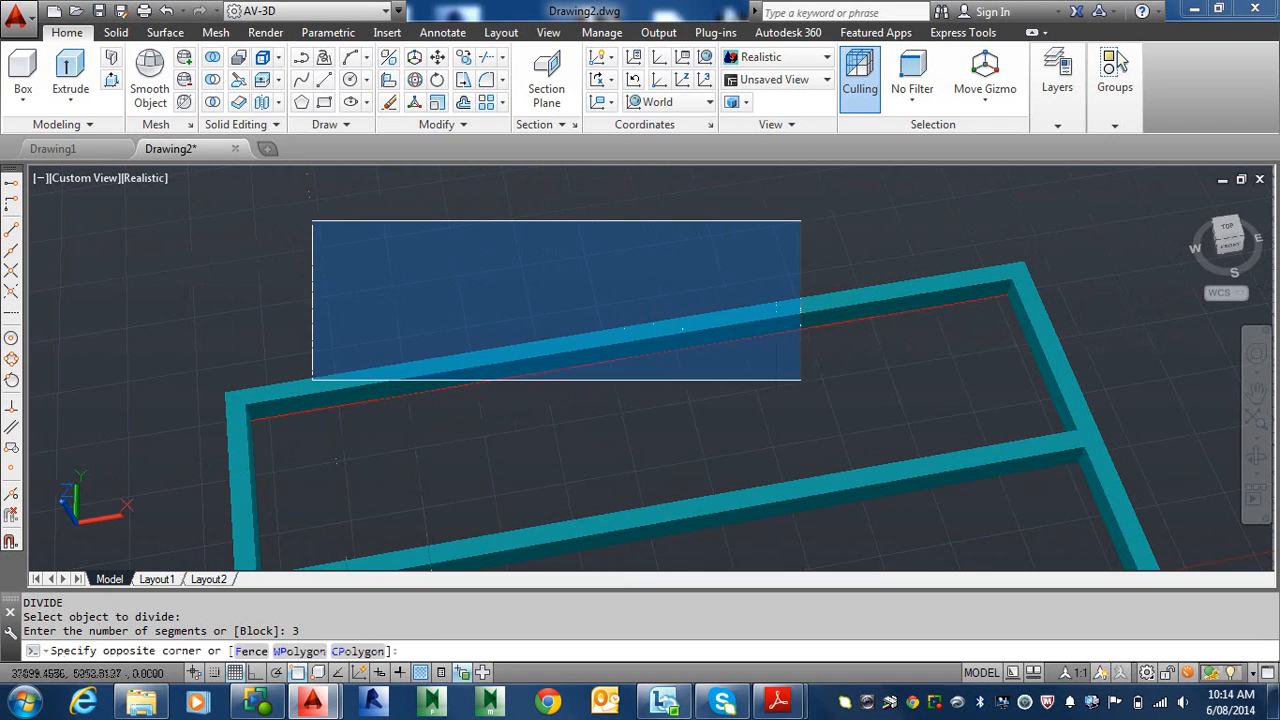
left_click(909, 443)
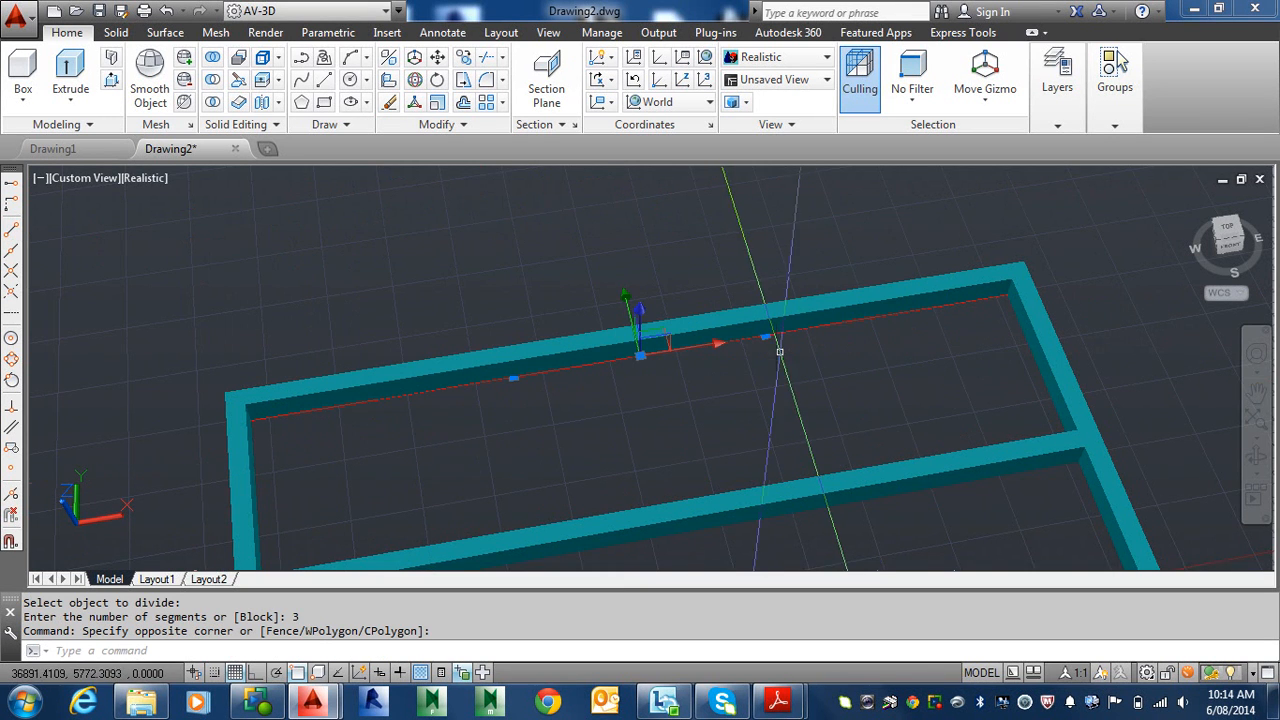
scroll(651, 370, "up", 5)
scroll(653, 370, "down", 4)
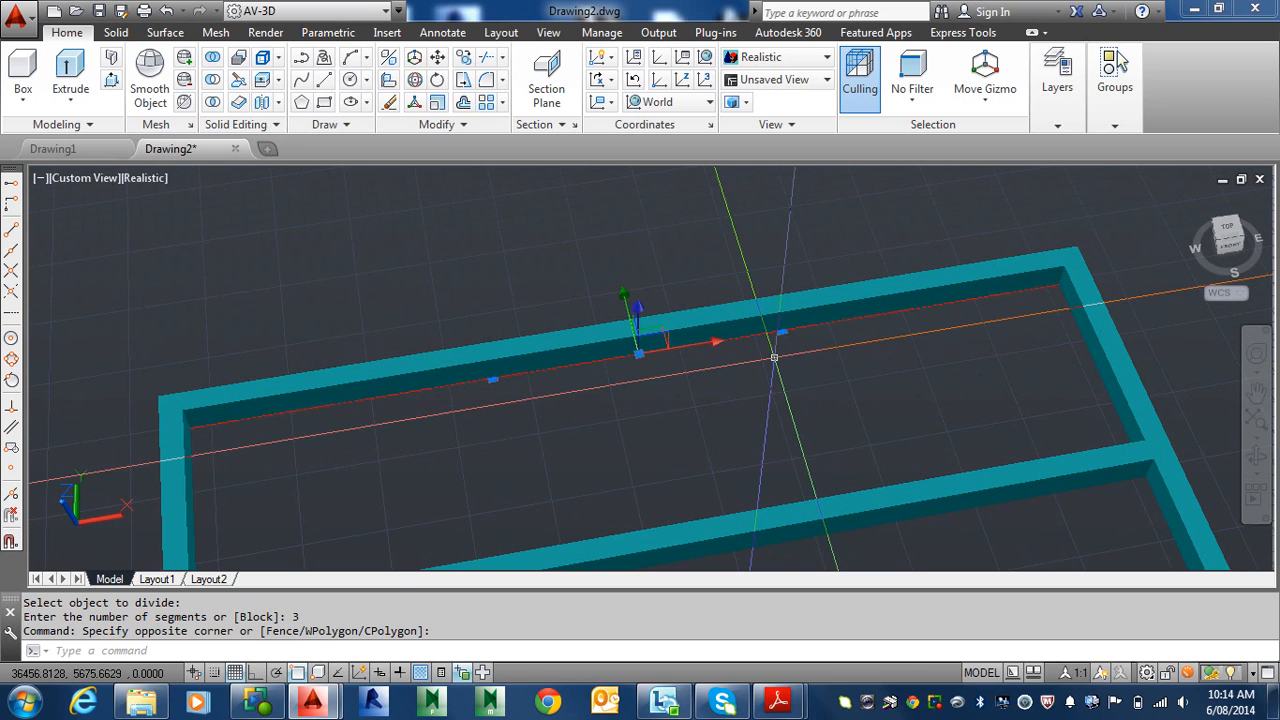
key("Escape")
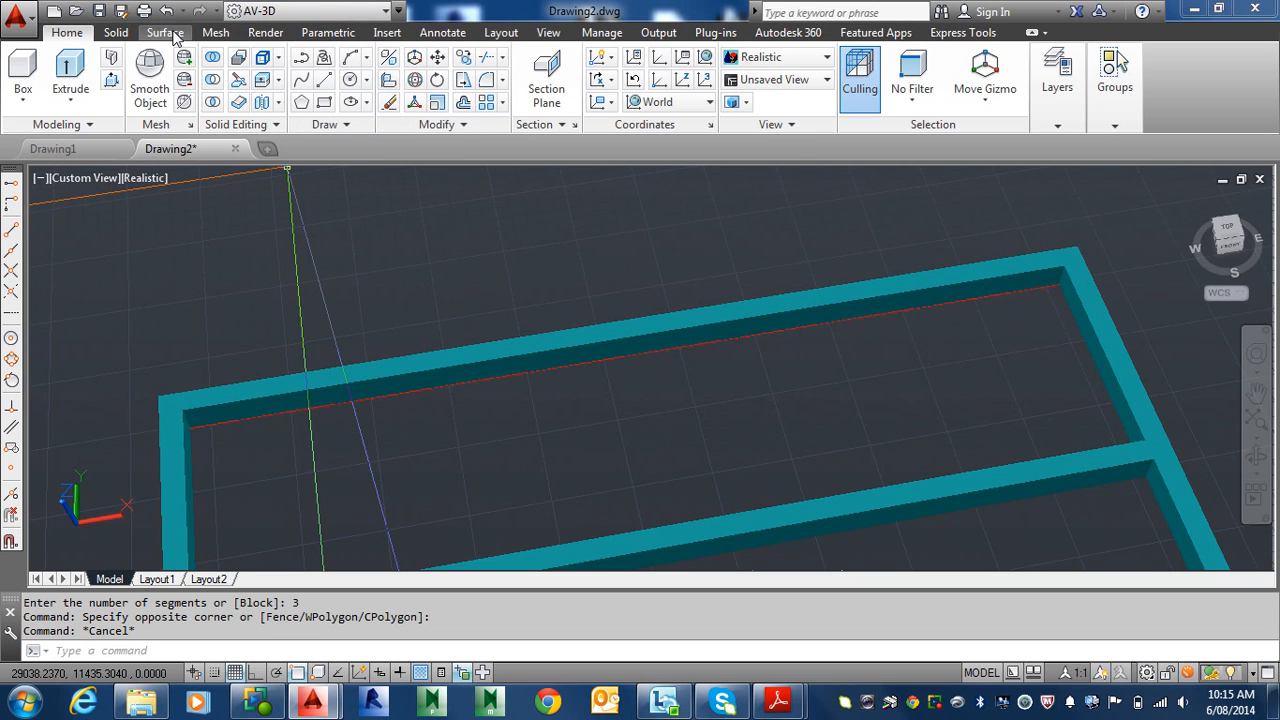
- Show the classic menu bar and set the point style to the plain X marker
left_click(398, 11)
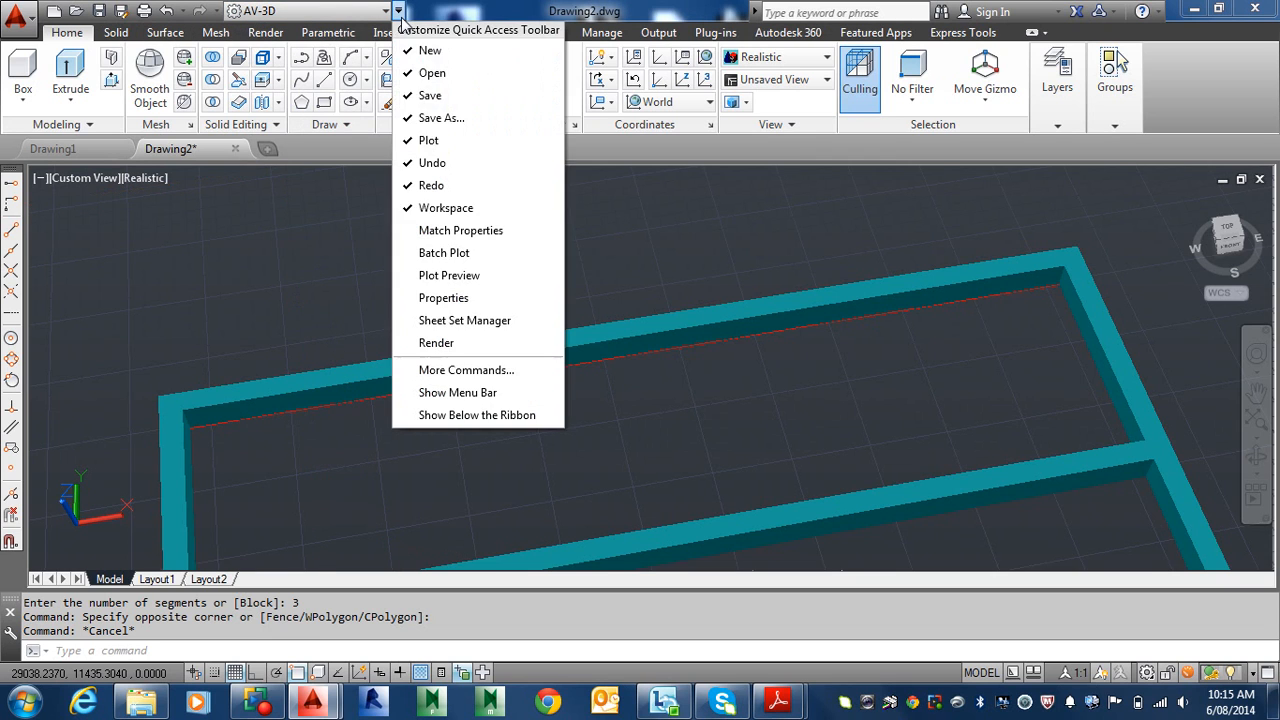
left_click(459, 395)
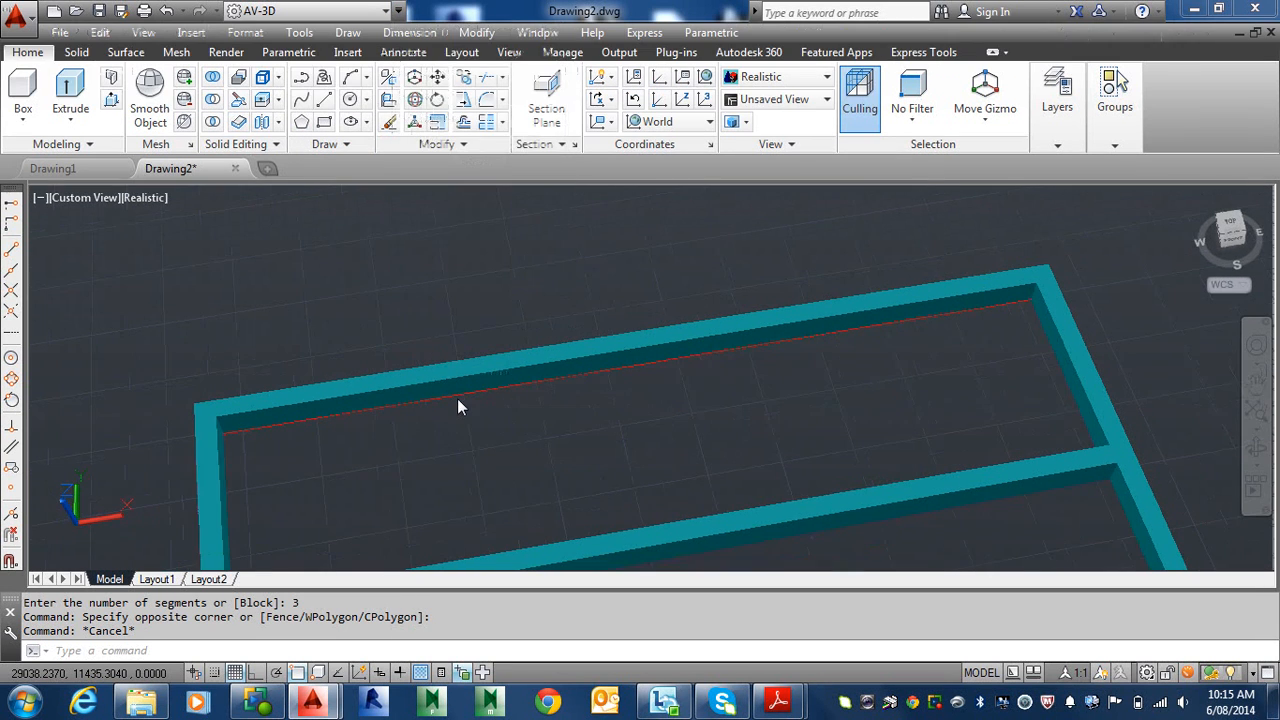
left_click(247, 35)
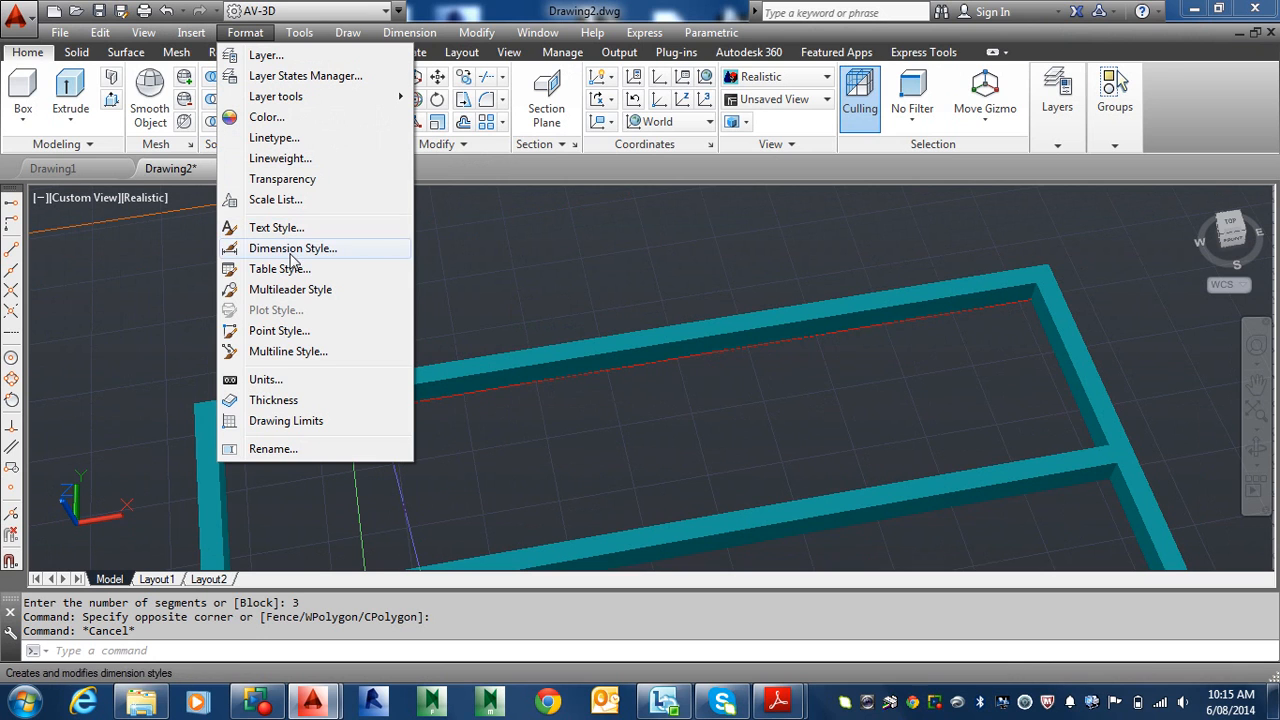
left_click(290, 331)
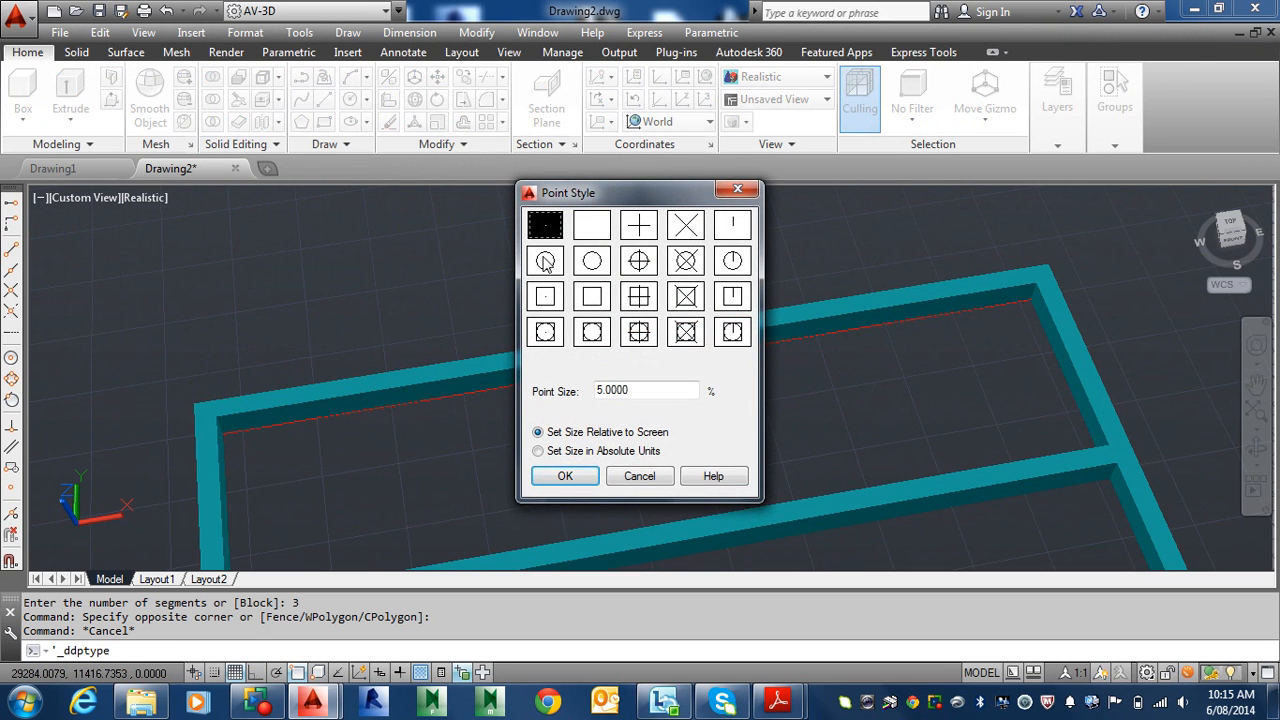
left_click(686, 230)
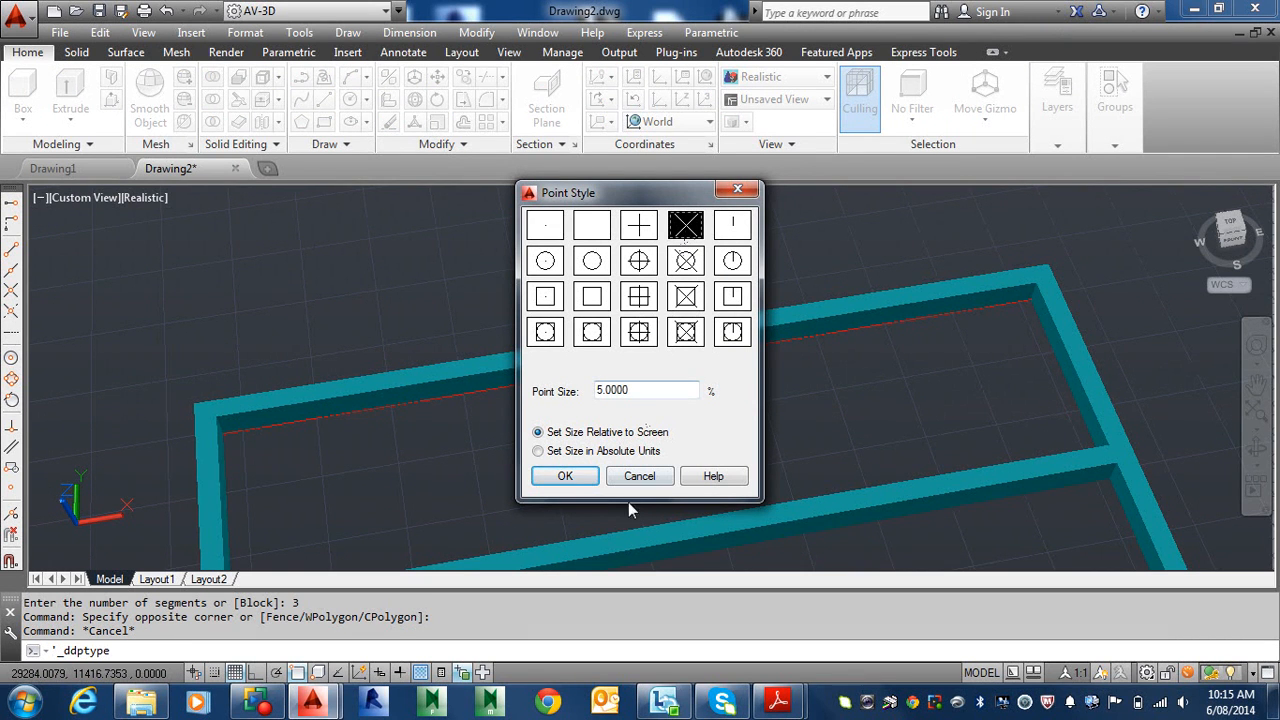
left_click(565, 477)
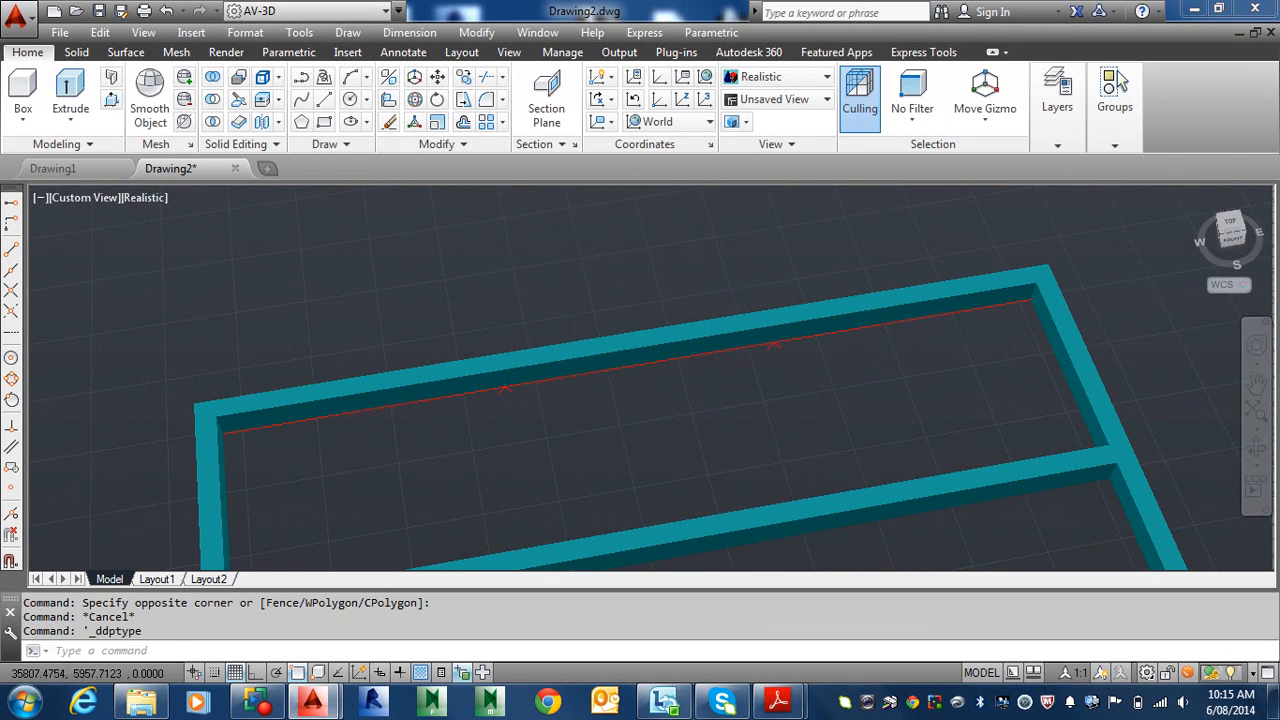
- Examine the division point markers along the sketched line at the frame's rear side
scroll(746, 350, "up", 5)
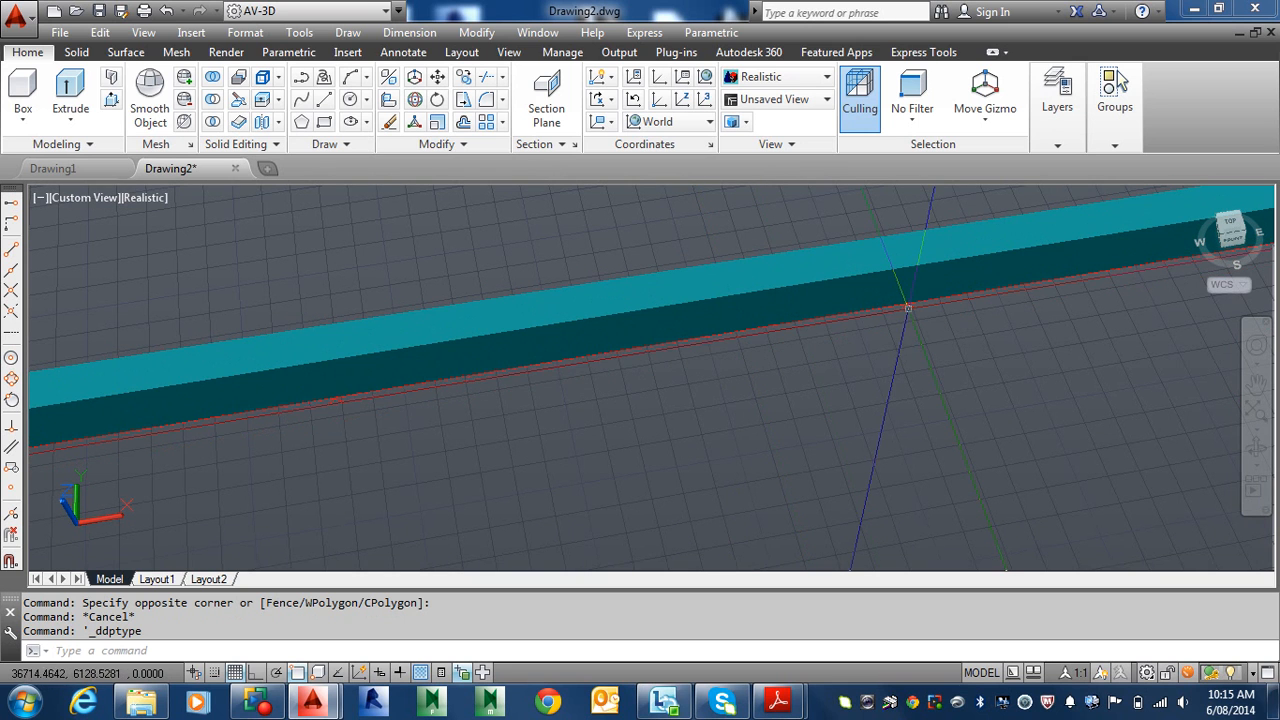
scroll(335, 405, "up", 3)
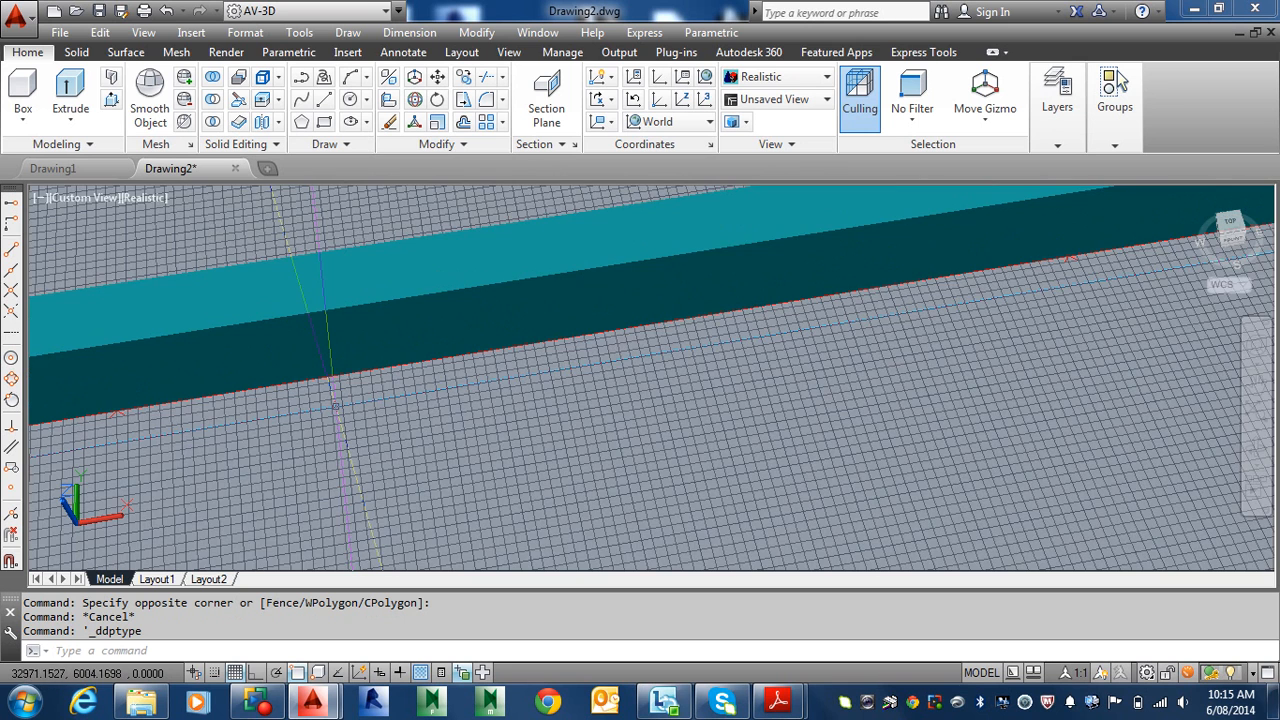
scroll(336, 406, "down", 5)
middle_click_drag(557, 414, 516, 483)
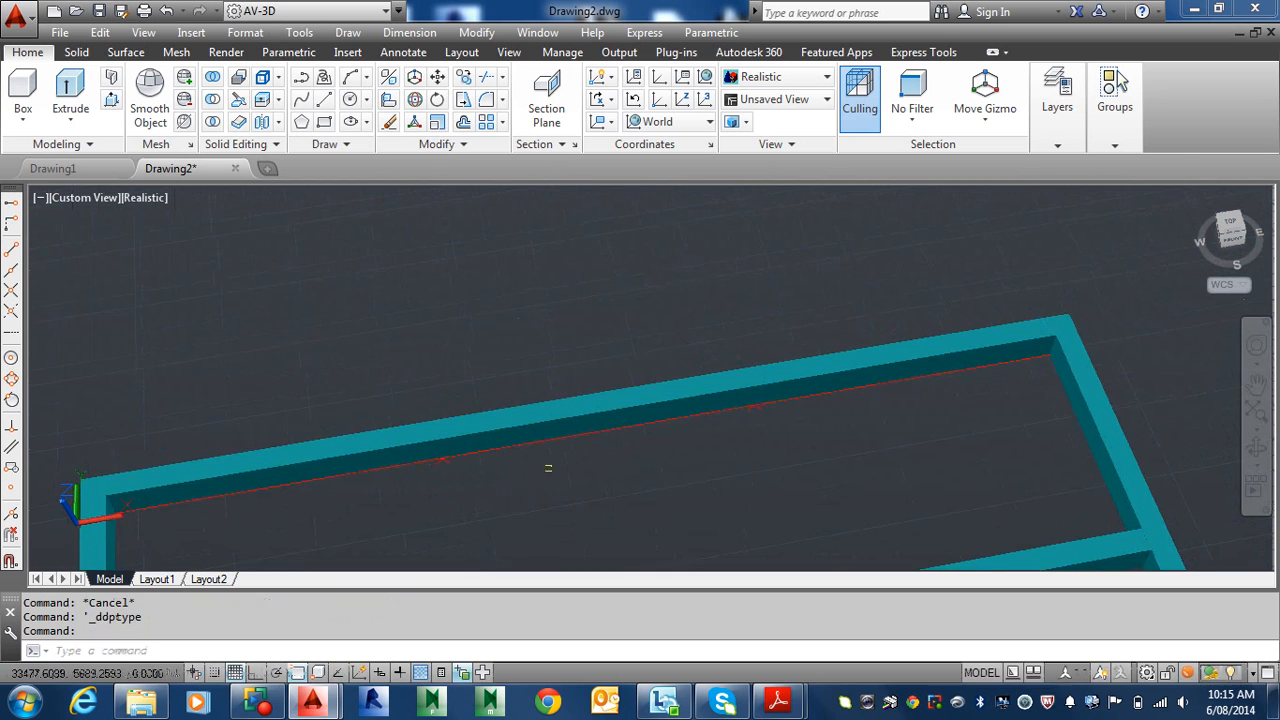
scroll(573, 460, "down", 2)
scroll(572, 450, "up", 3)
scroll(572, 445, "down", 3)
middle_click_drag(572, 445, 588, 311)
scroll(572, 320, "down", 2)
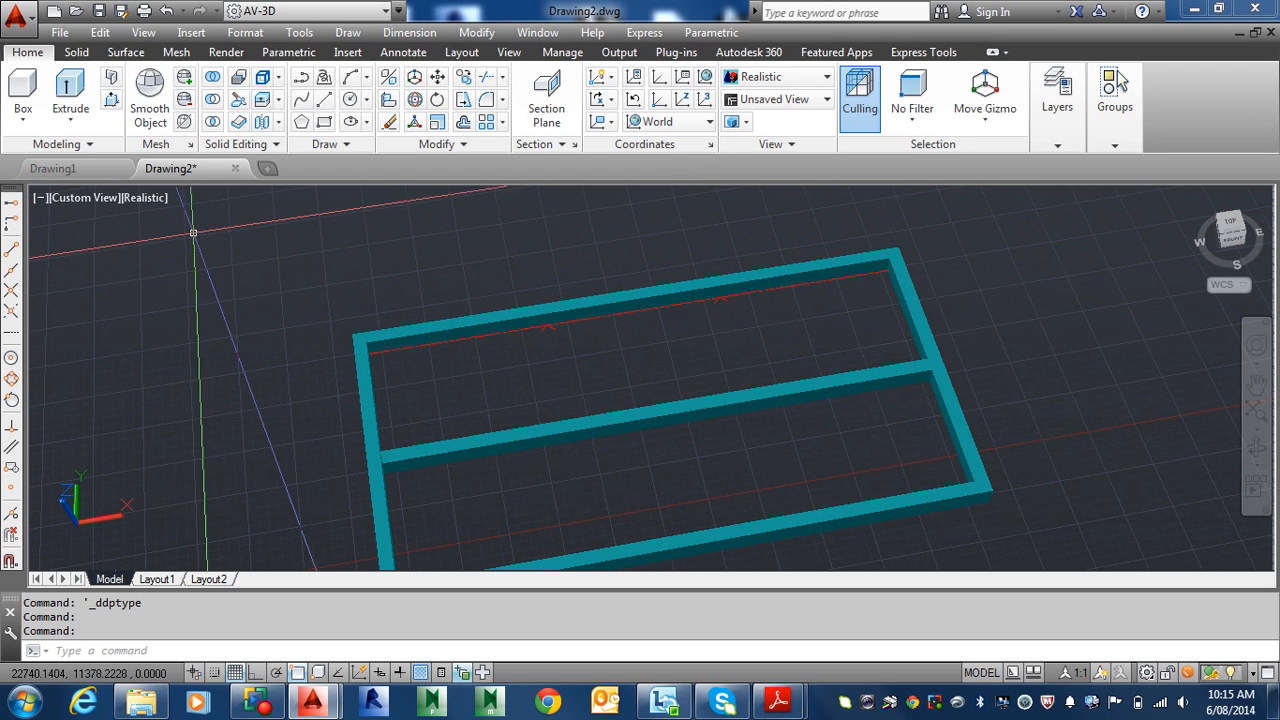
- Draw a polysolid cross footing from the western division point's node perpendicular to the inner edge of the frame's front long side
left_click(111, 77)
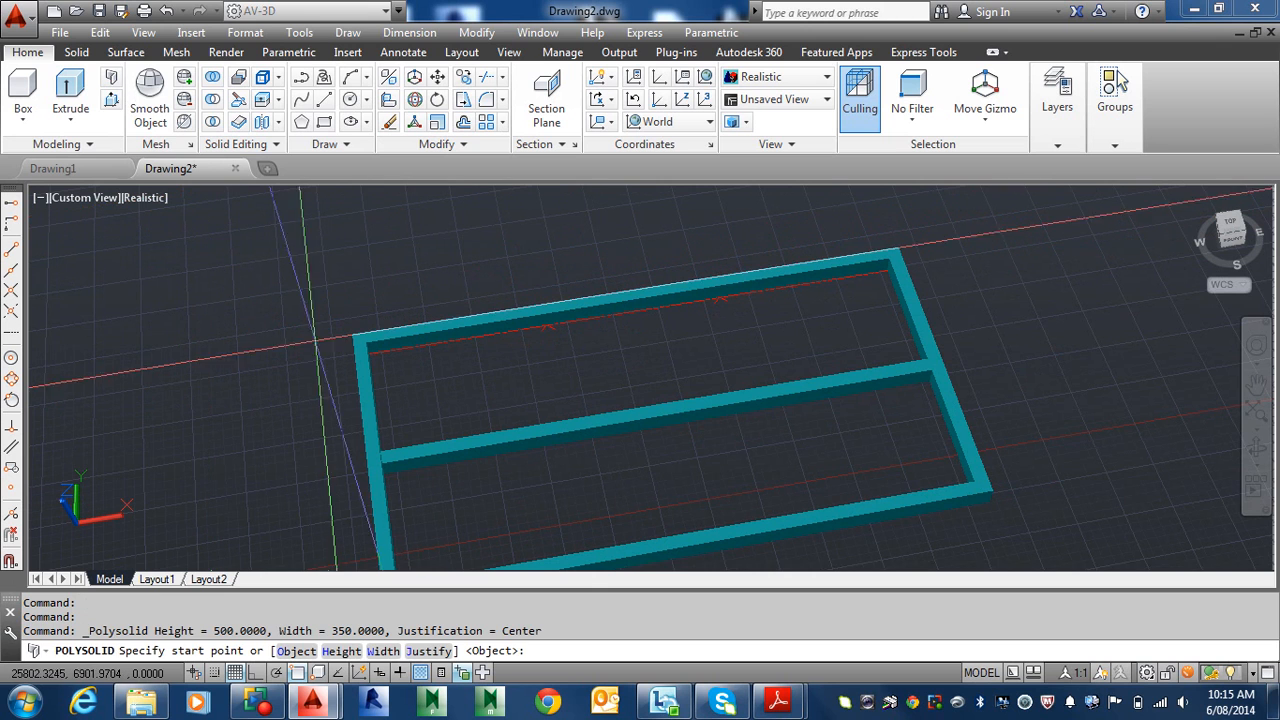
left_click(12, 488)
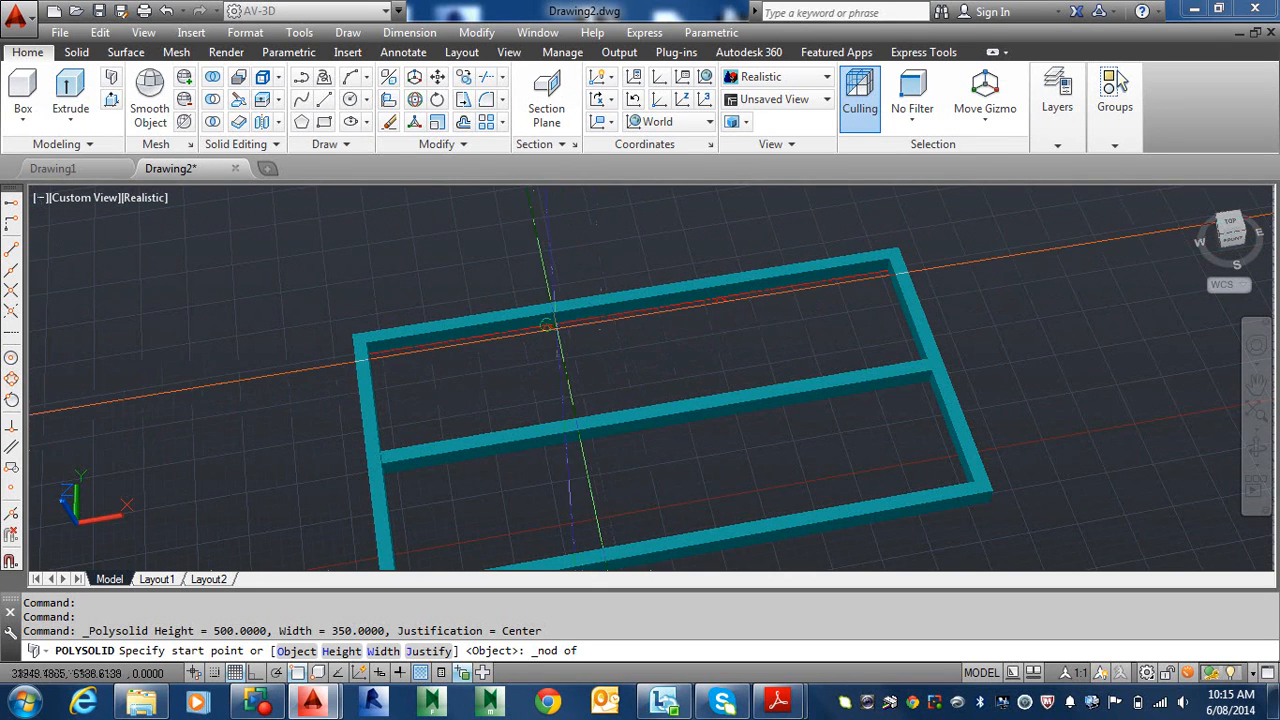
left_click(547, 325)
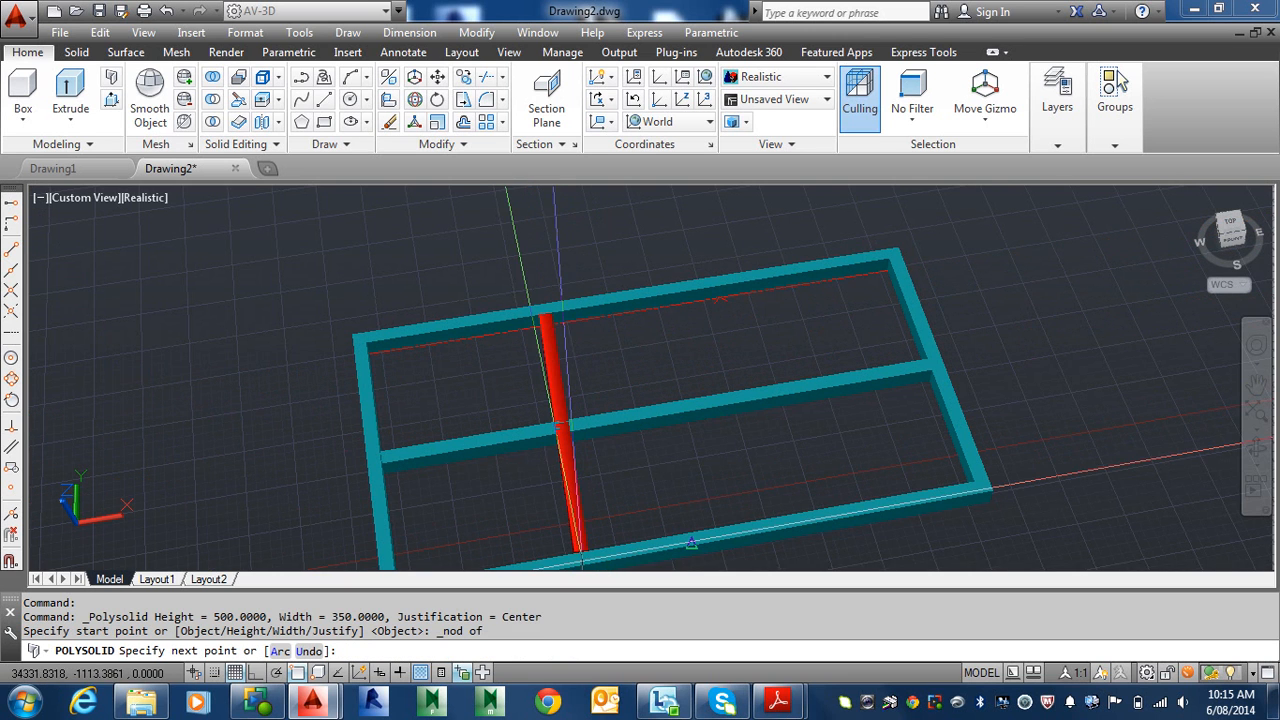
middle_click_drag(593, 505, 793, 485, "shift")
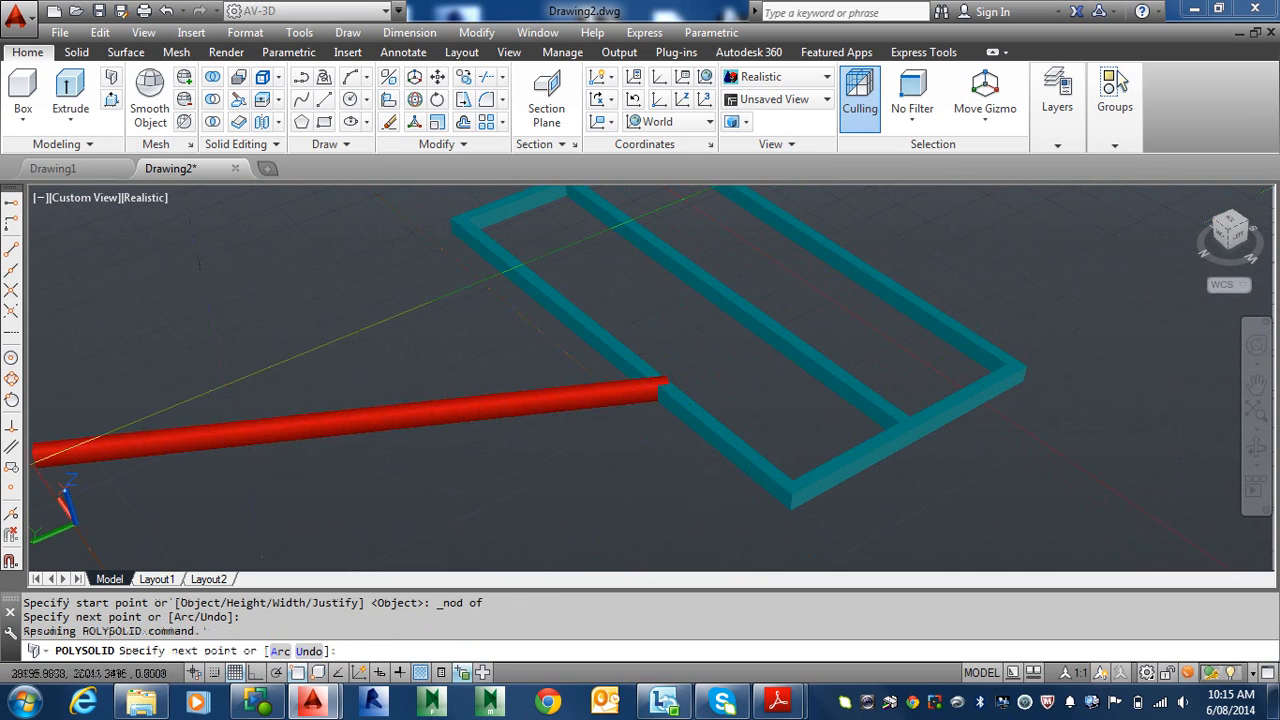
left_click(12, 429)
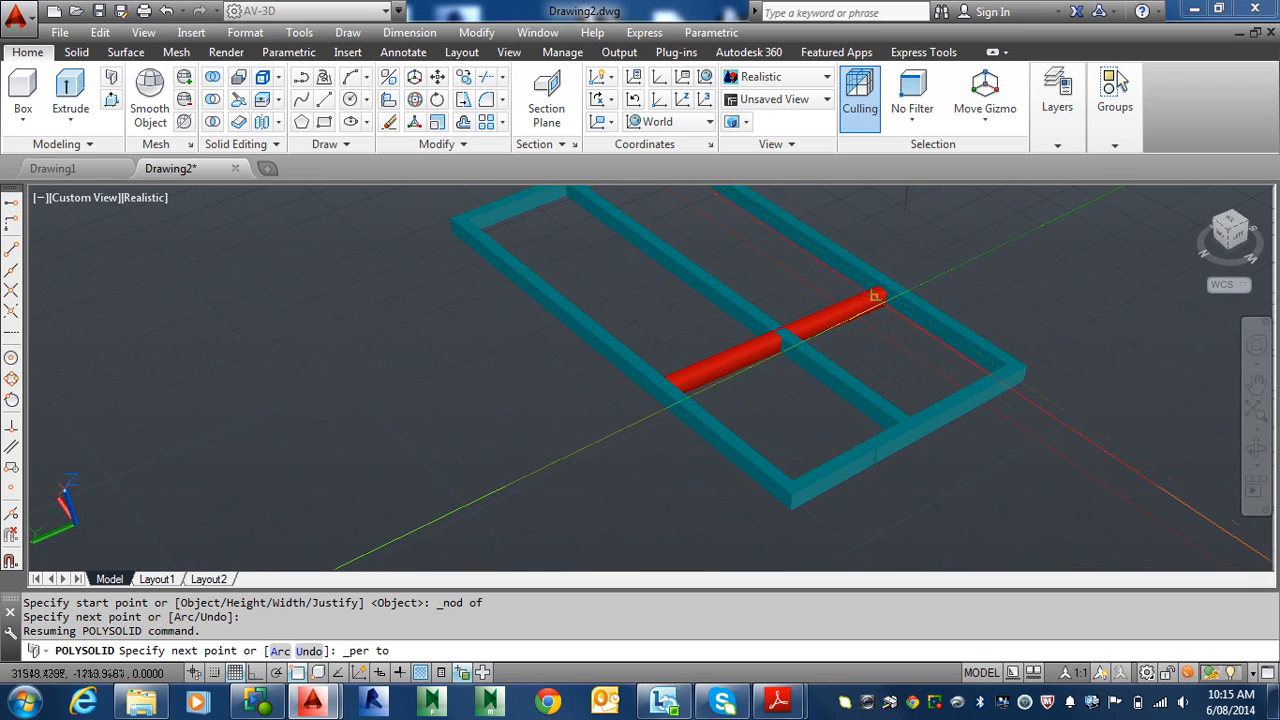
left_click(883, 291)
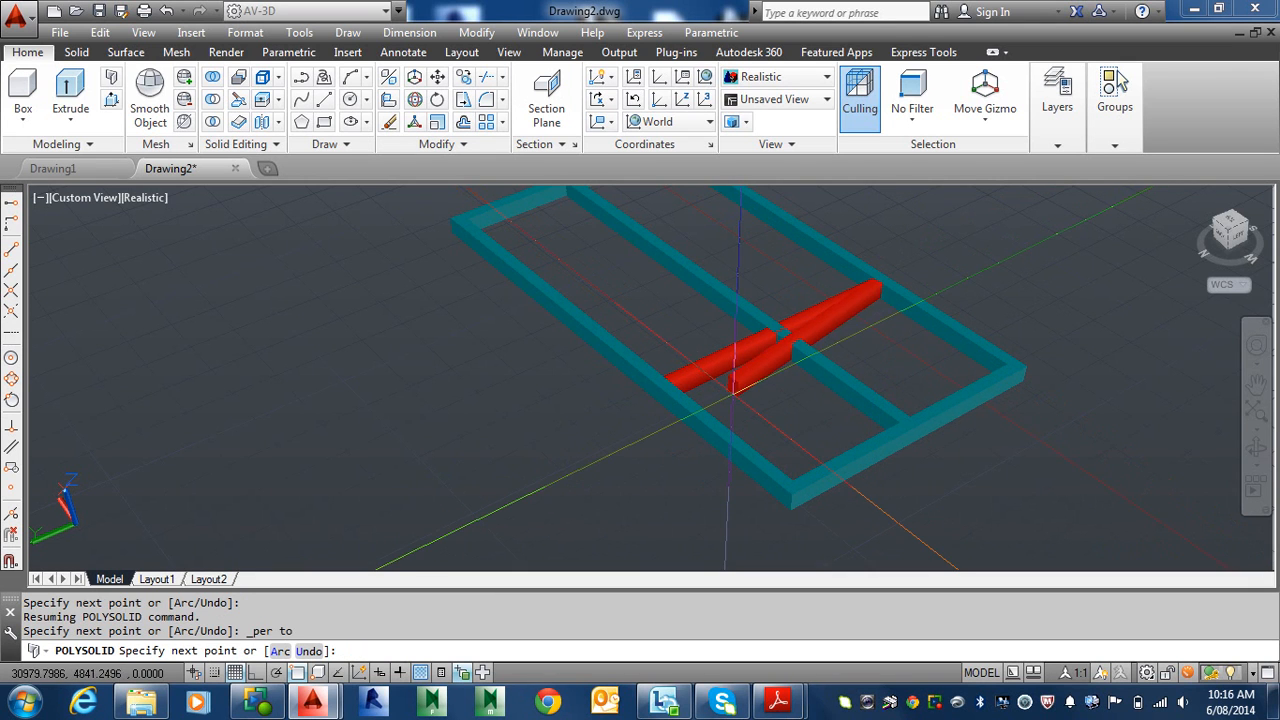
key("Return")
key("Return")
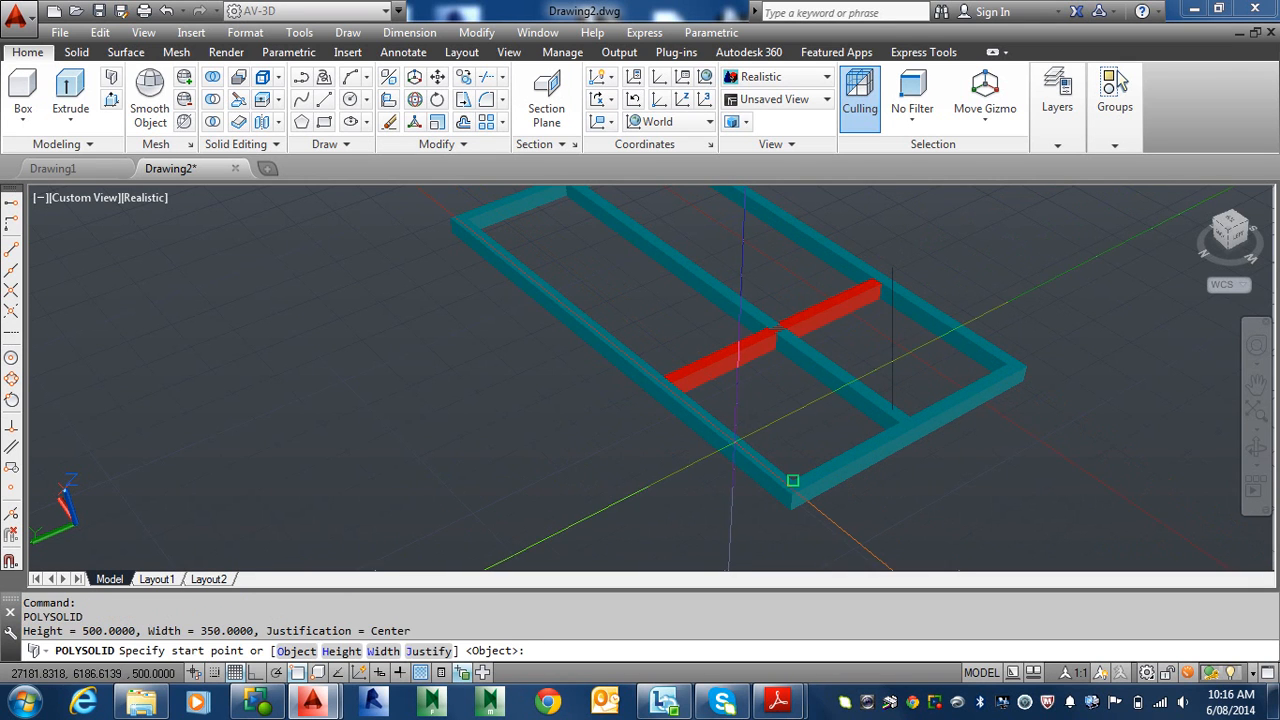
key("Escape")
middle_click_drag(700, 472, 577, 434, "shift")
key("Escape")
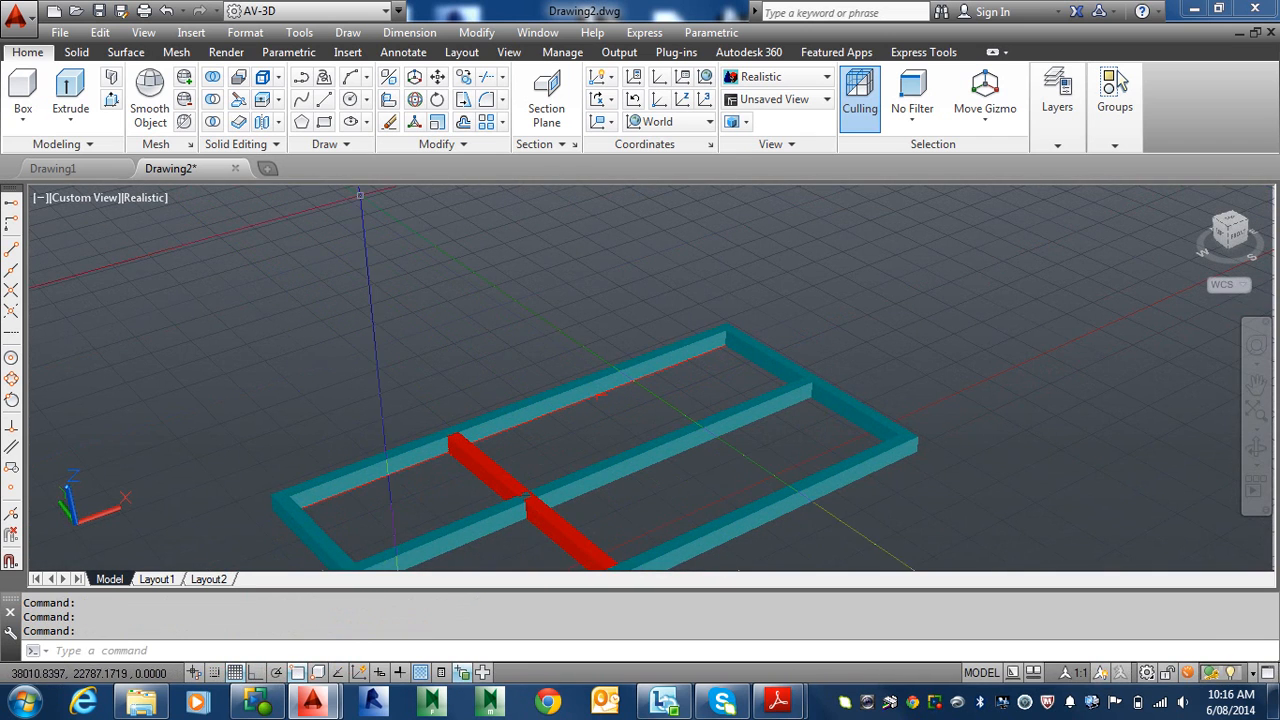
- Copy the cross footing from the node of its division point to the node of the other division point
type("co")
key("Return")
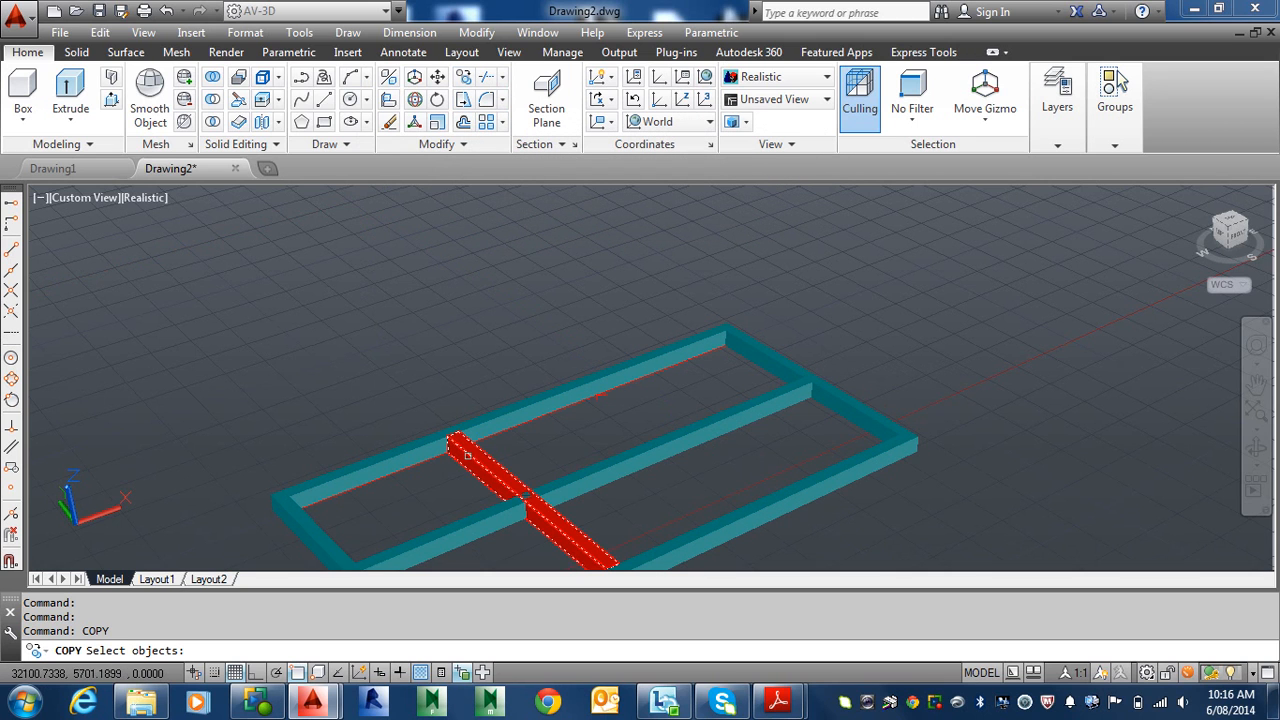
left_click(498, 460)
key("Return")
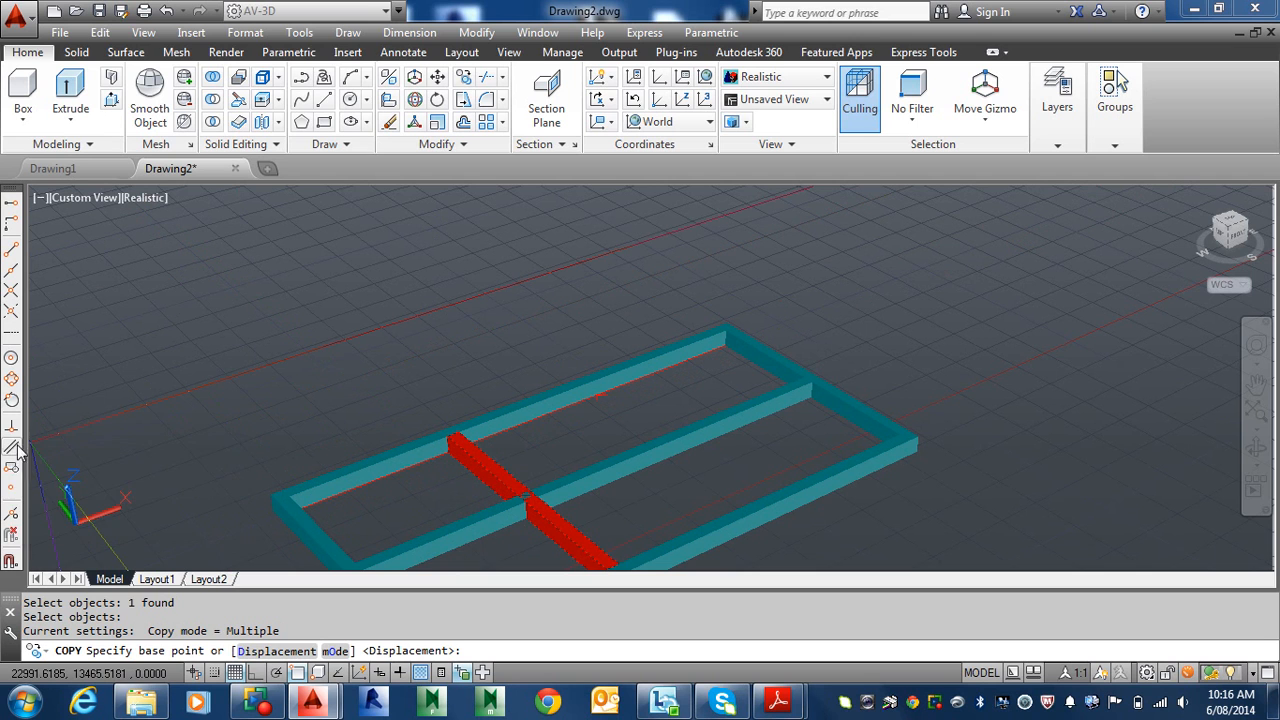
left_click(12, 496)
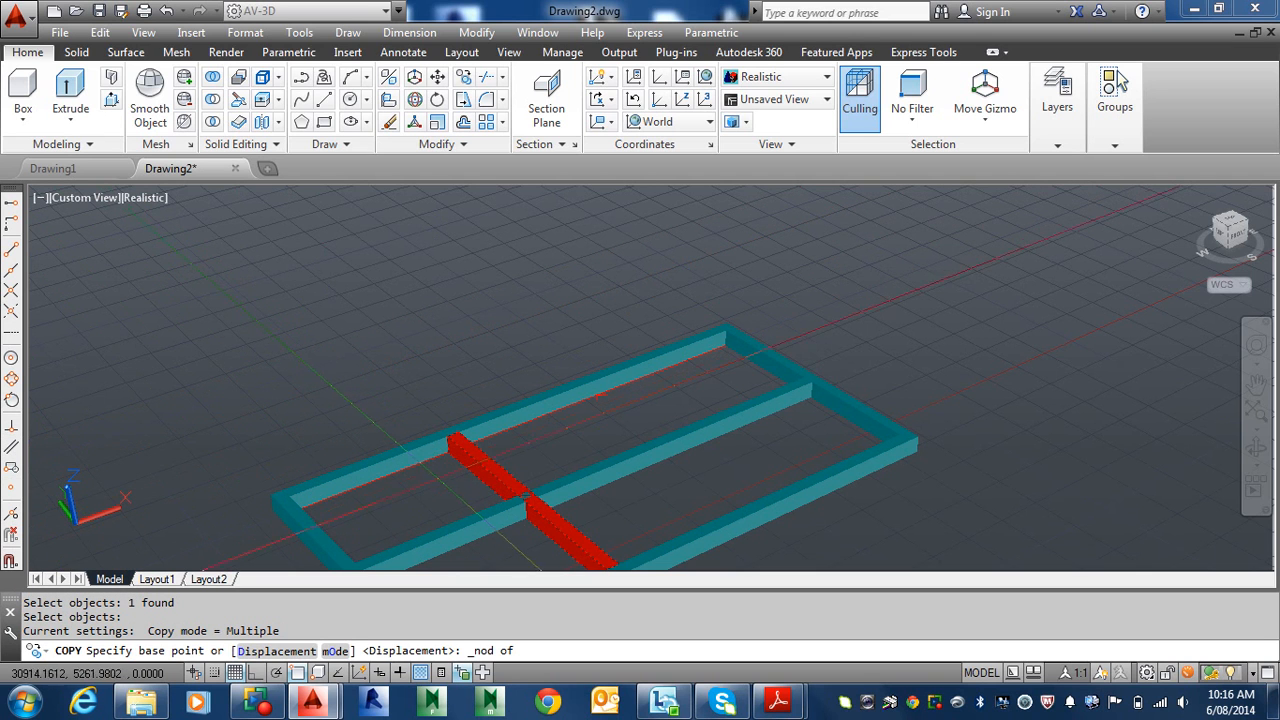
left_click(453, 446)
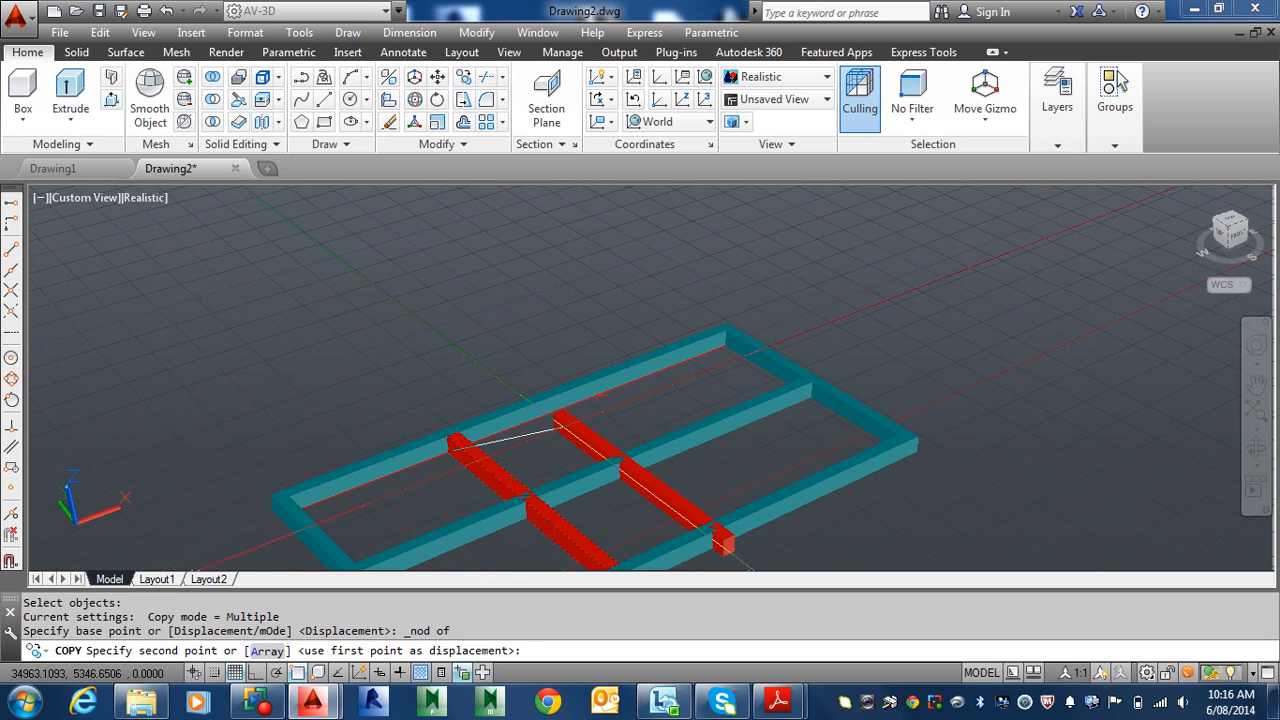
left_click(12, 496)
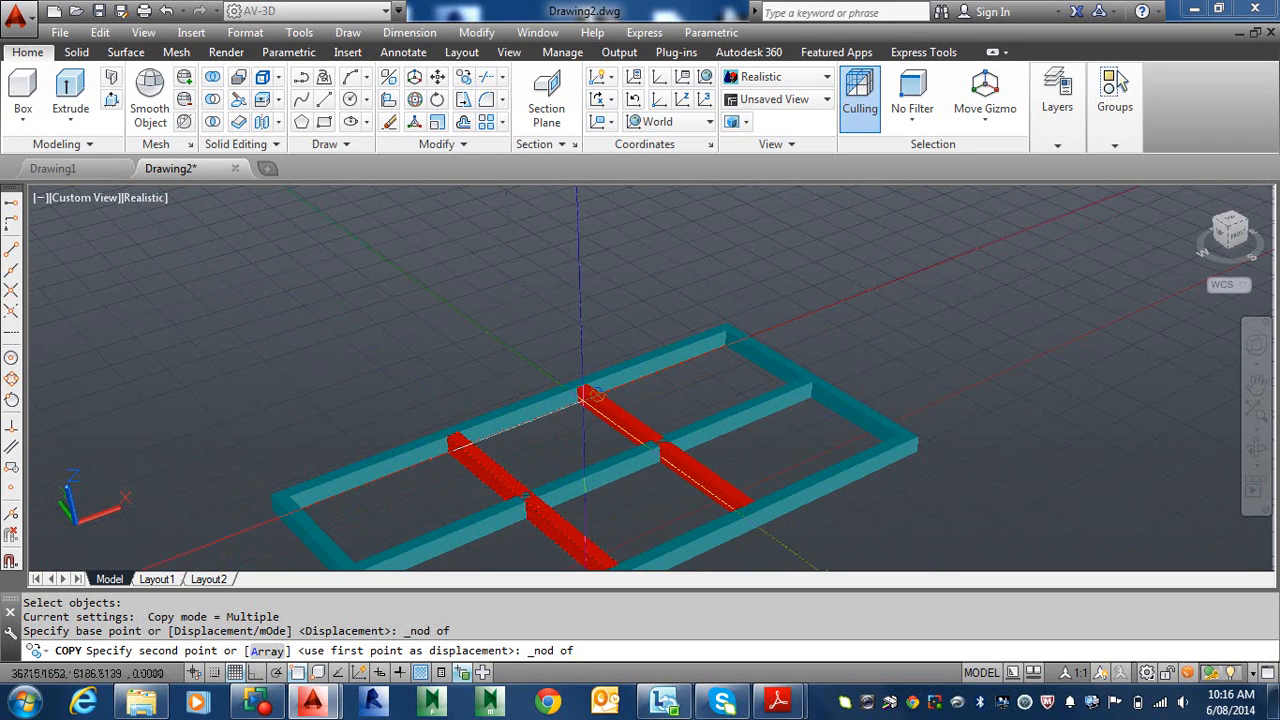
left_click(588, 392)
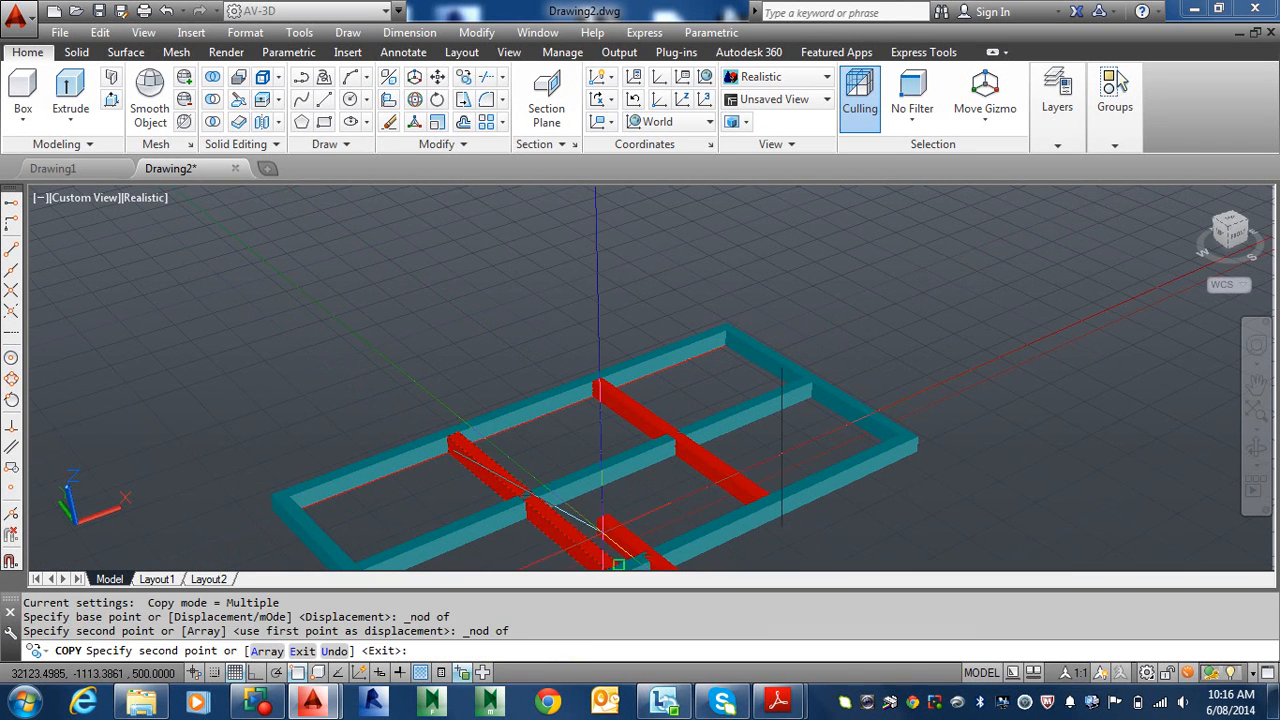
key("Return")
key("Escape")
key("Escape")
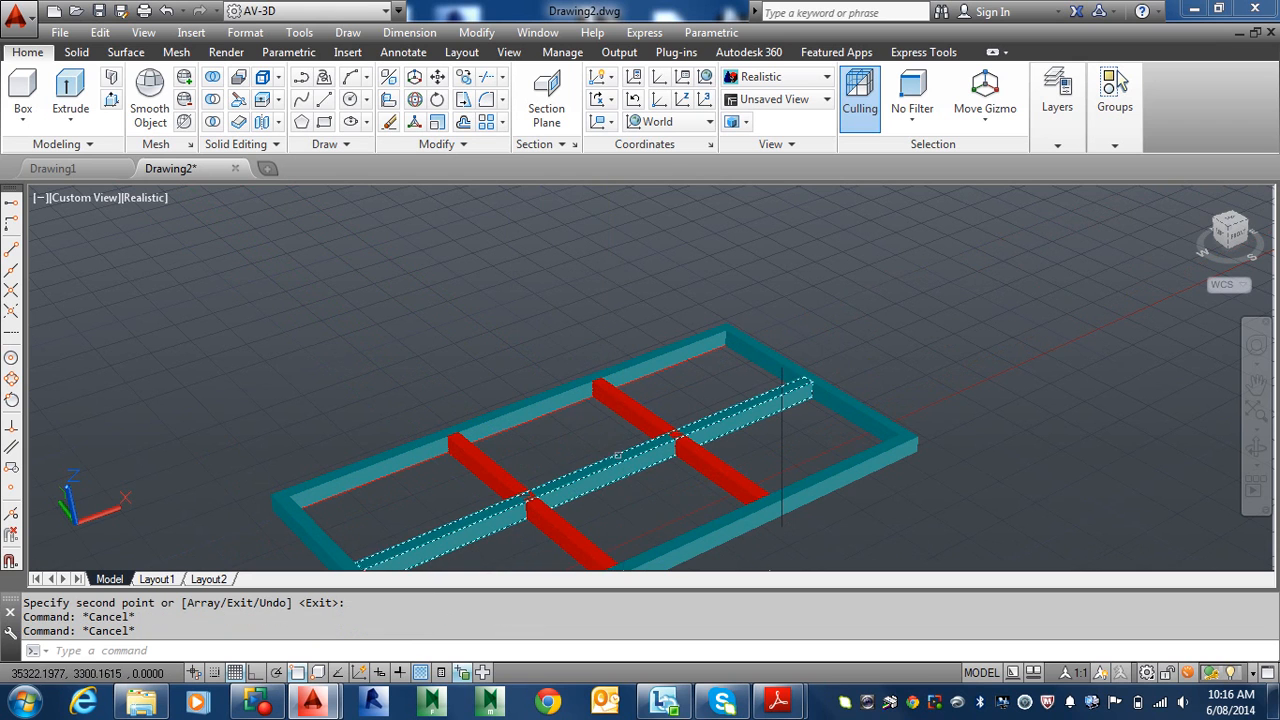
- Assign both red cross footings to the Footings layer
left_click(650, 422)
left_click(480, 462)
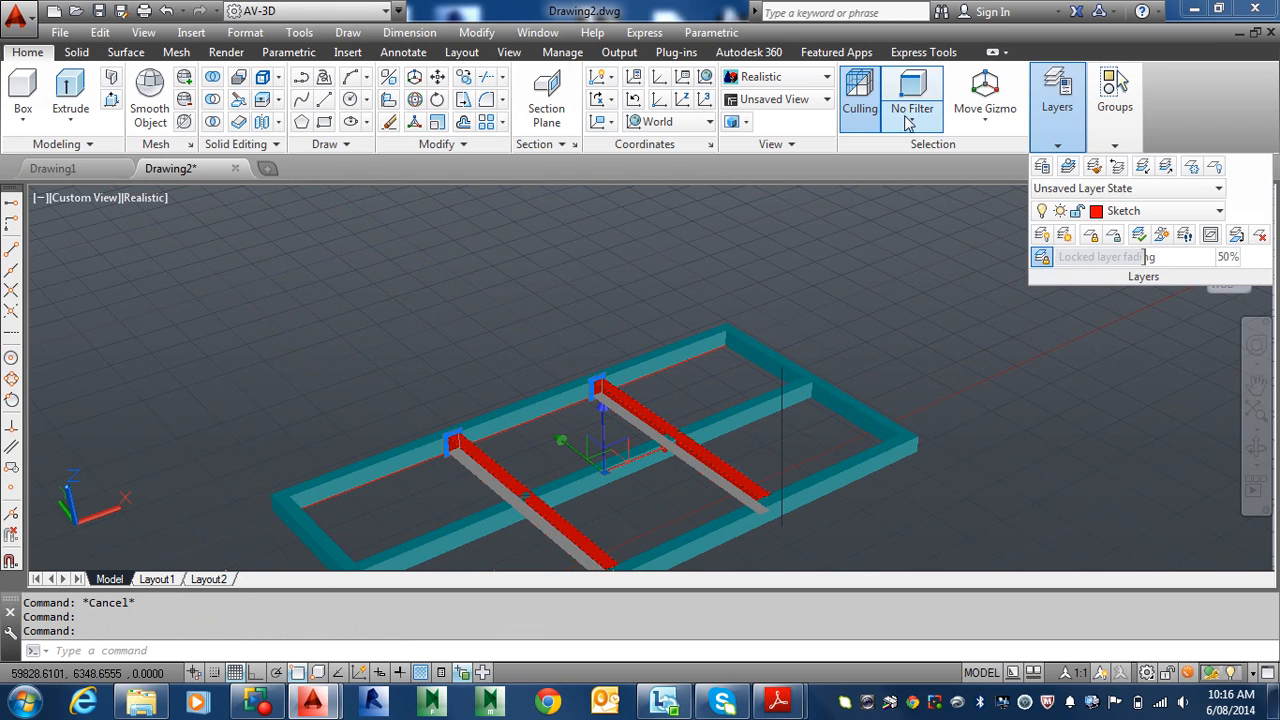
mouse_move(1058, 150)
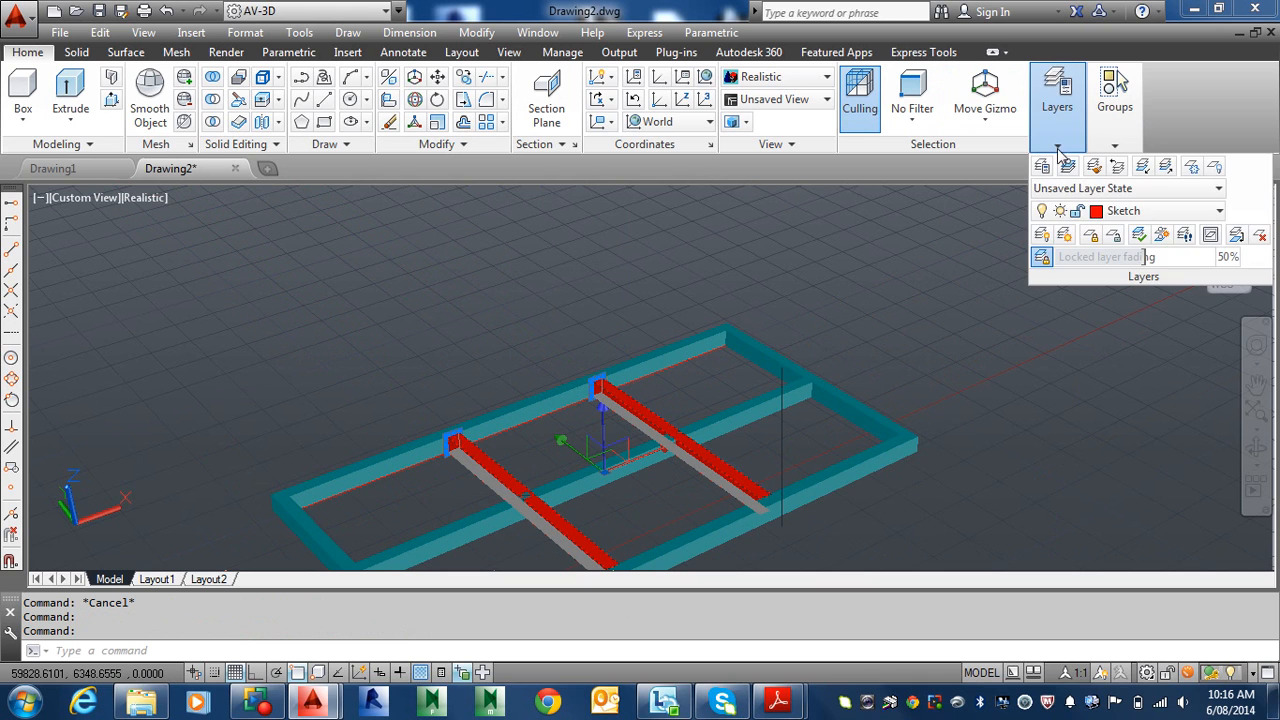
left_click(1121, 220)
left_click(1145, 255)
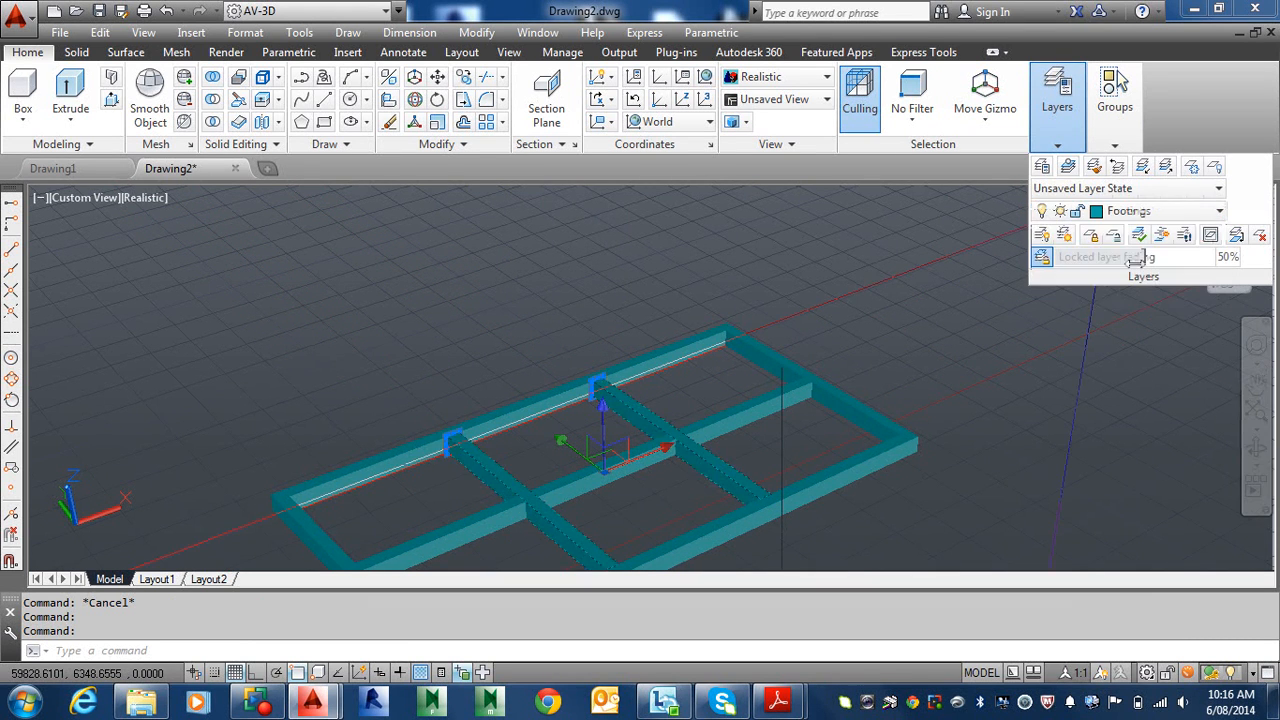
key("Escape")
key("Escape")
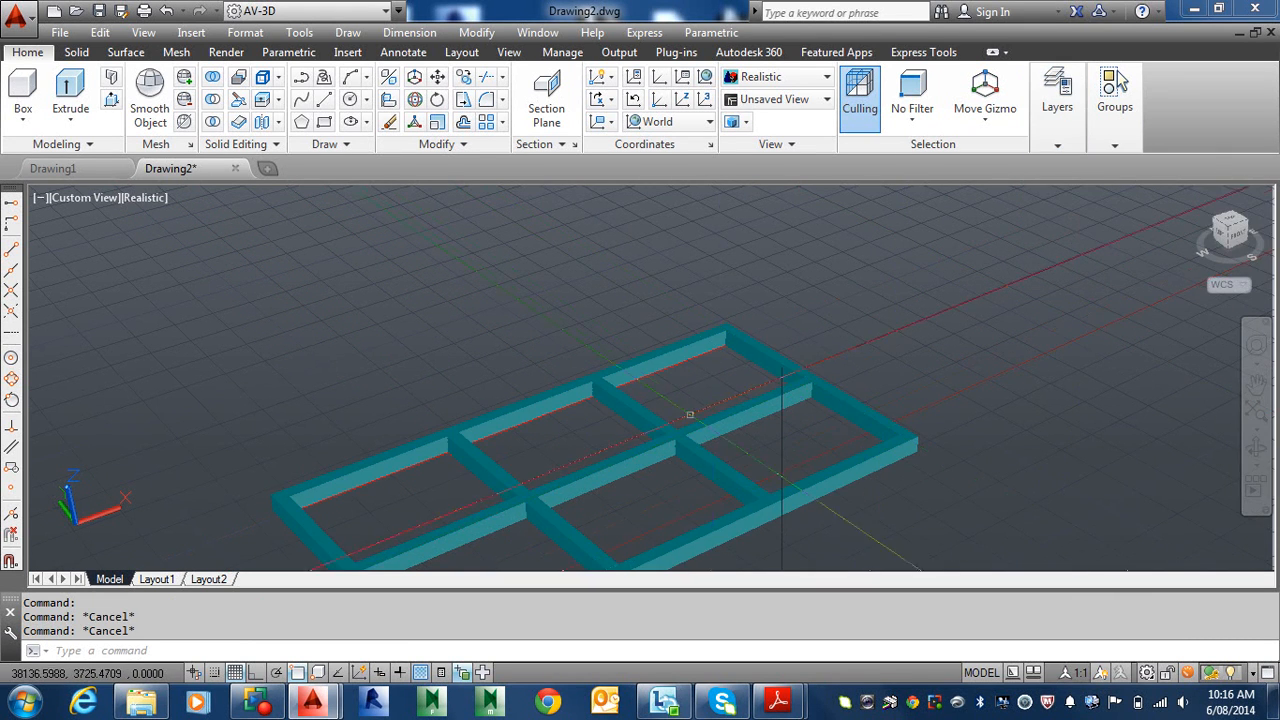
left_click(350, 314)
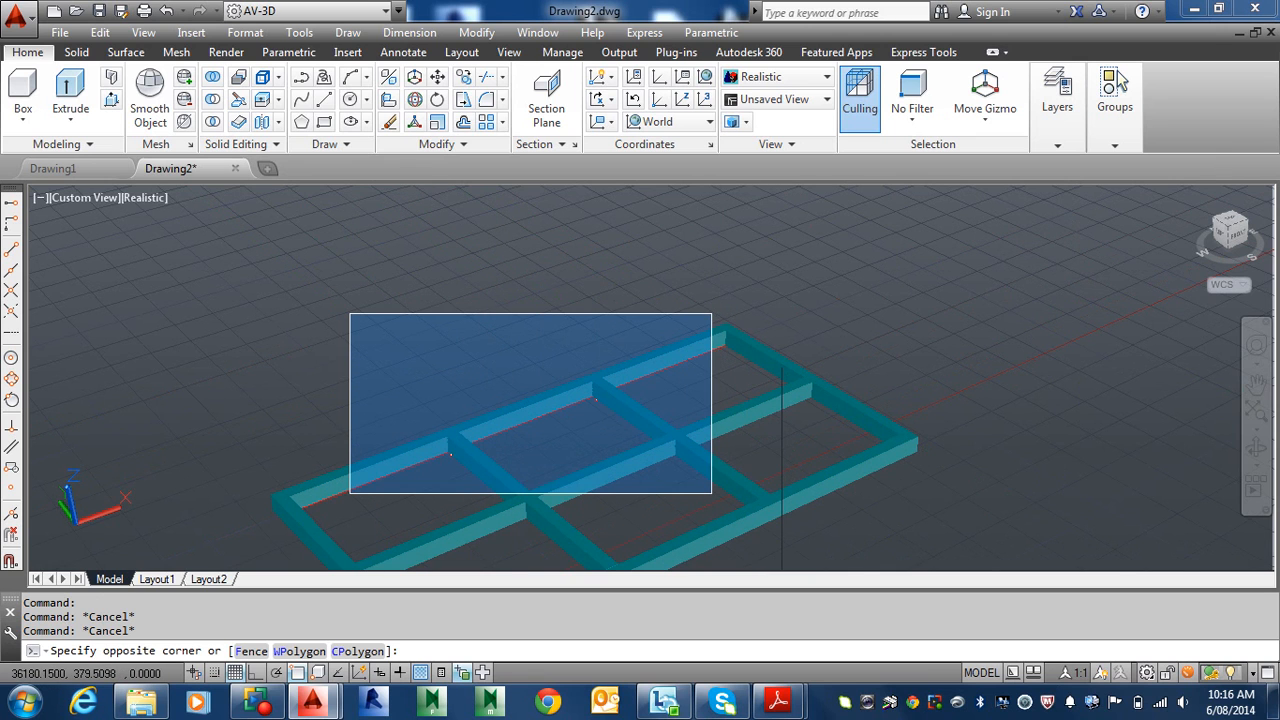
left_click(711, 493)
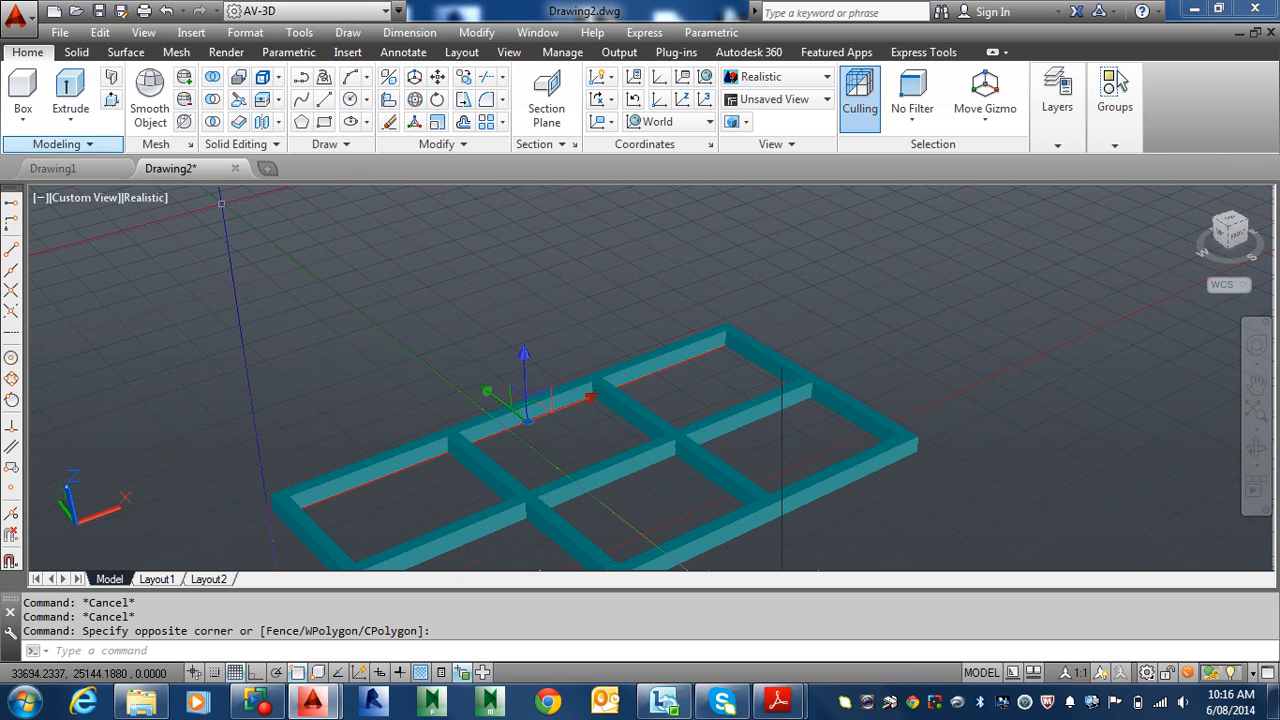
left_click(279, 288)
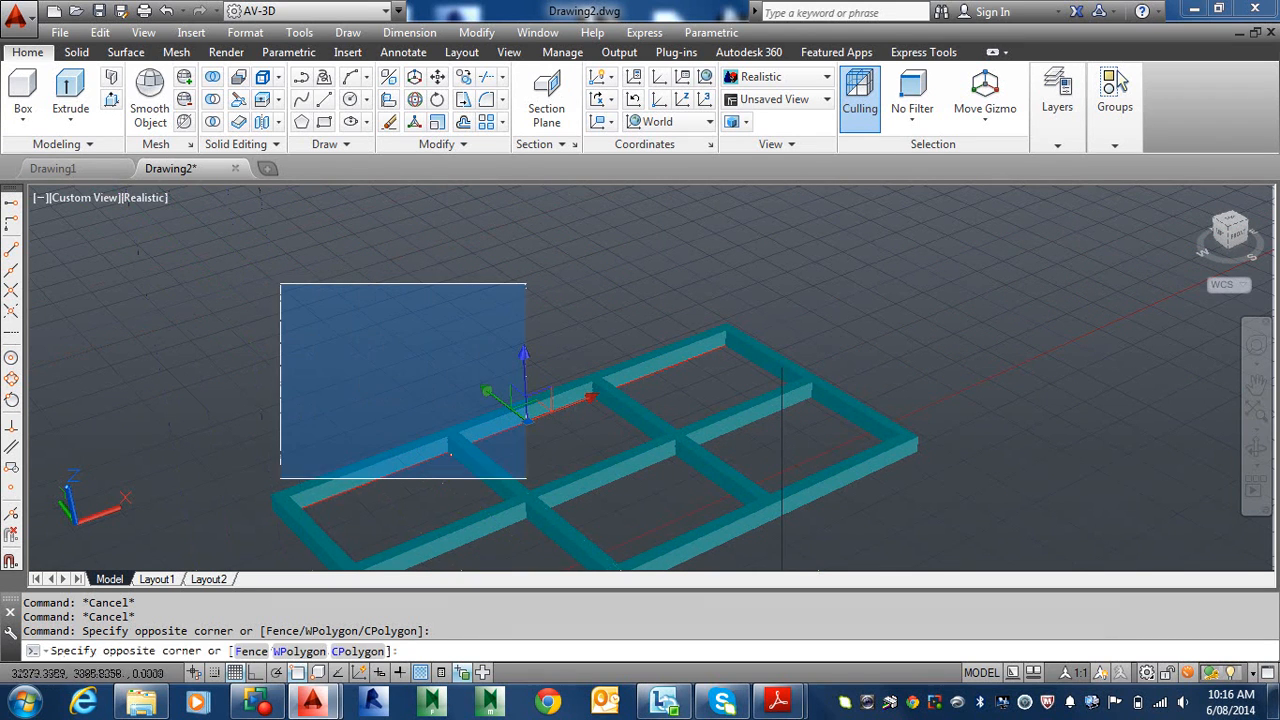
left_click(669, 520)
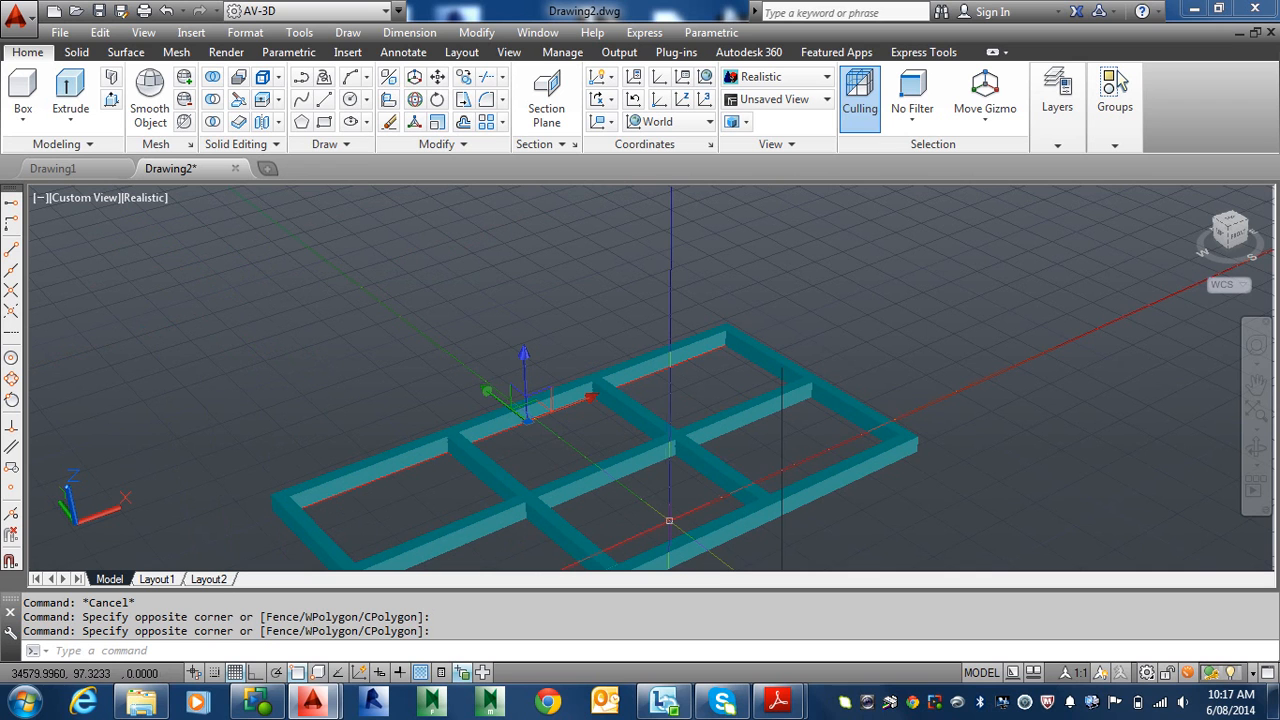
key("Escape")
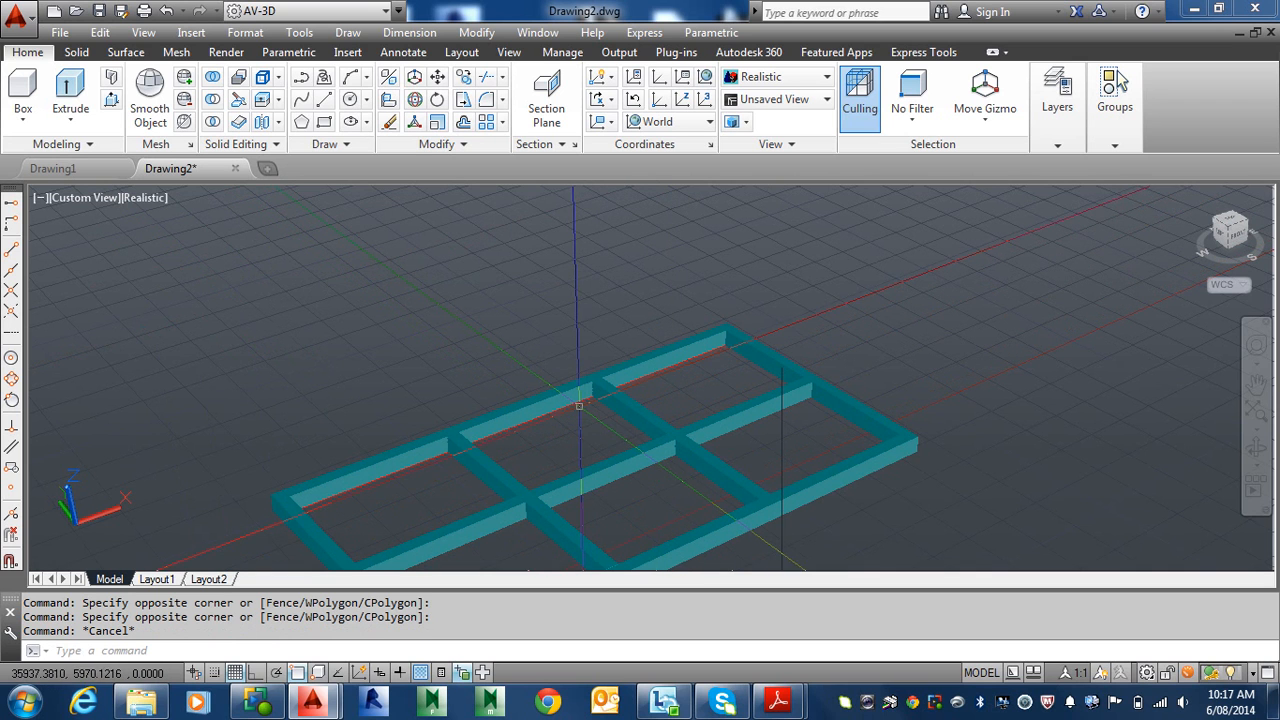
- Delete the sketched line along the inner edge of the frame's rear long side
left_click(574, 405)
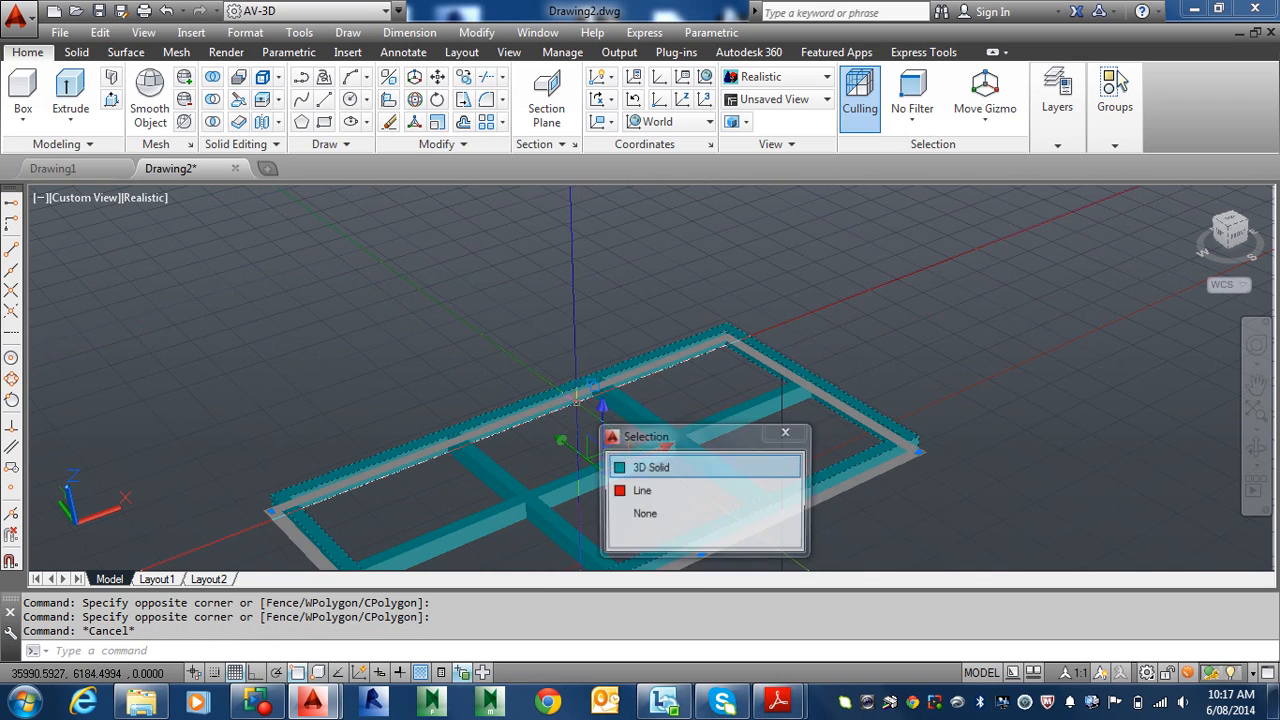
left_click(663, 490)
key("Delete")
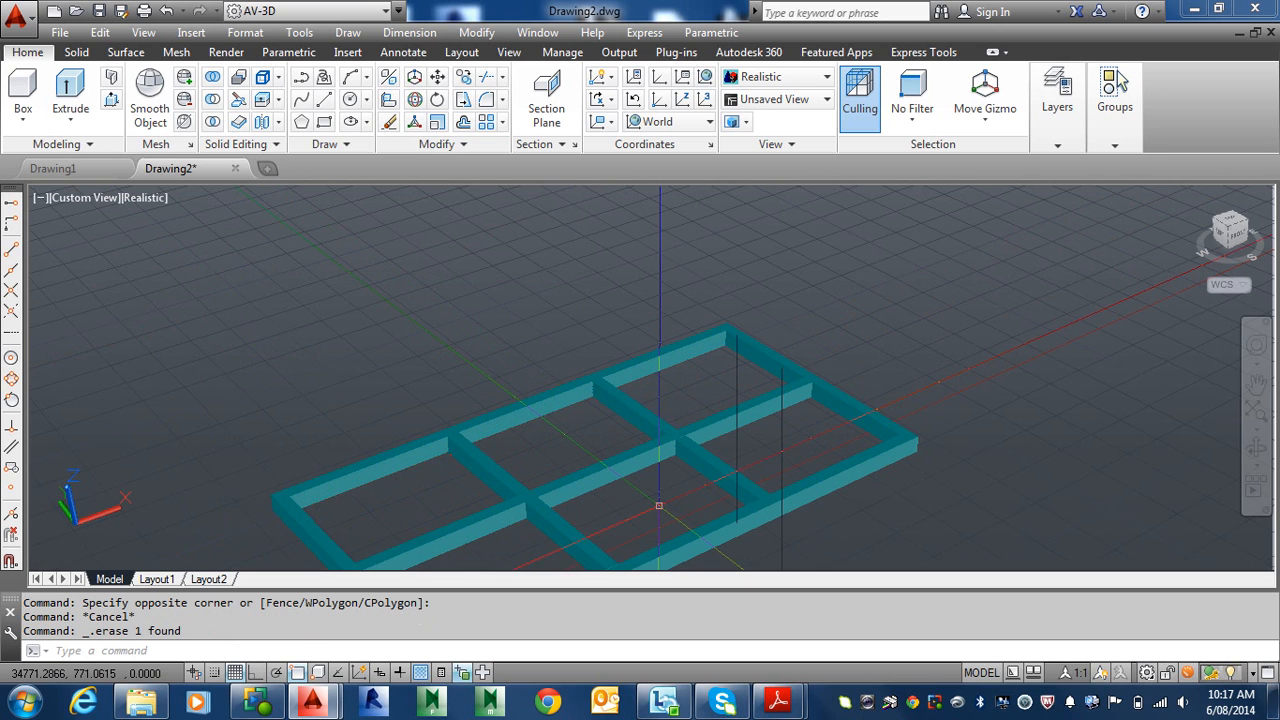
- Move the whole footing assembly from the frame's nearest top corner to the matching bottom corner of the green slab
middle_click_drag(920, 408, 794, 409, "shift")
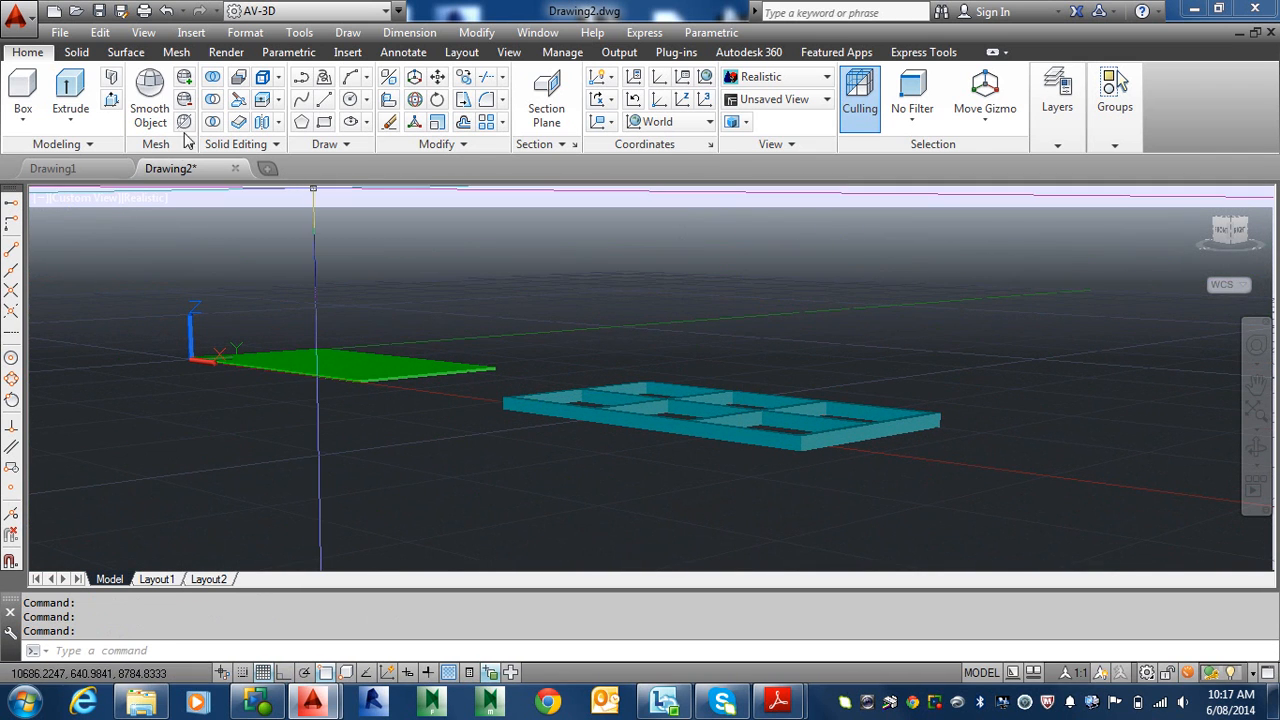
left_click(438, 80)
left_click(988, 540)
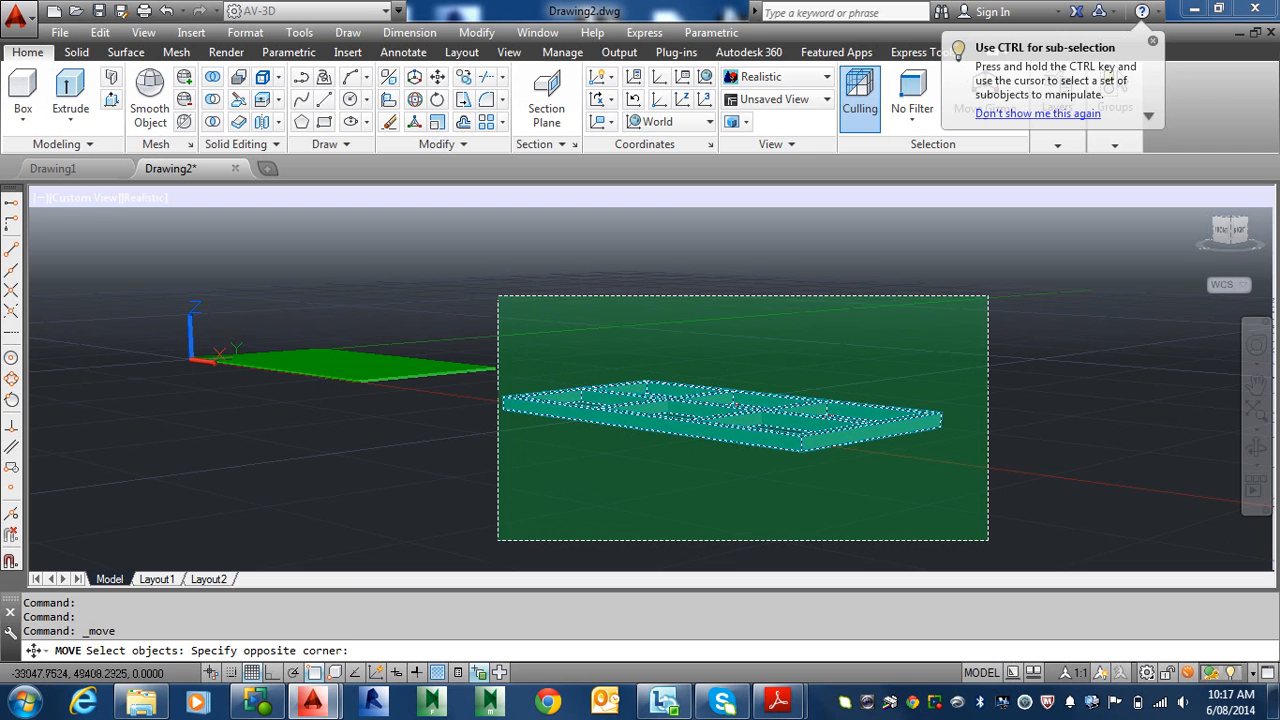
left_click(498, 296)
key("Return")
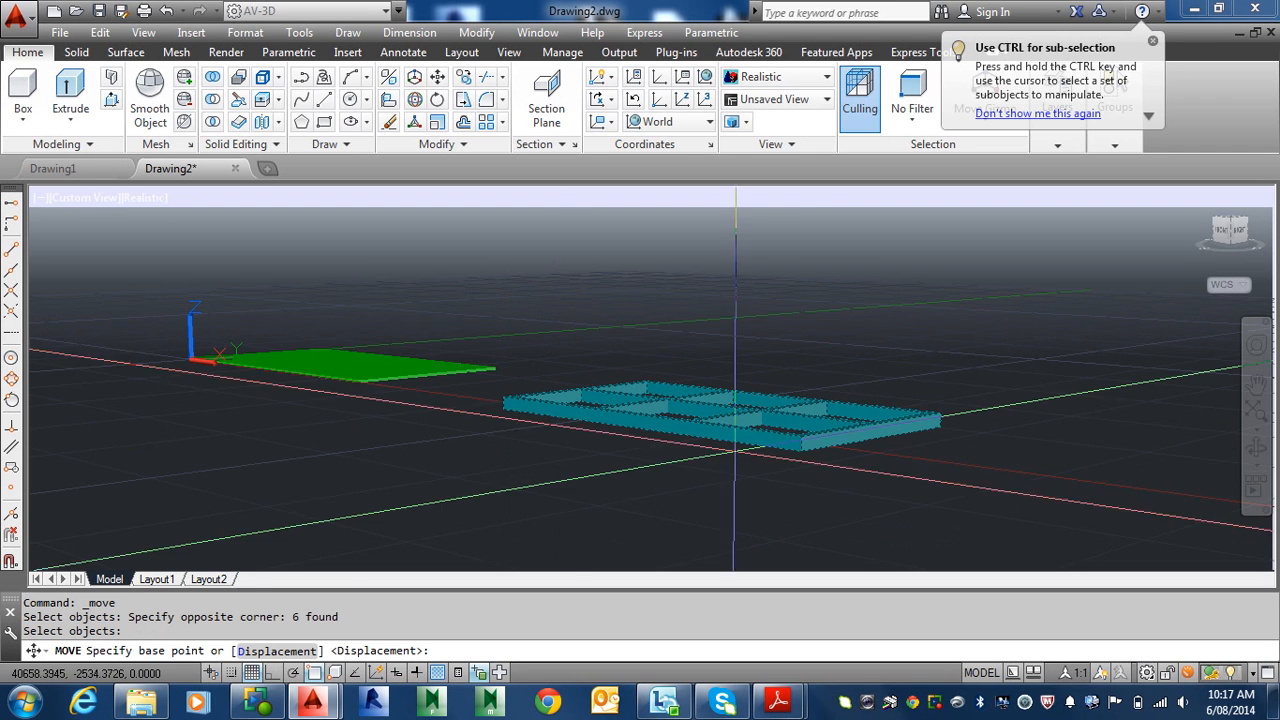
scroll(640, 385, "up", 3)
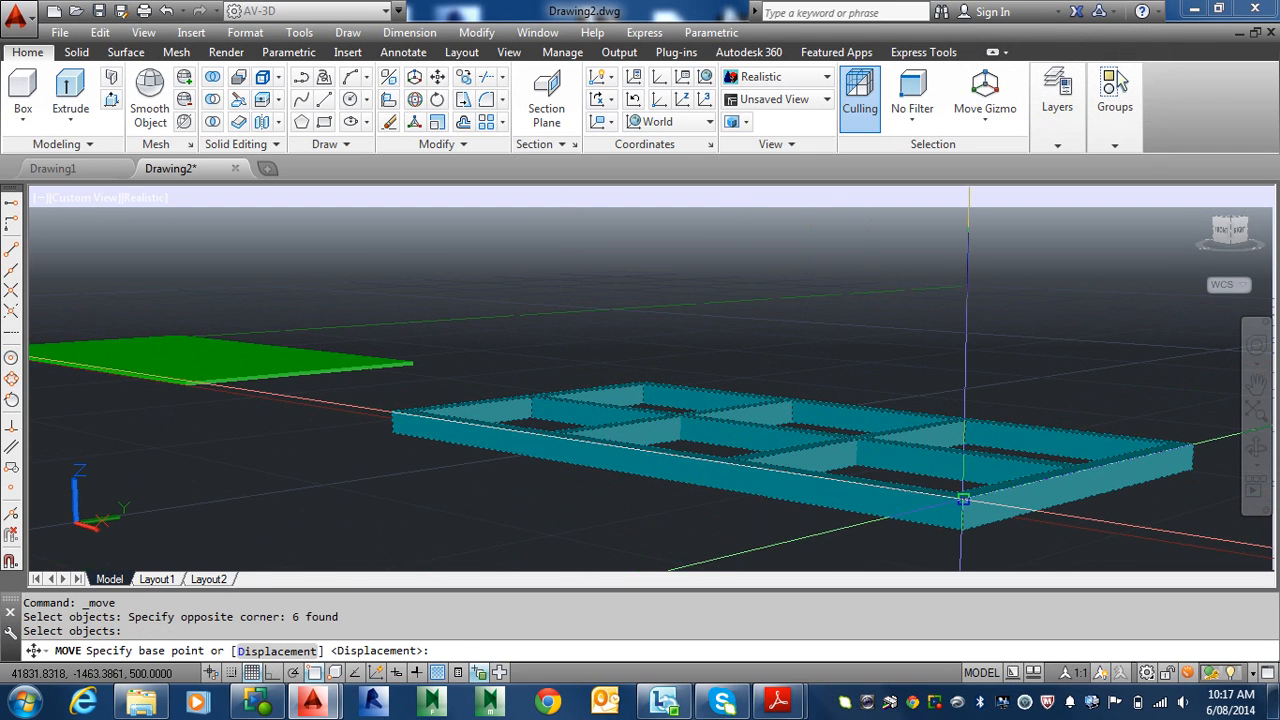
left_click(963, 497)
scroll(100, 410, "up", 2)
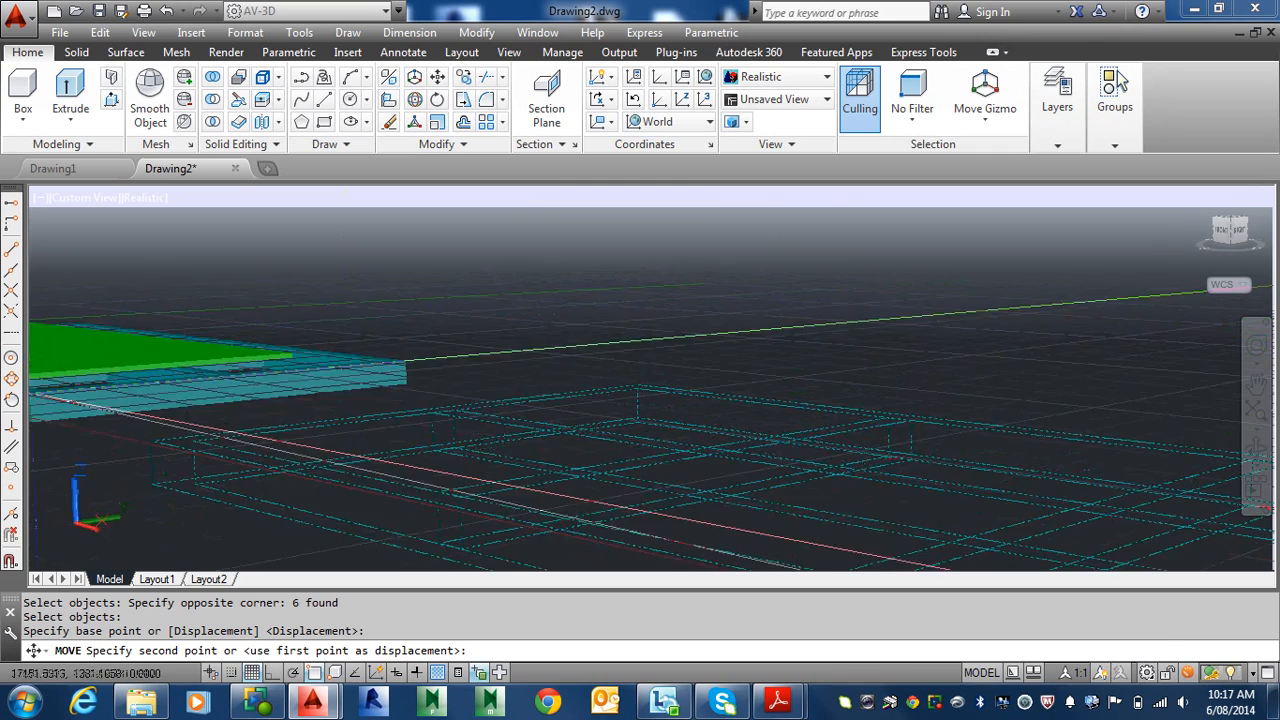
middle_click_drag(75, 412, 550, 428)
scroll(354, 397, "up", 4)
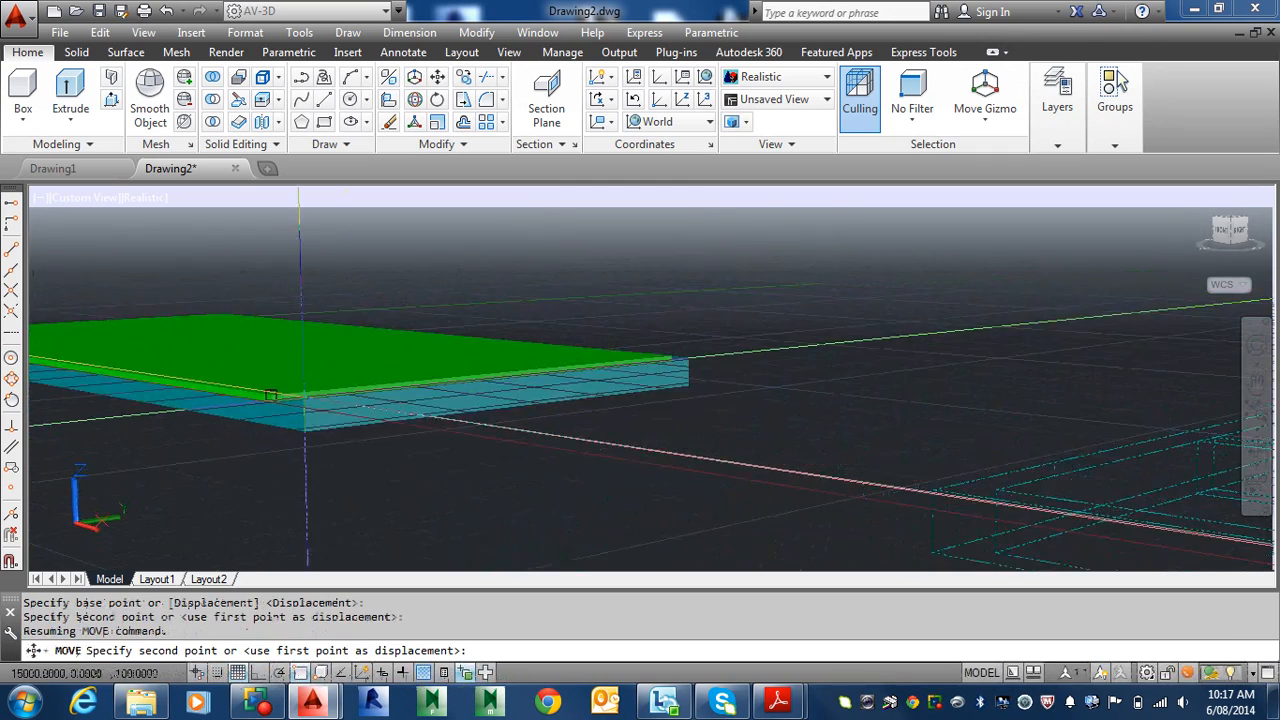
scroll(352, 452, "up", 3)
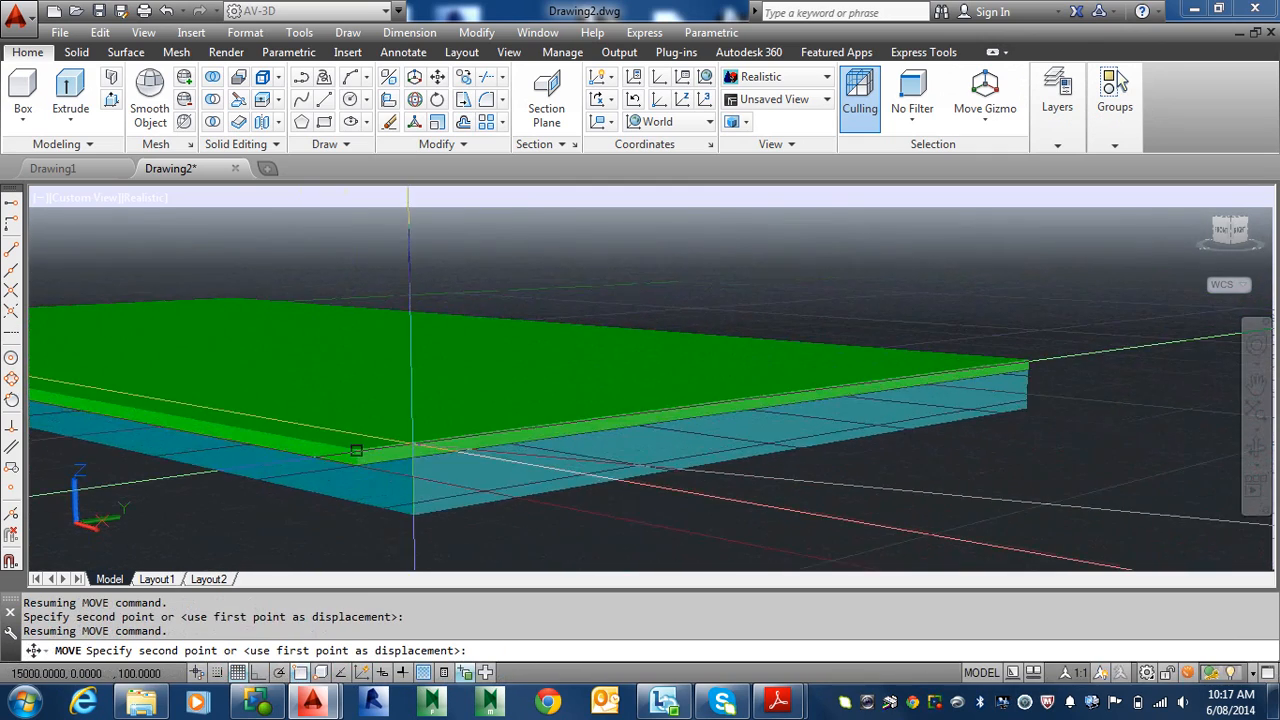
left_click(355, 465)
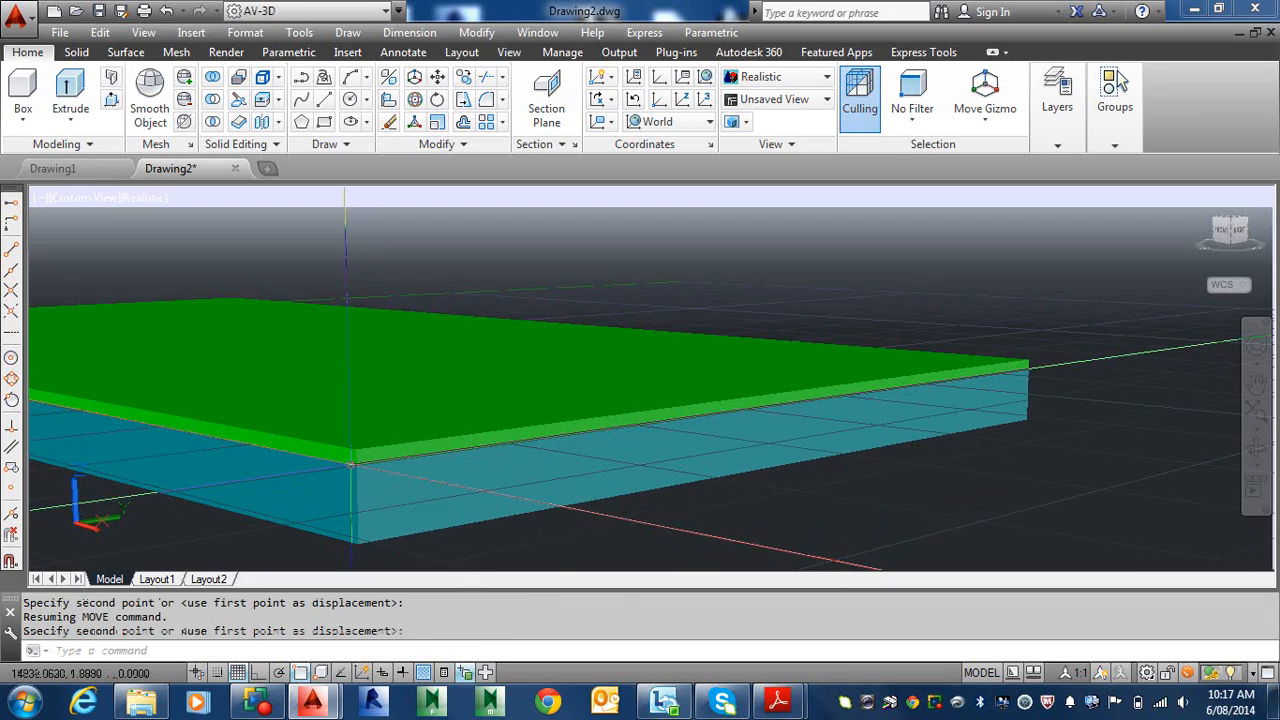
scroll(693, 525, "down", 4)
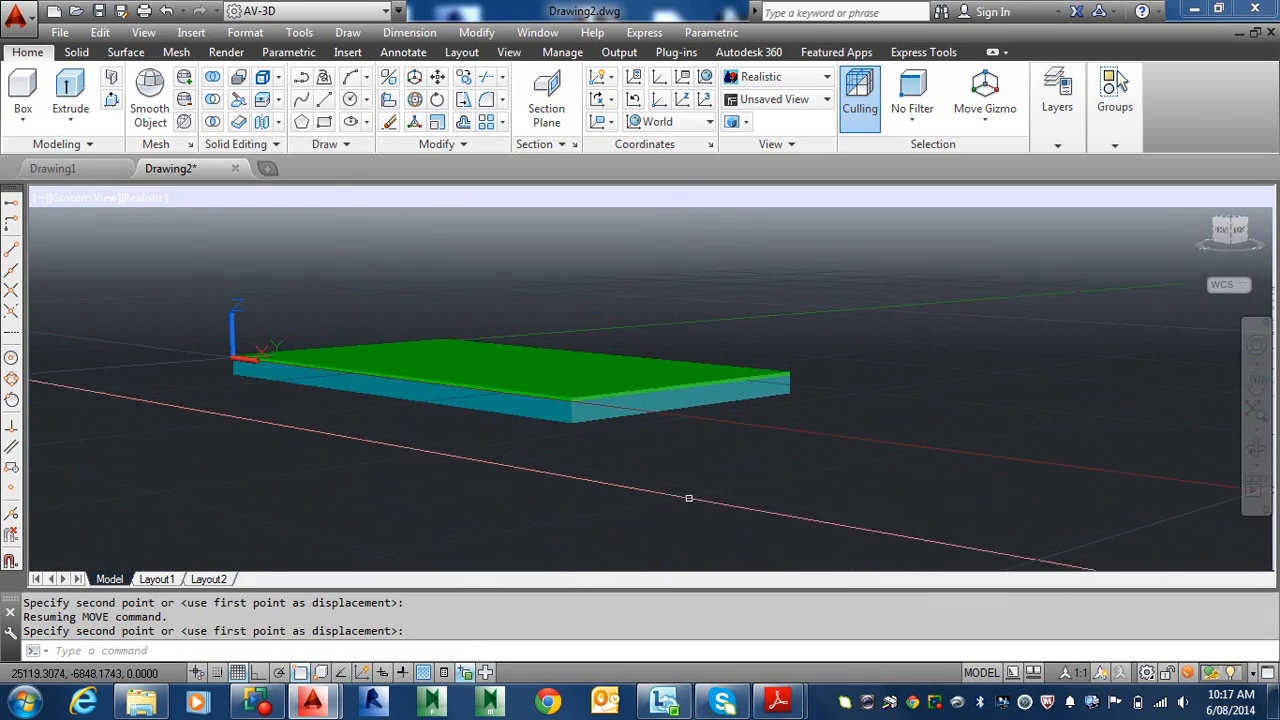
middle_click_drag(686, 486, 677, 524, "shift")
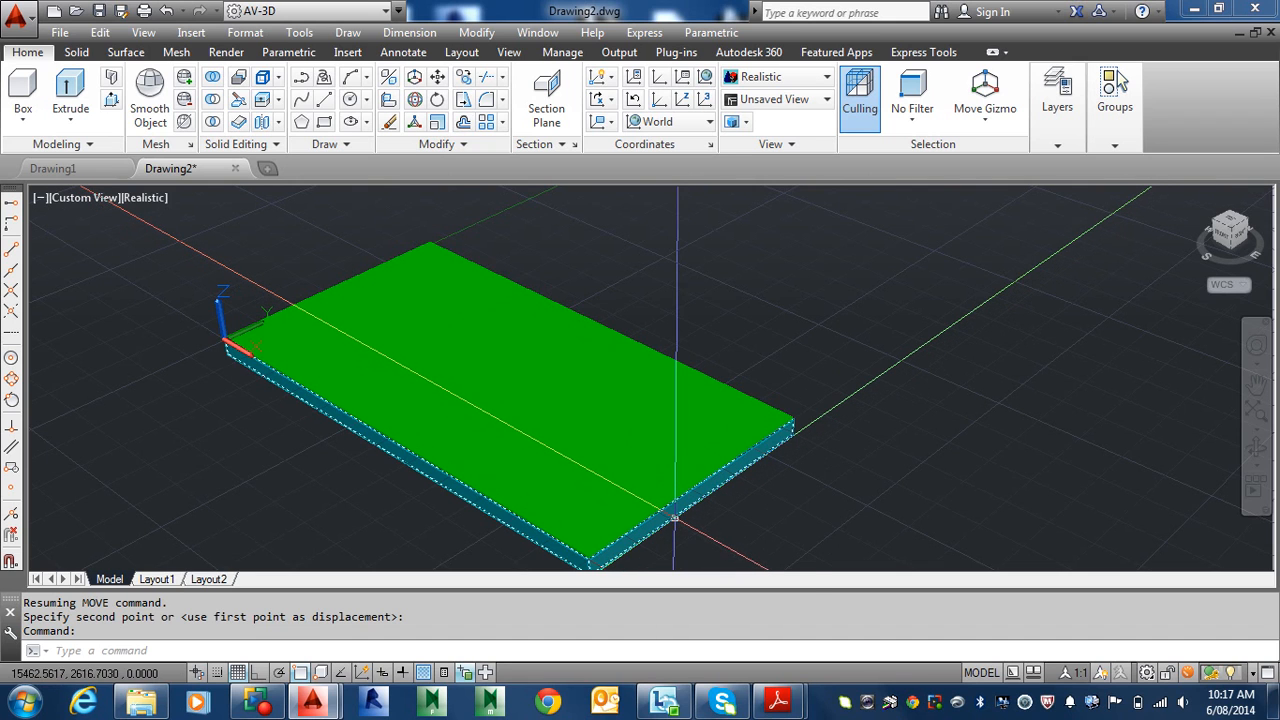
mouse_move(675, 517)
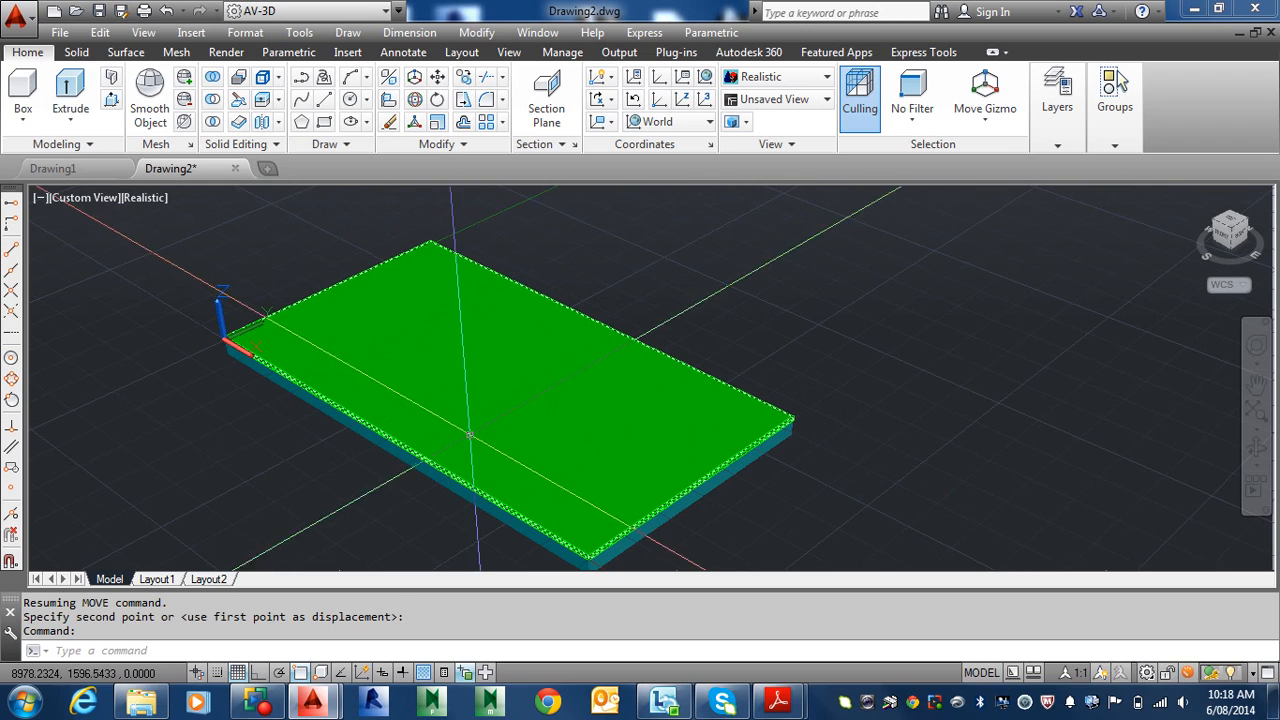
middle_click_drag(488, 437, 550, 437)
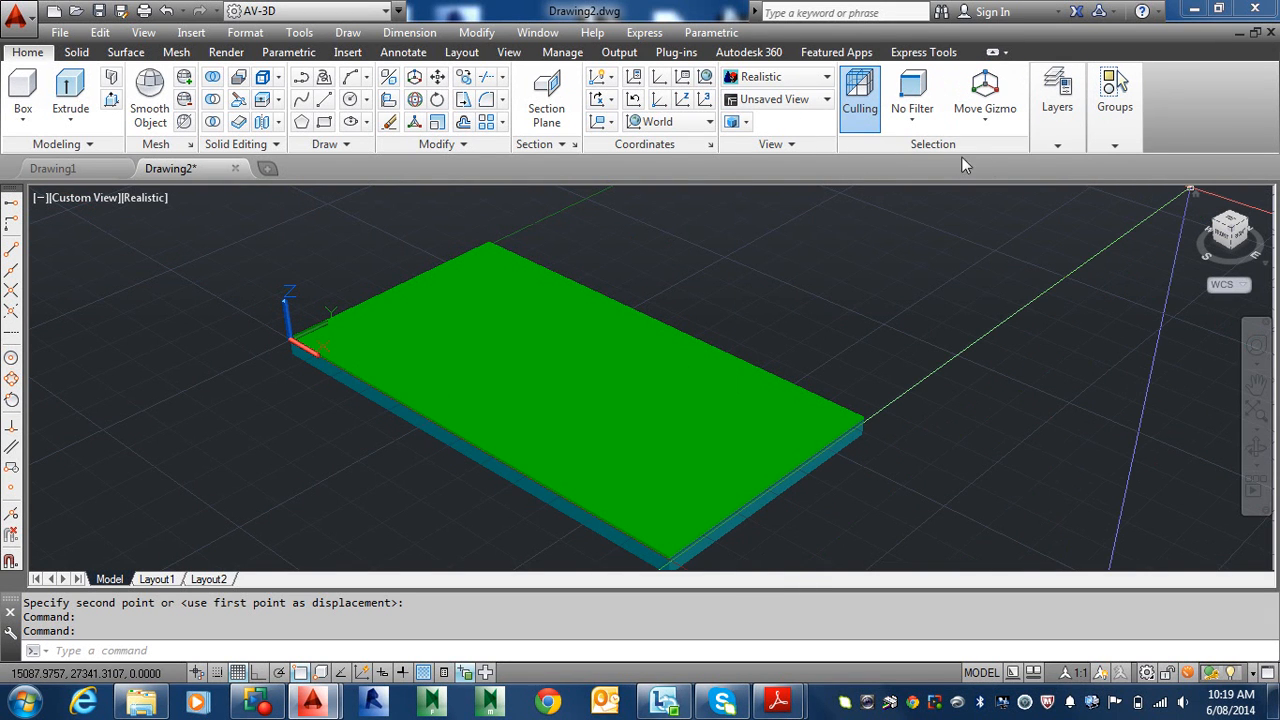
- Draw a rectangle over the slab's top face from the top corner at the origin to the diagonally opposite top corner
left_click(1050, 150)
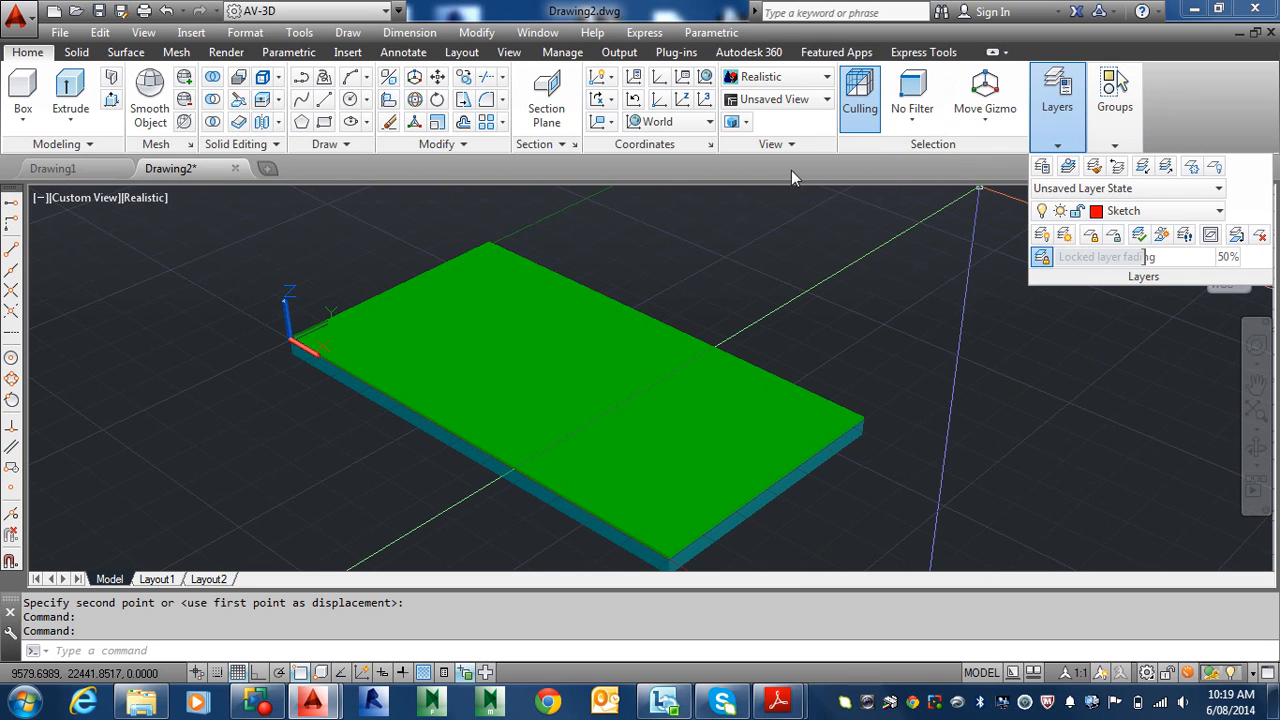
left_click(337, 318)
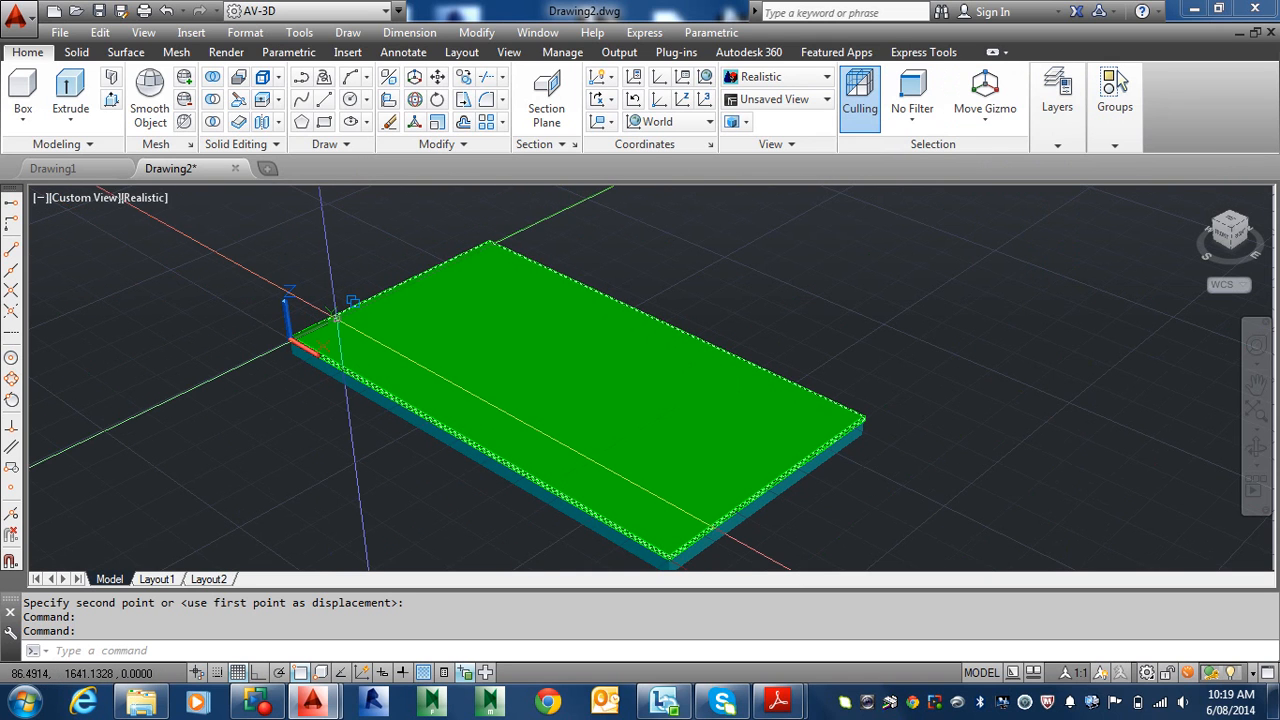
type("rec")
key("Return")
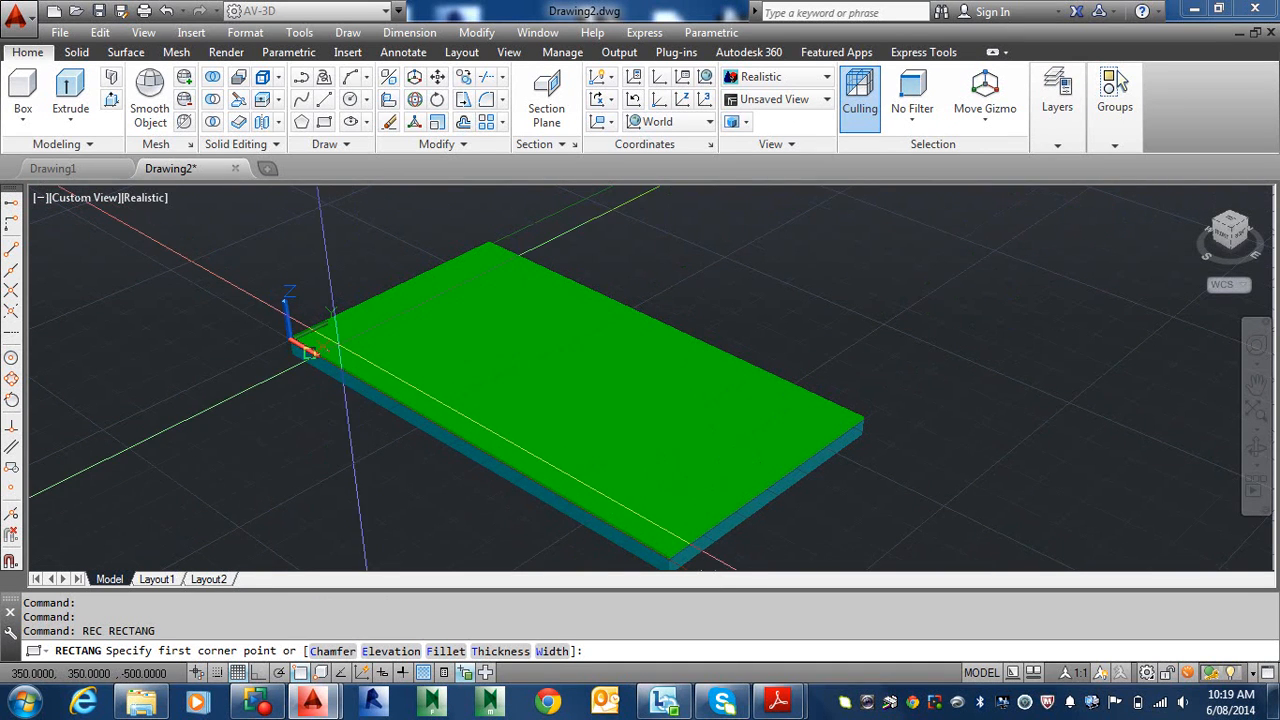
scroll(290, 340, "up", 2)
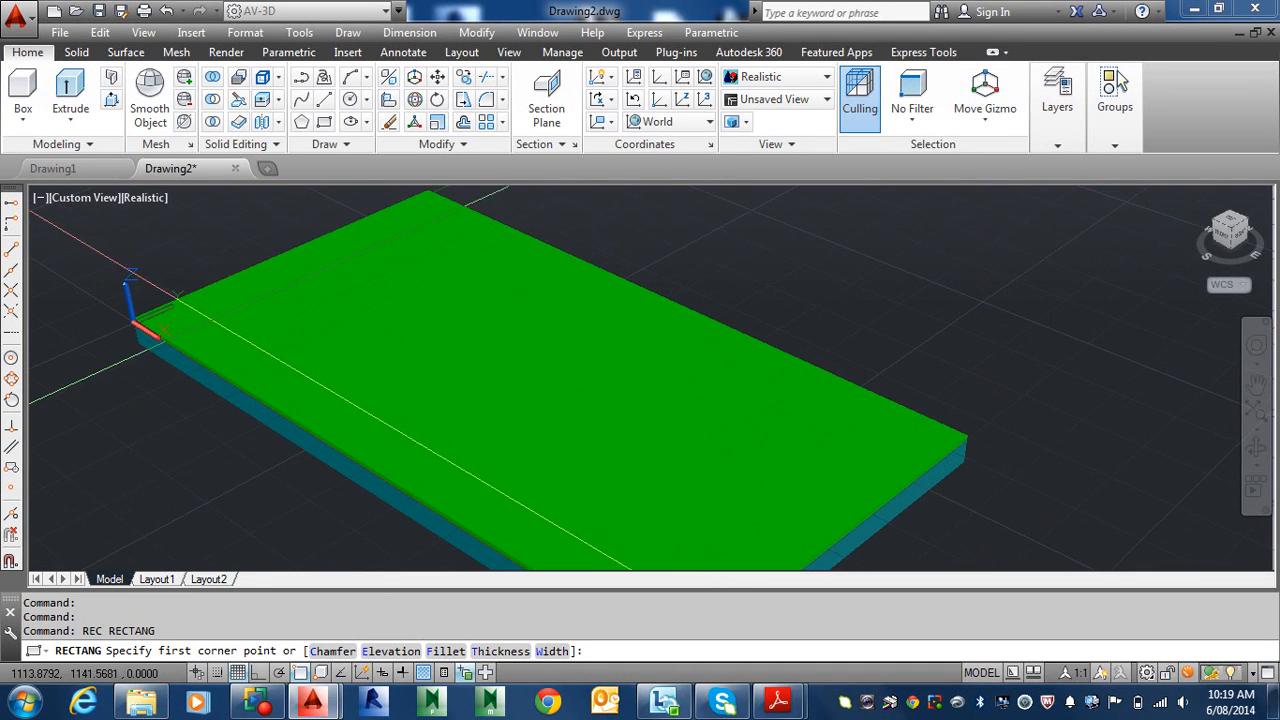
middle_click_drag(177, 348, 485, 397)
scroll(425, 393, "up", 2)
scroll(314, 357, "up", 1)
scroll(271, 380, "up", 1)
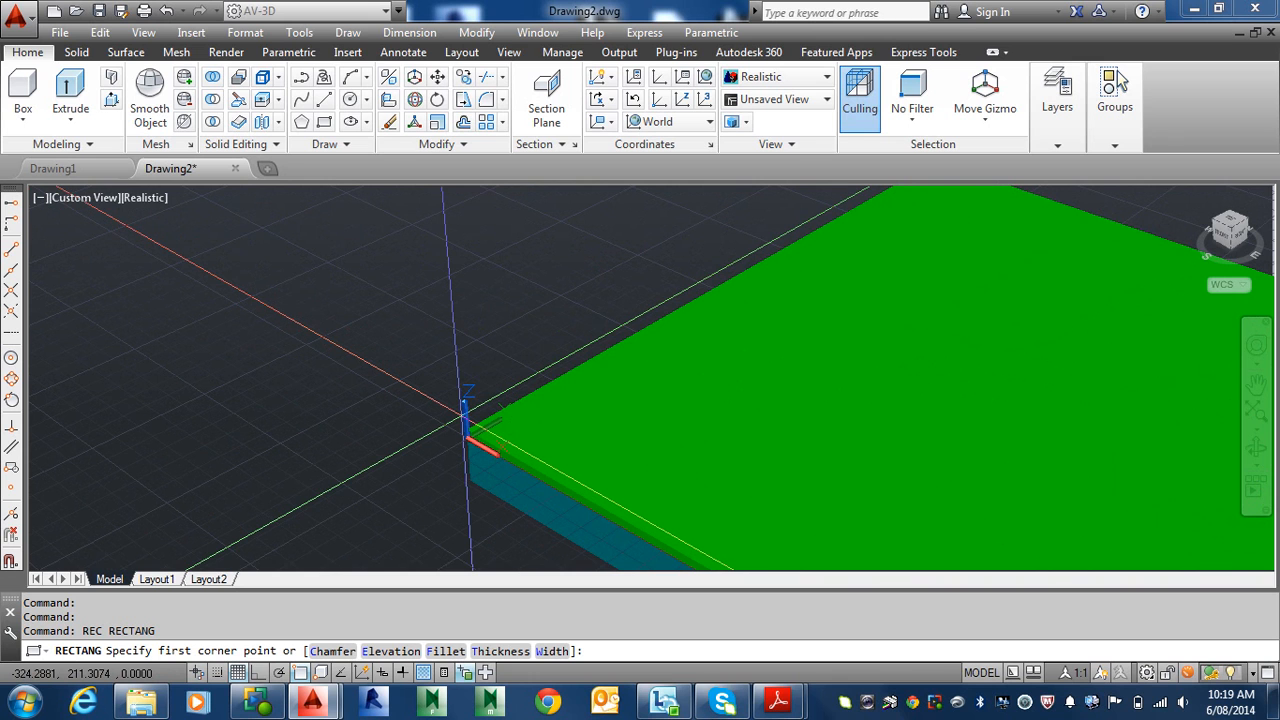
middle_click_drag(464, 415, 369, 456)
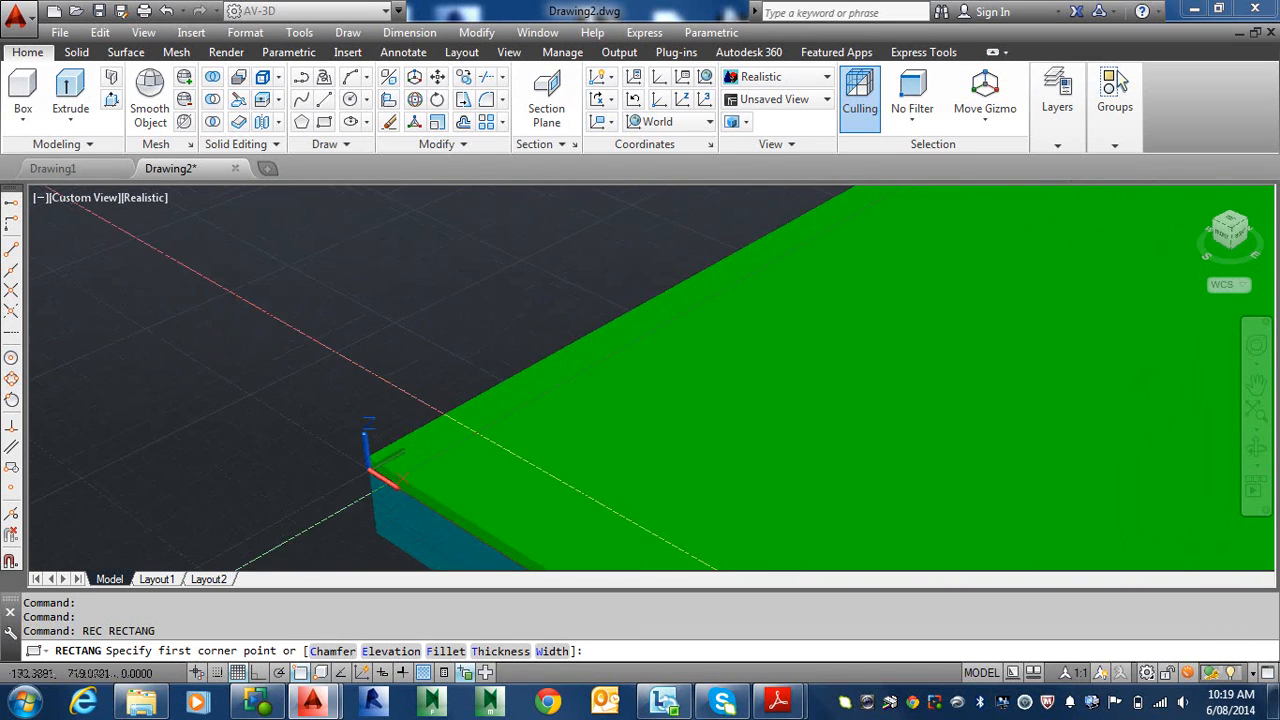
left_click(370, 460)
scroll(457, 443, "down", 2)
scroll(180, 391, "up", 4)
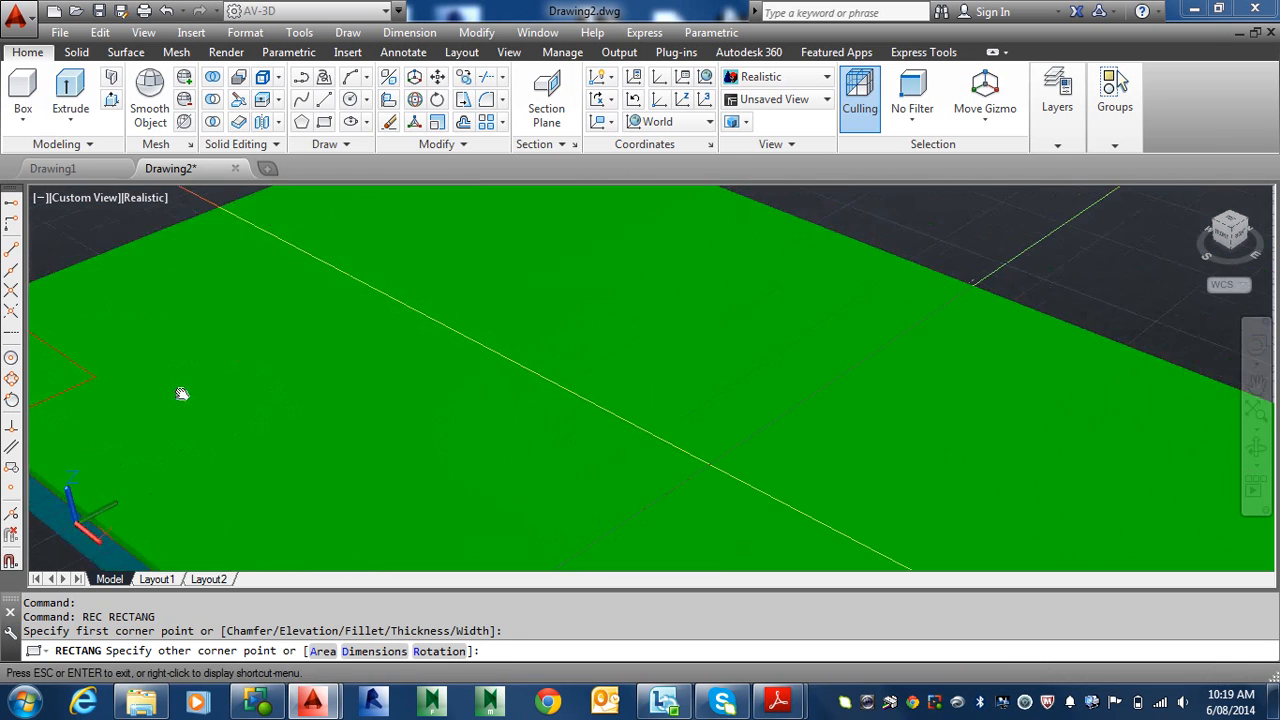
middle_click_drag(645, 445, 178, 284)
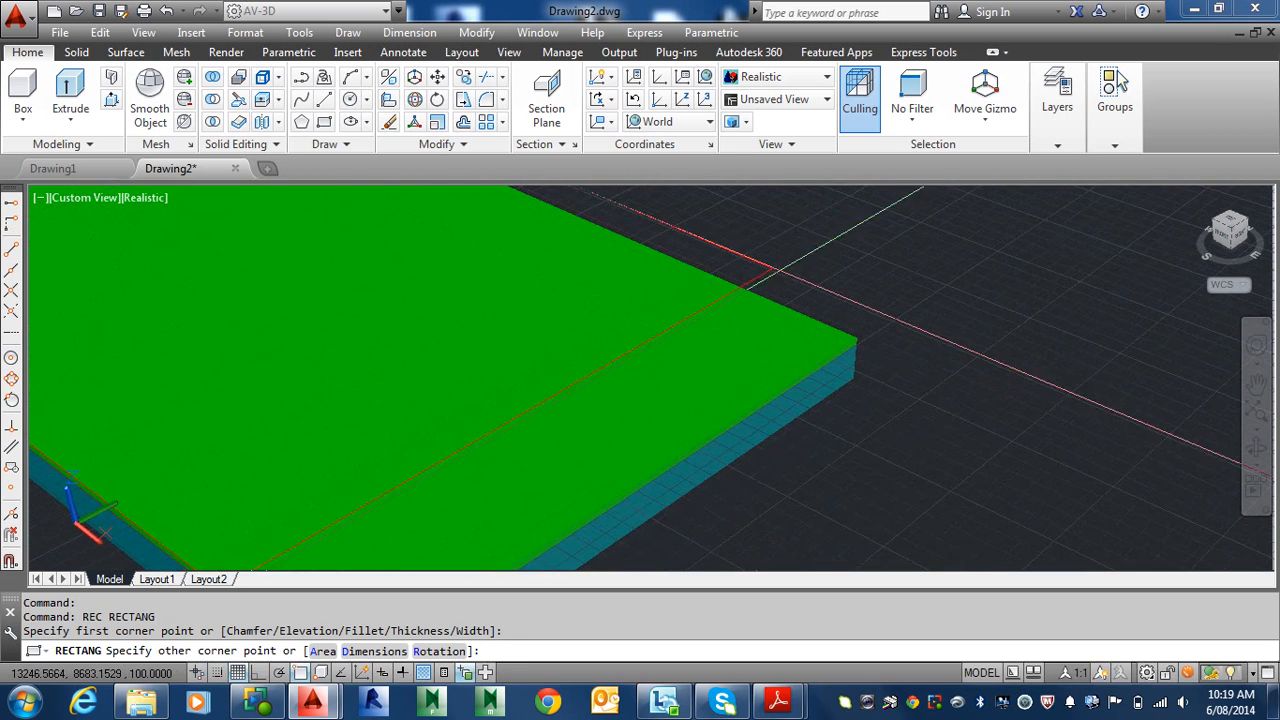
middle_click_drag(838, 318, 940, 300)
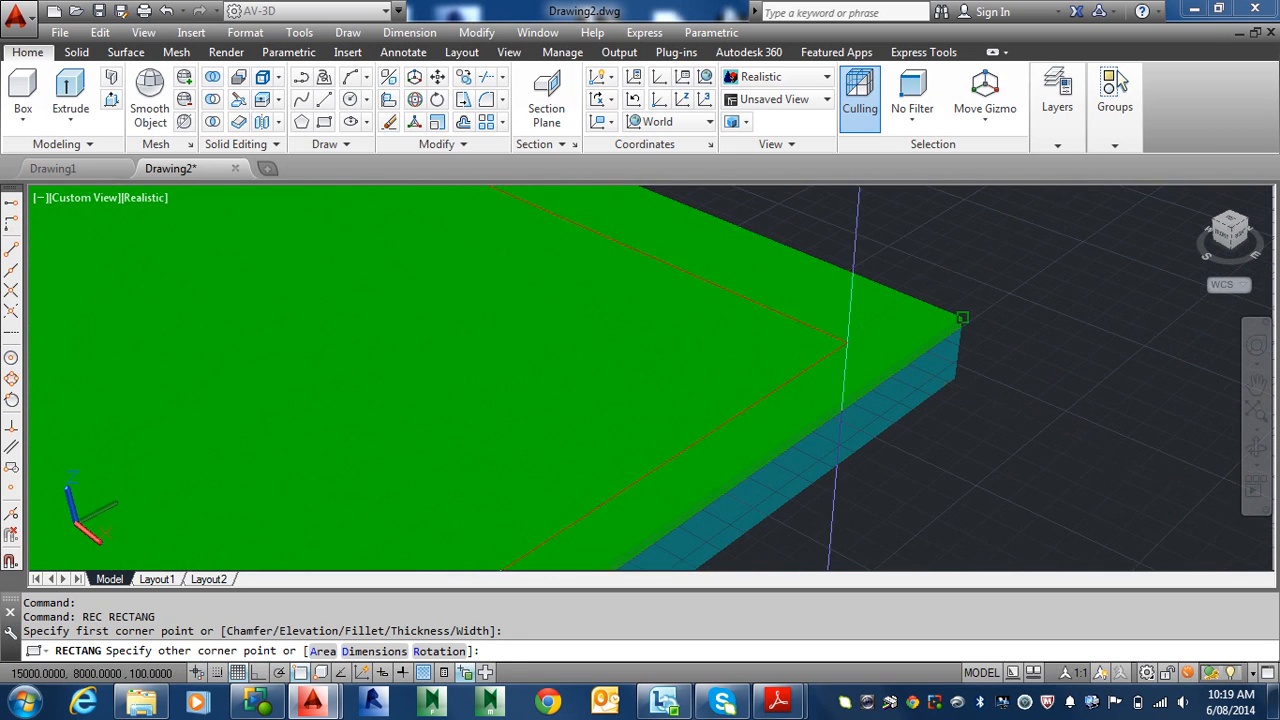
left_click(962, 318)
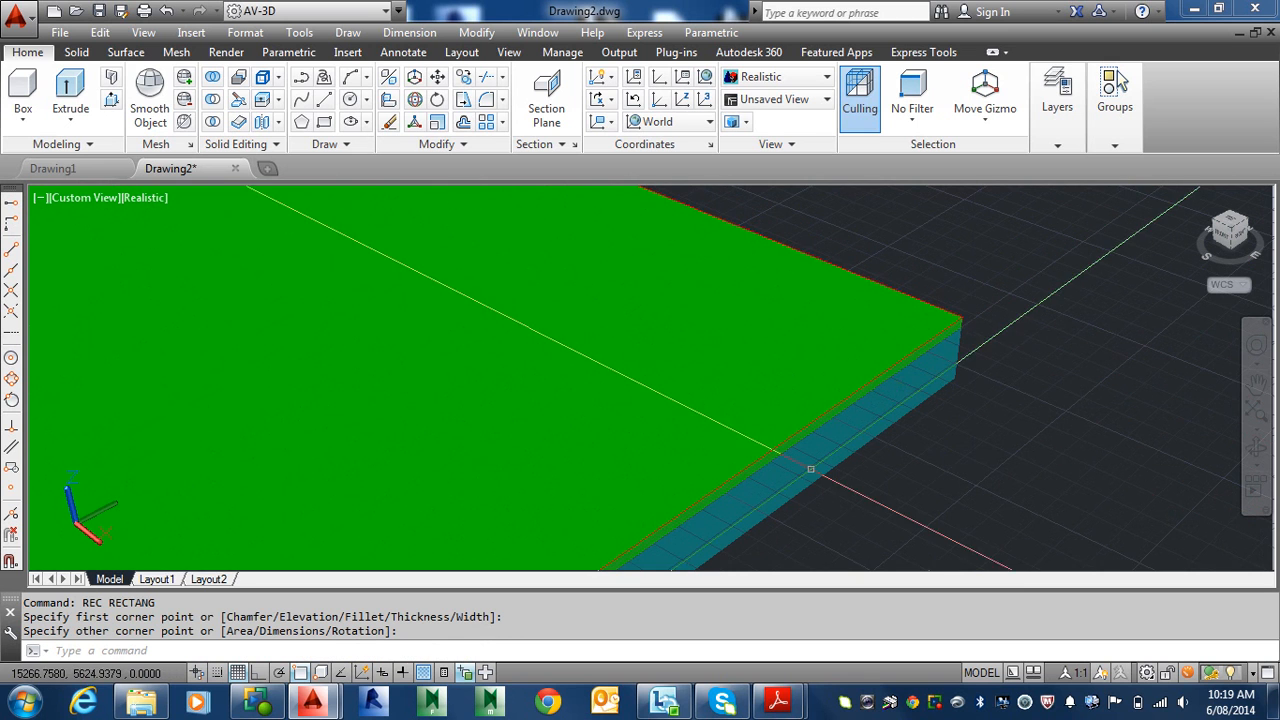
scroll(766, 388, "down", 4)
middle_click_drag(811, 391, 879, 421)
scroll(780, 385, "up", 3)
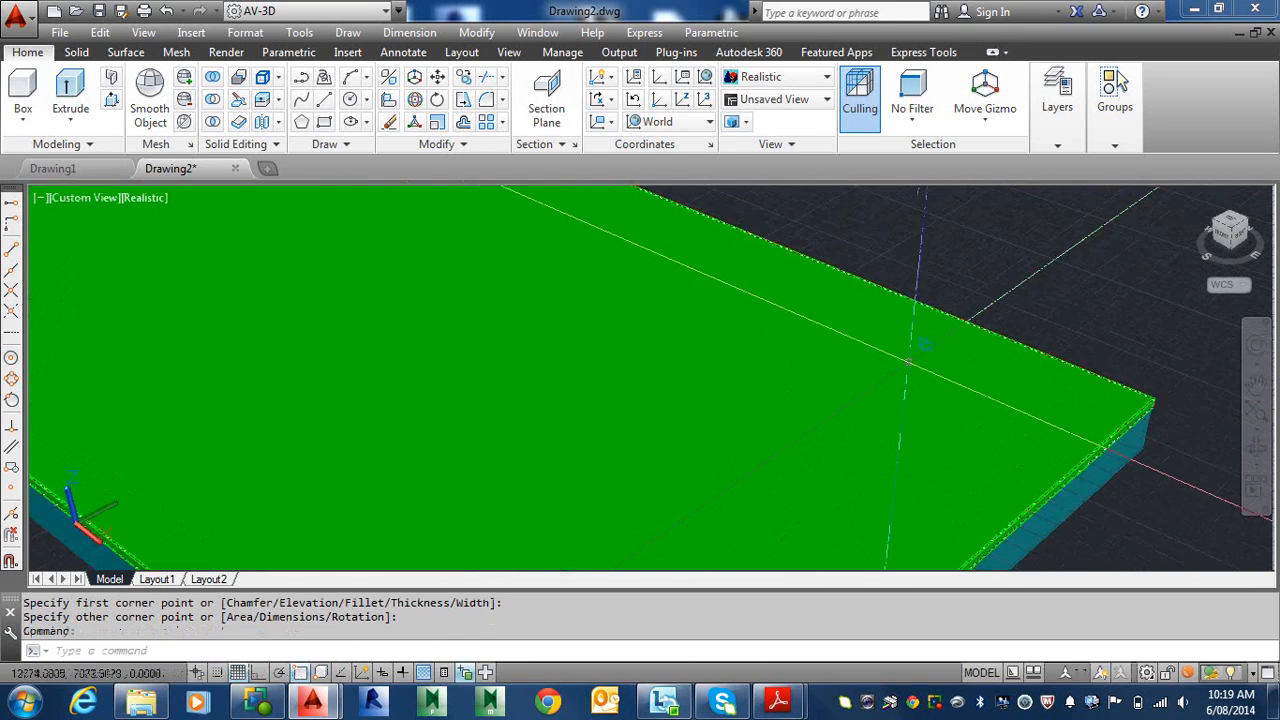
middle_click_drag(882, 372, 594, 449)
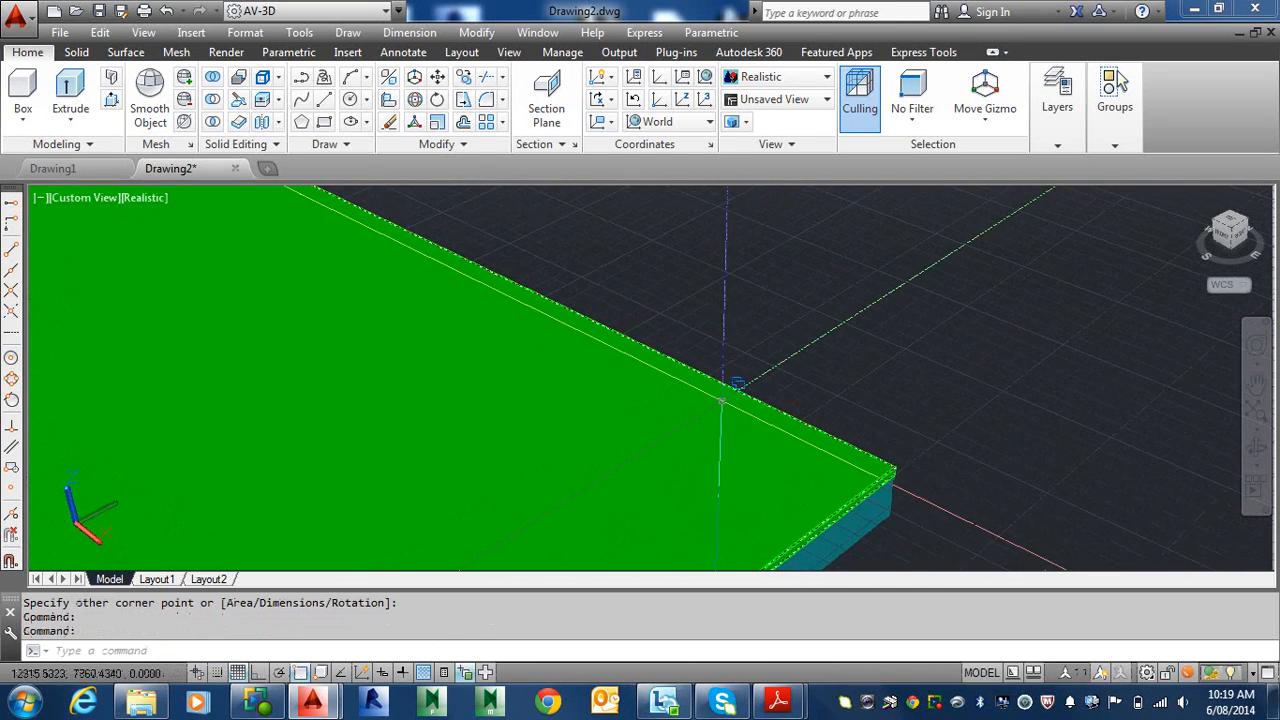
- Offset the rectangle outlining the slab's top face 160 units inward
key("Return")
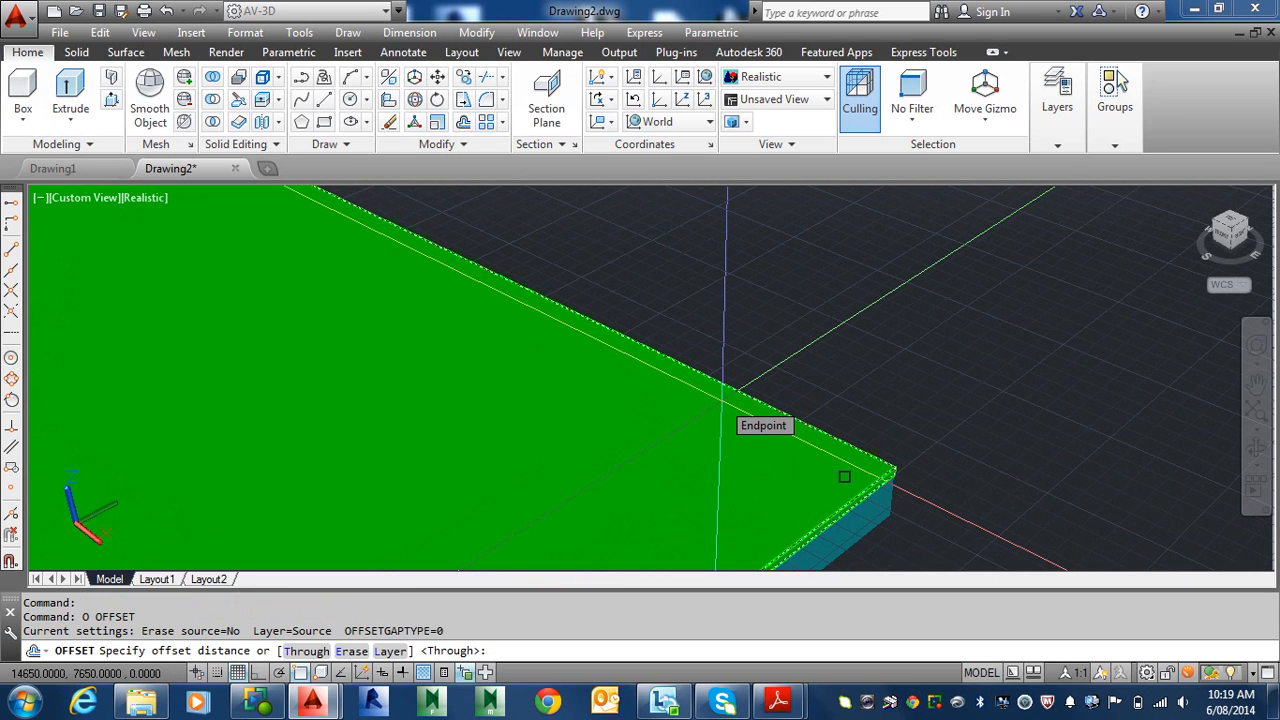
key("Return")
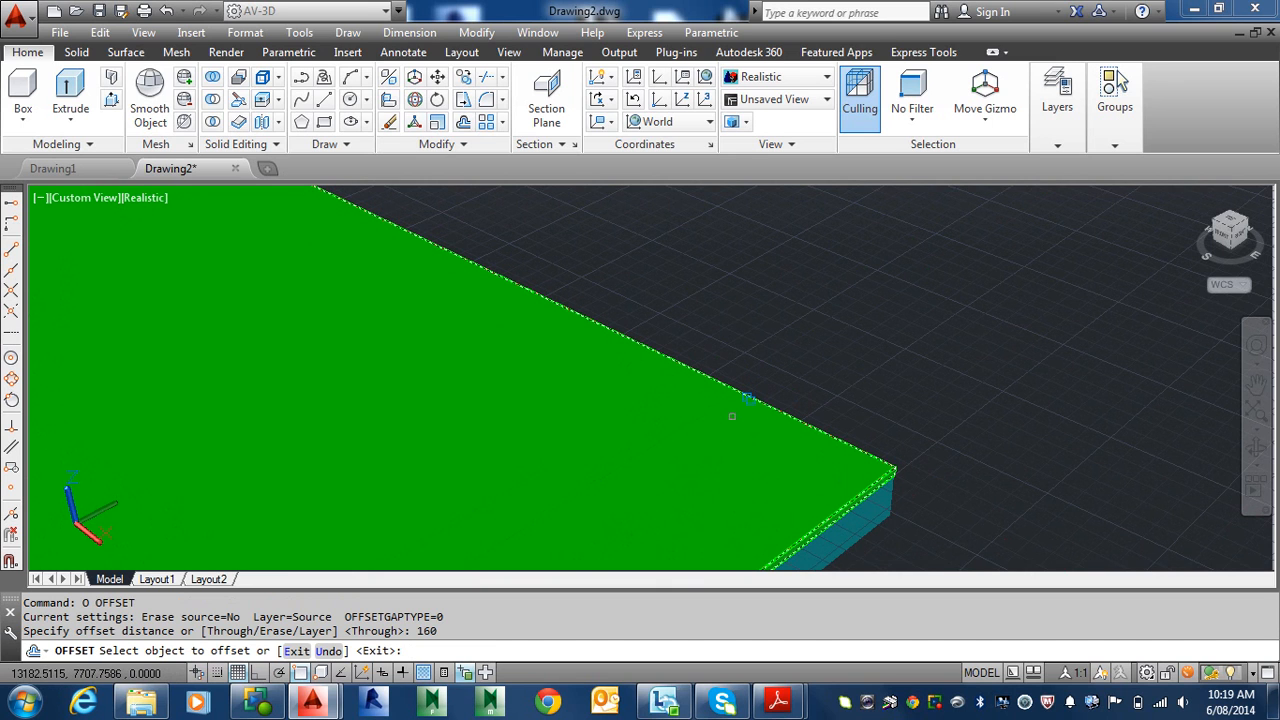
left_click(732, 416)
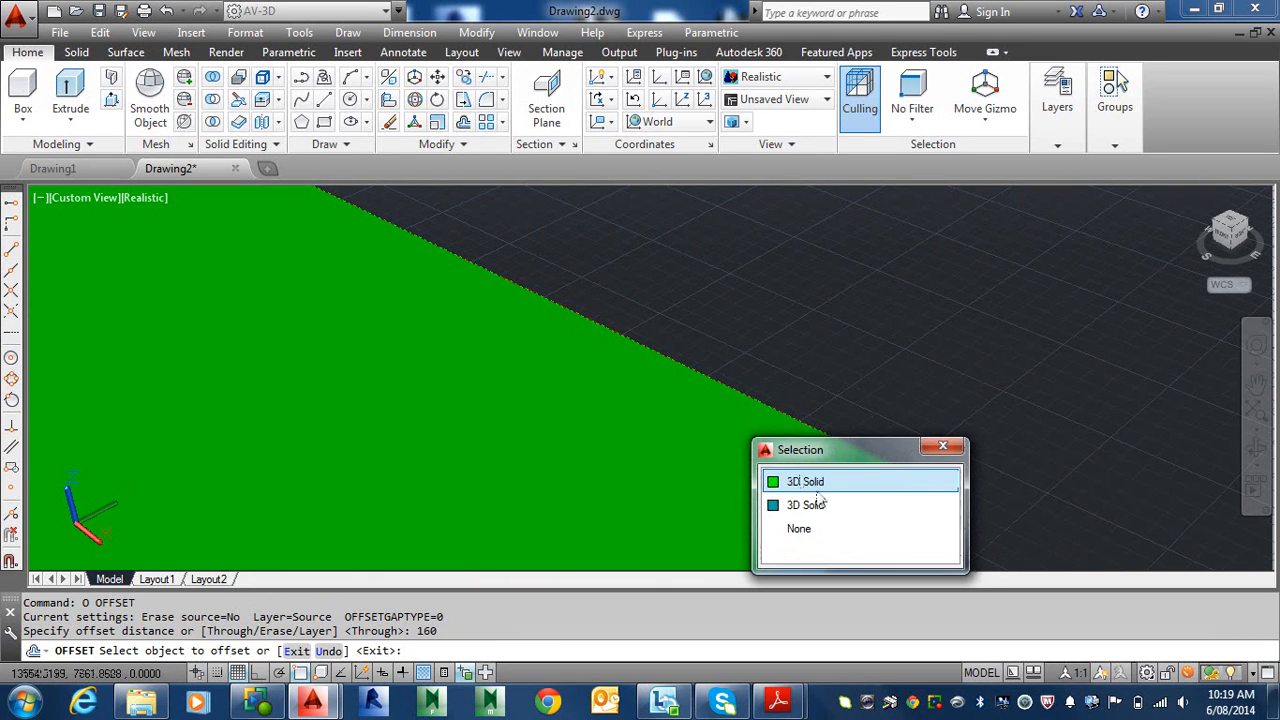
left_click(917, 389)
middle_click_drag(800, 403, 784, 349, "shift")
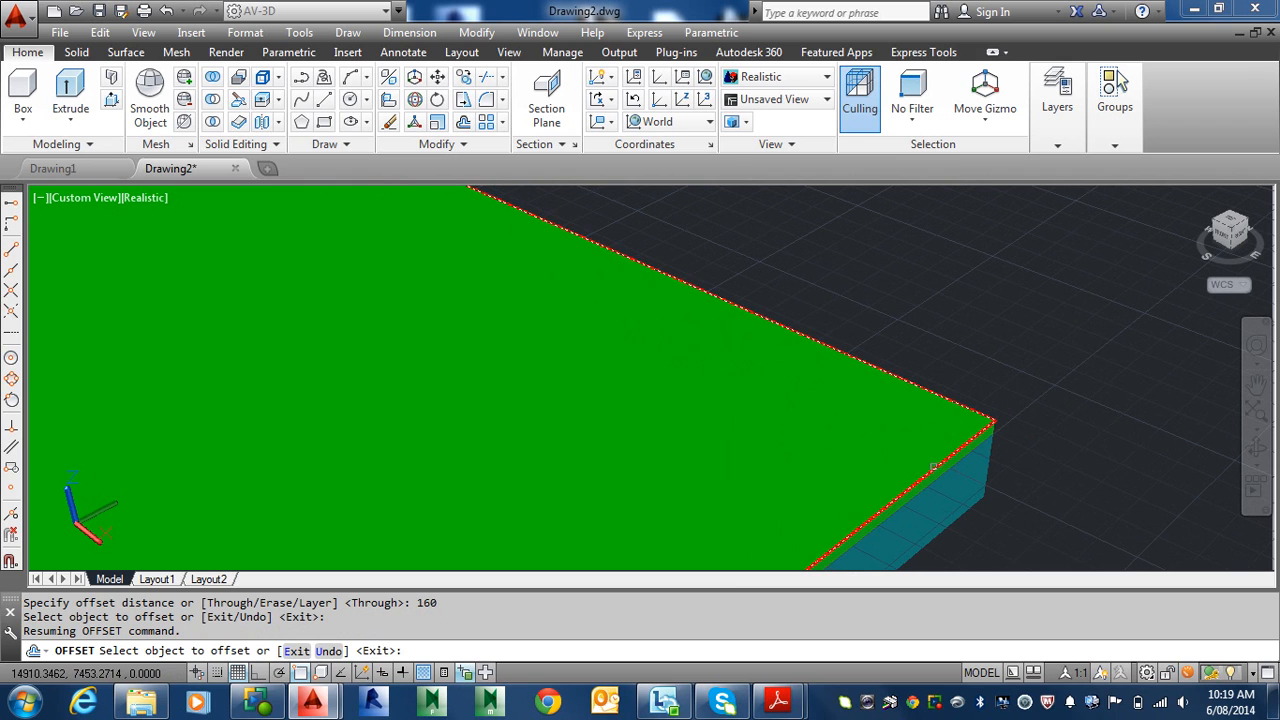
left_click(933, 467)
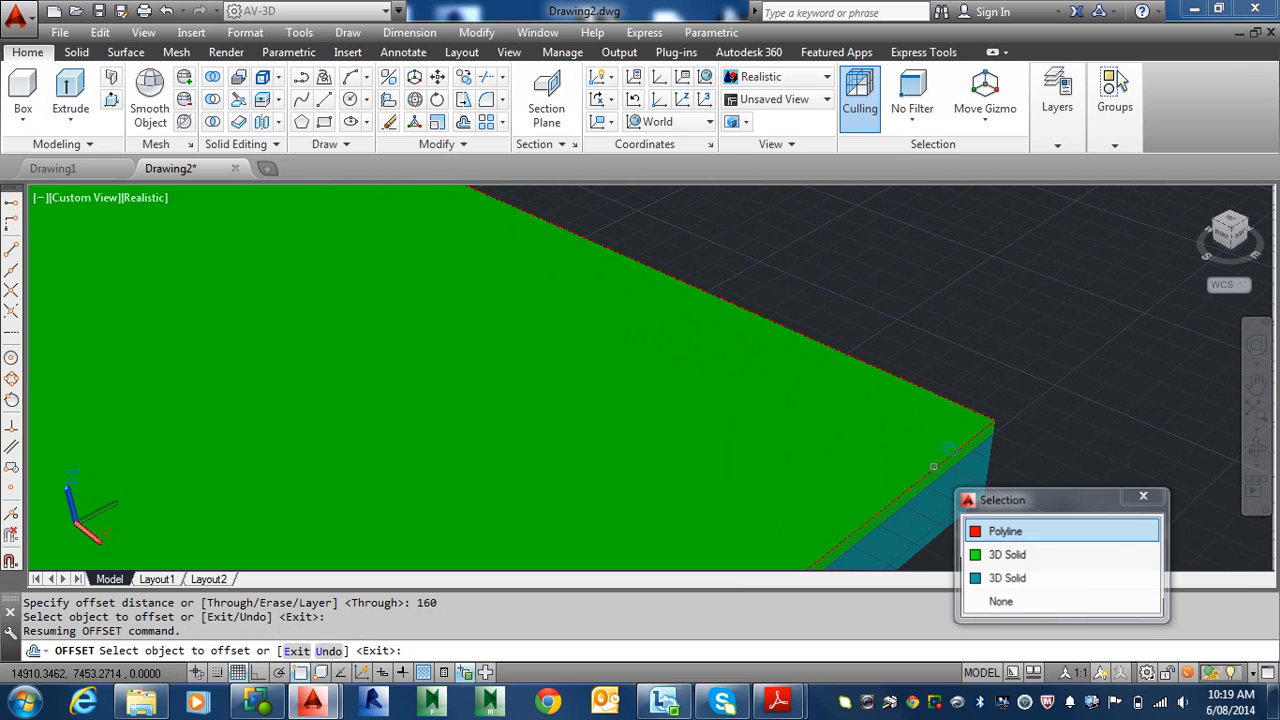
left_click(1005, 532)
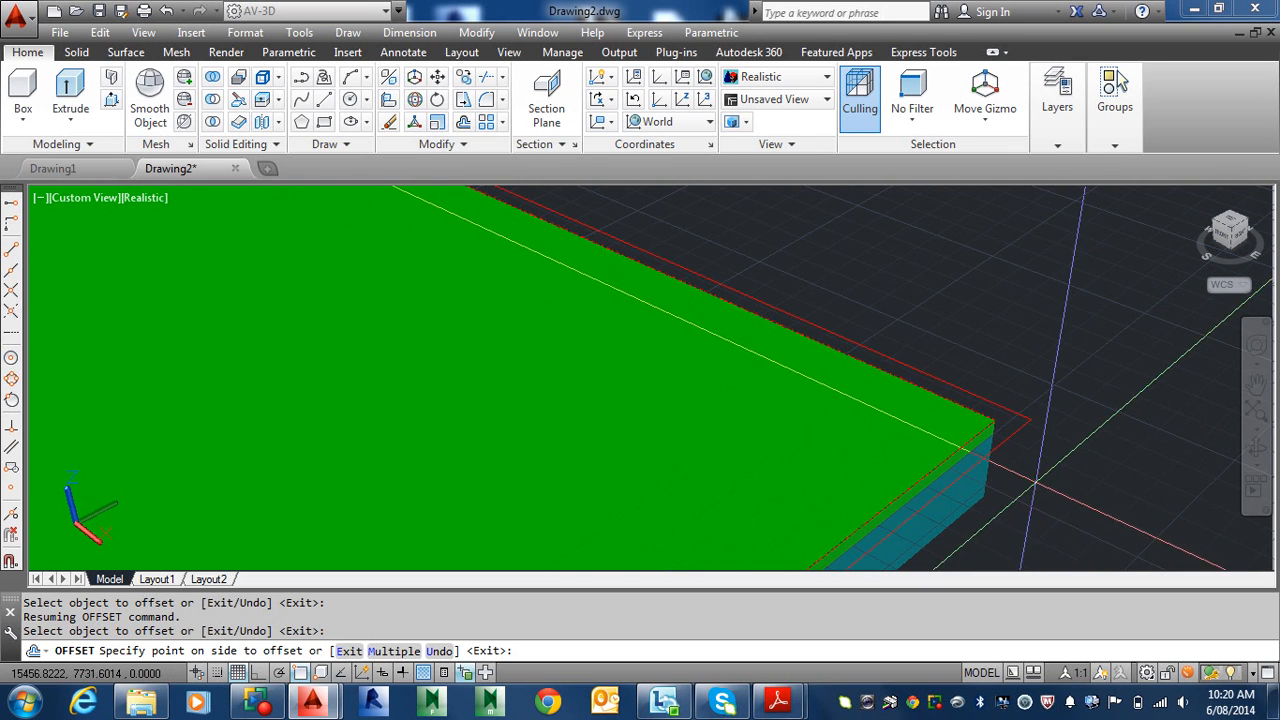
left_click(675, 437)
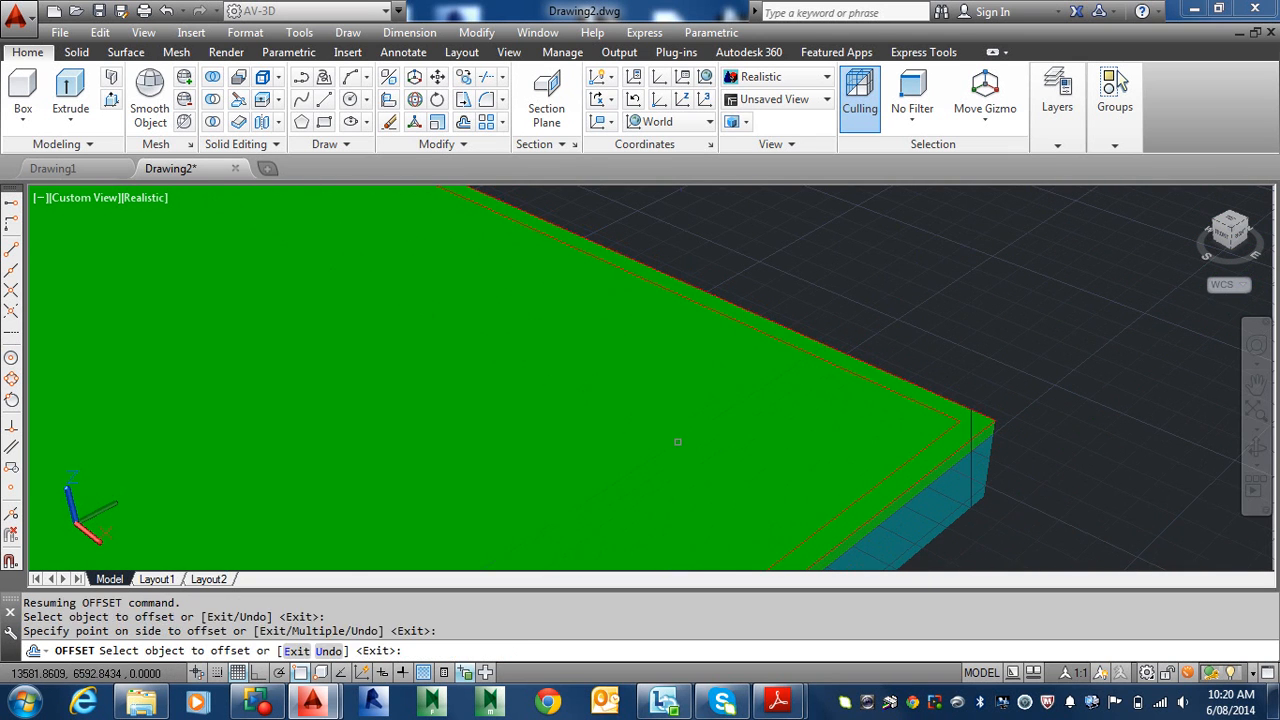
scroll(918, 486, "down", 1)
middle_click_drag(922, 472, 946, 450)
key("Escape")
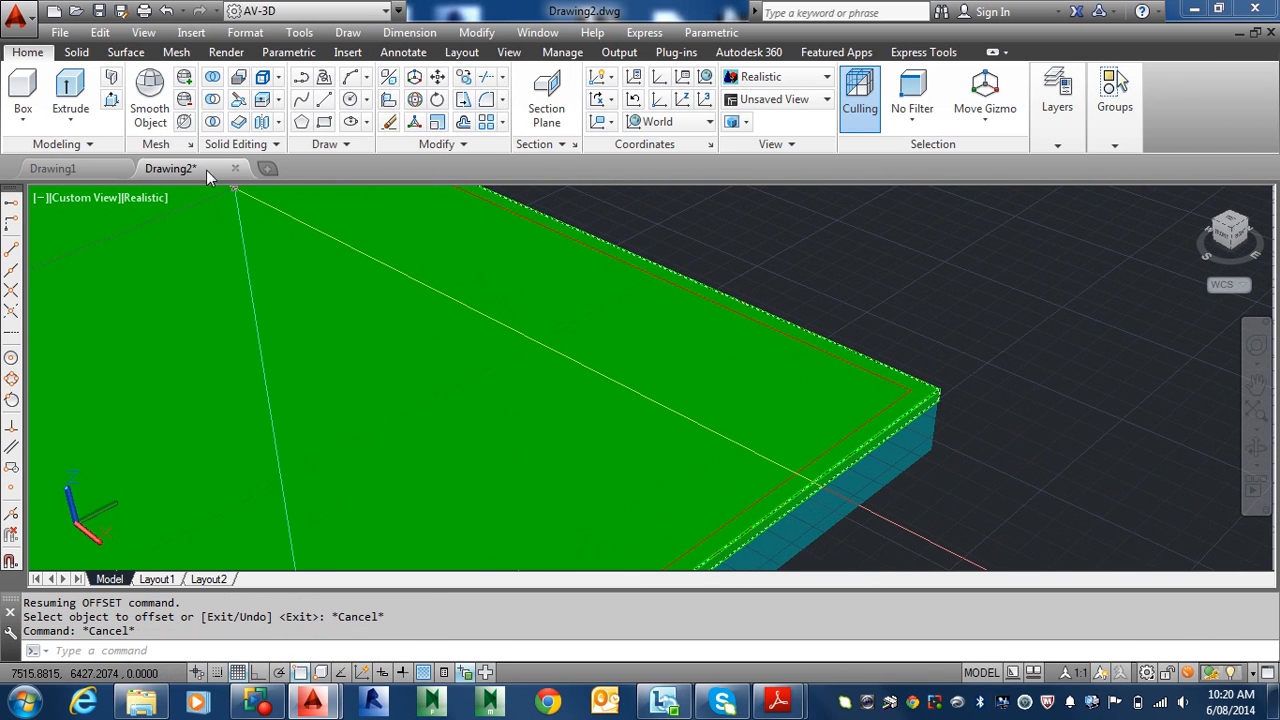
- With object snap off, presspull the perimeter strip between the two outlines by -30 to form a rebate around the slab
left_click(112, 101)
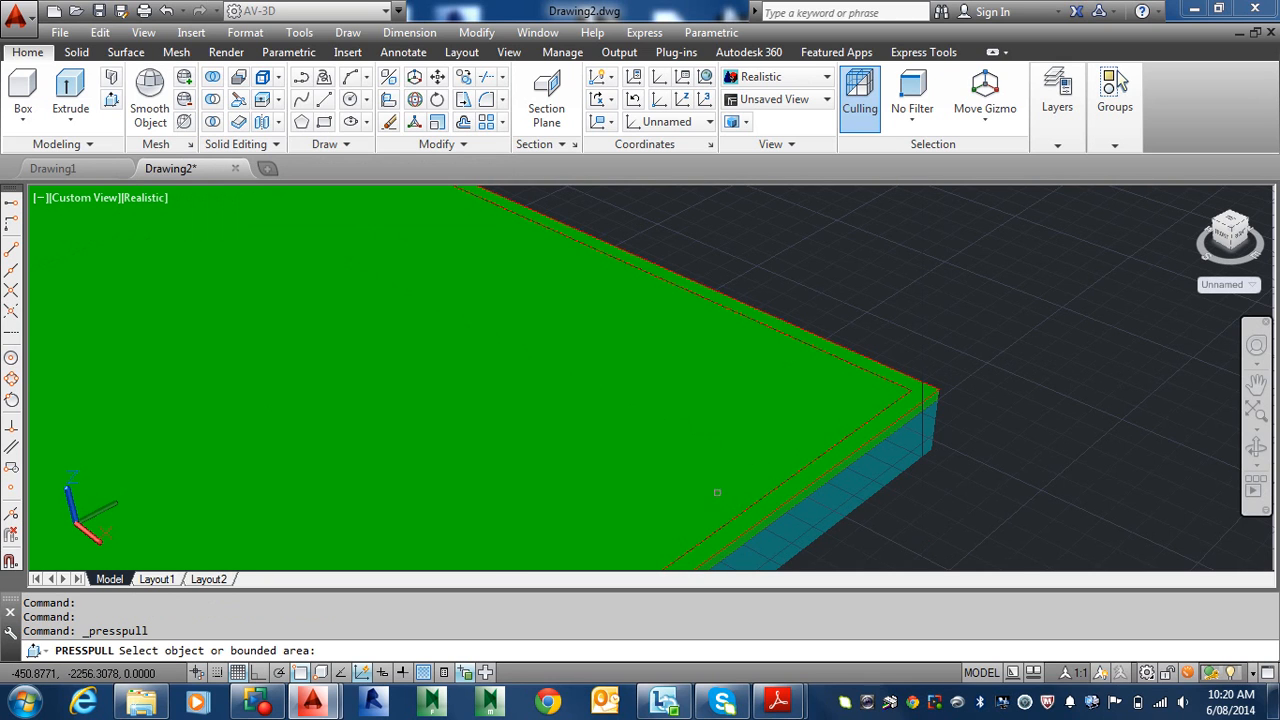
left_click(300, 673)
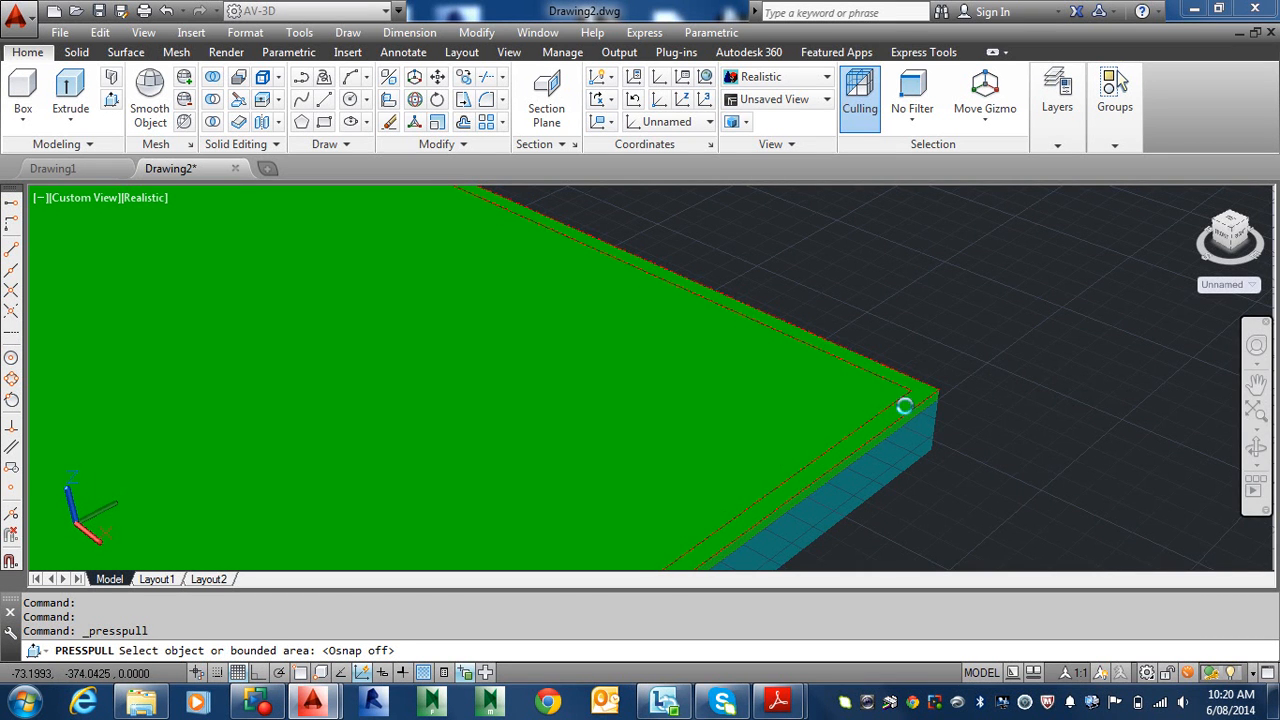
left_click(904, 406)
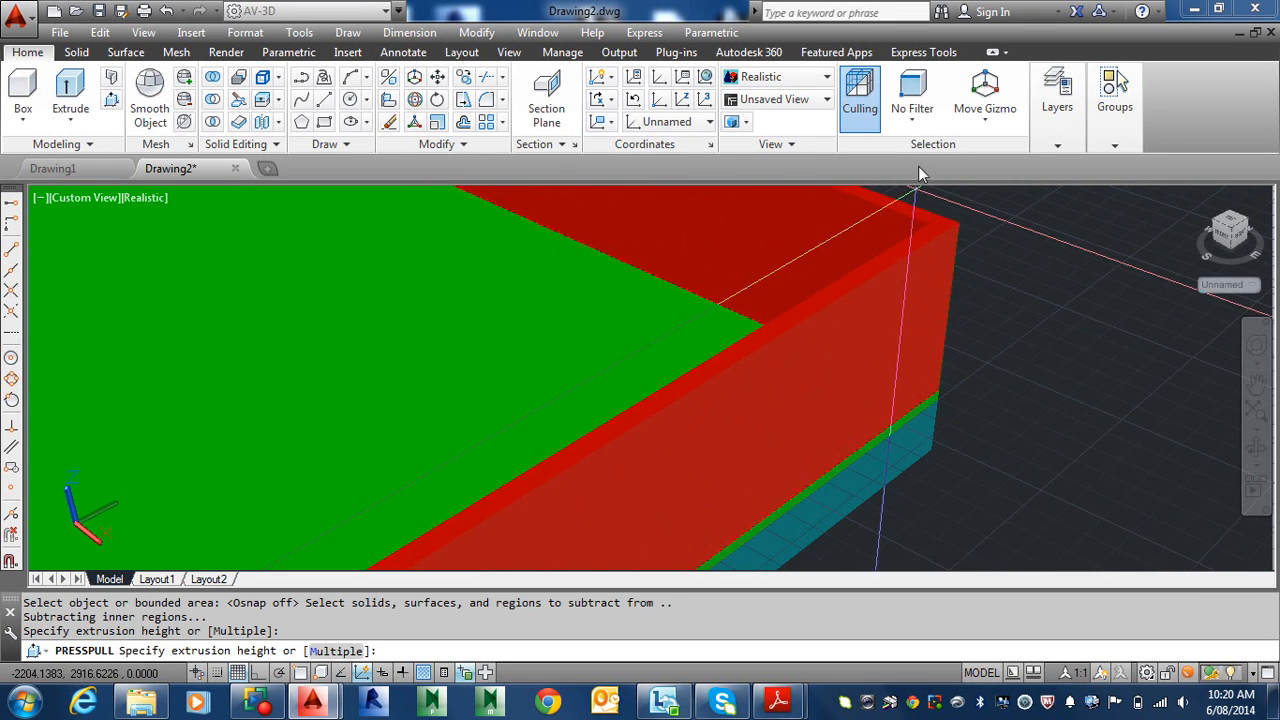
scroll(920, 175, "down", 6)
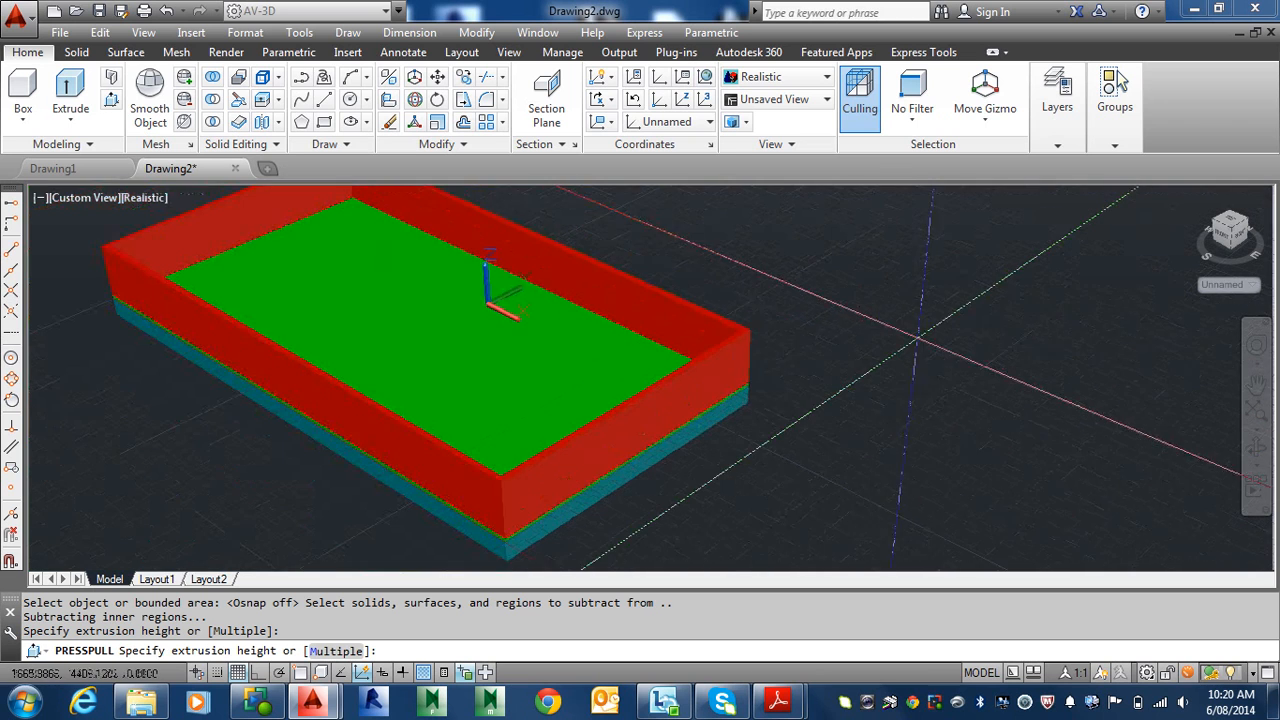
scroll(915, 340, "up", 5)
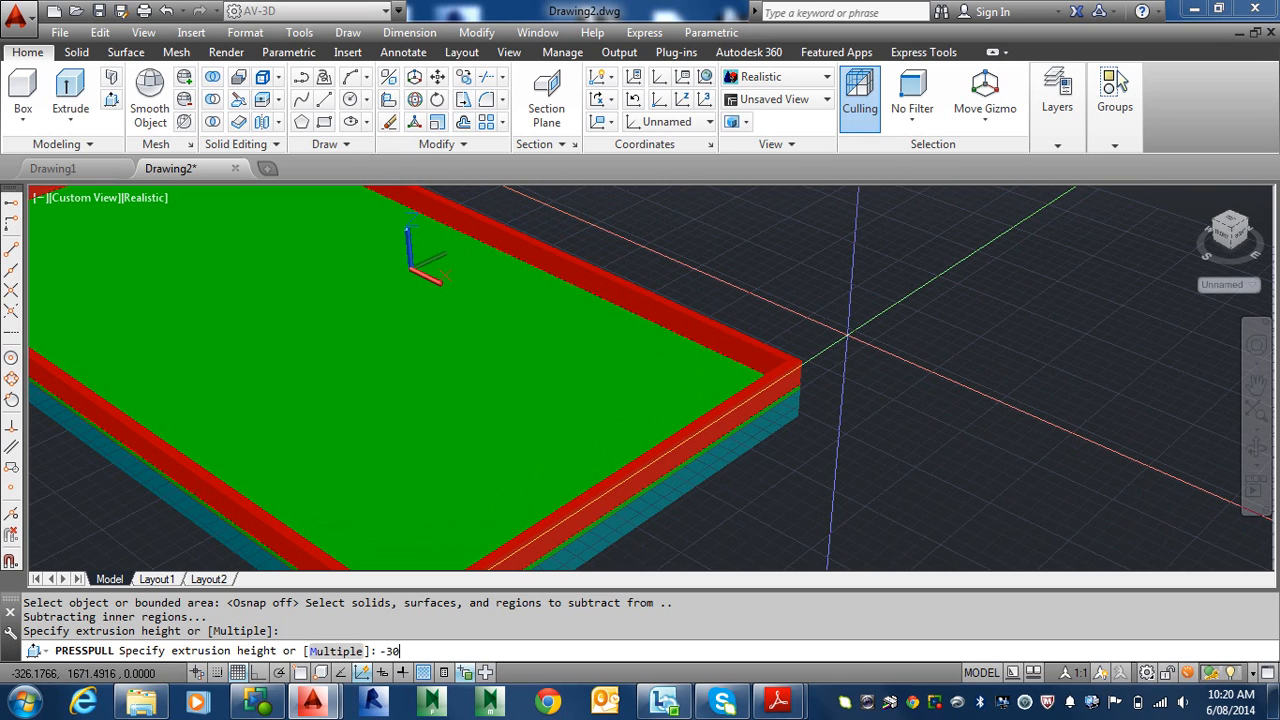
key("Return")
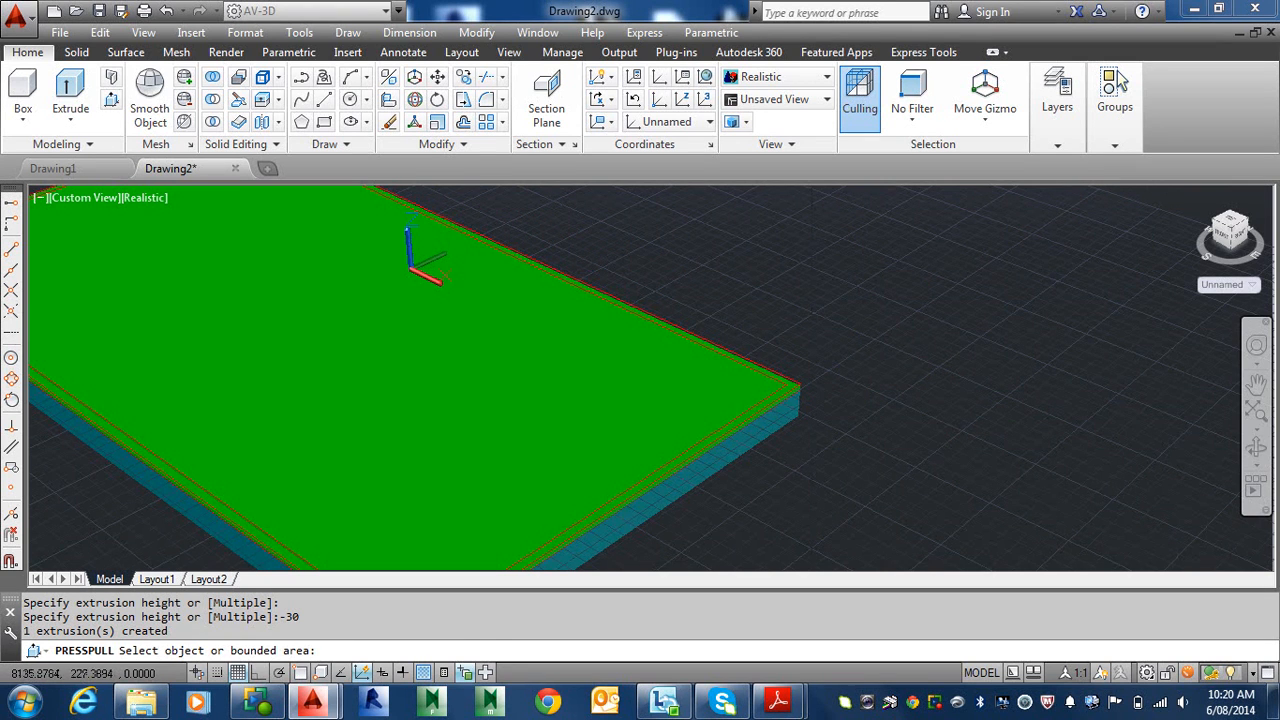
mouse_move(770, 430)
middle_mouse_down("shift")
mouse_move(792, 373)
mouse_move(783, 426)
middle_mouse_up("shift")
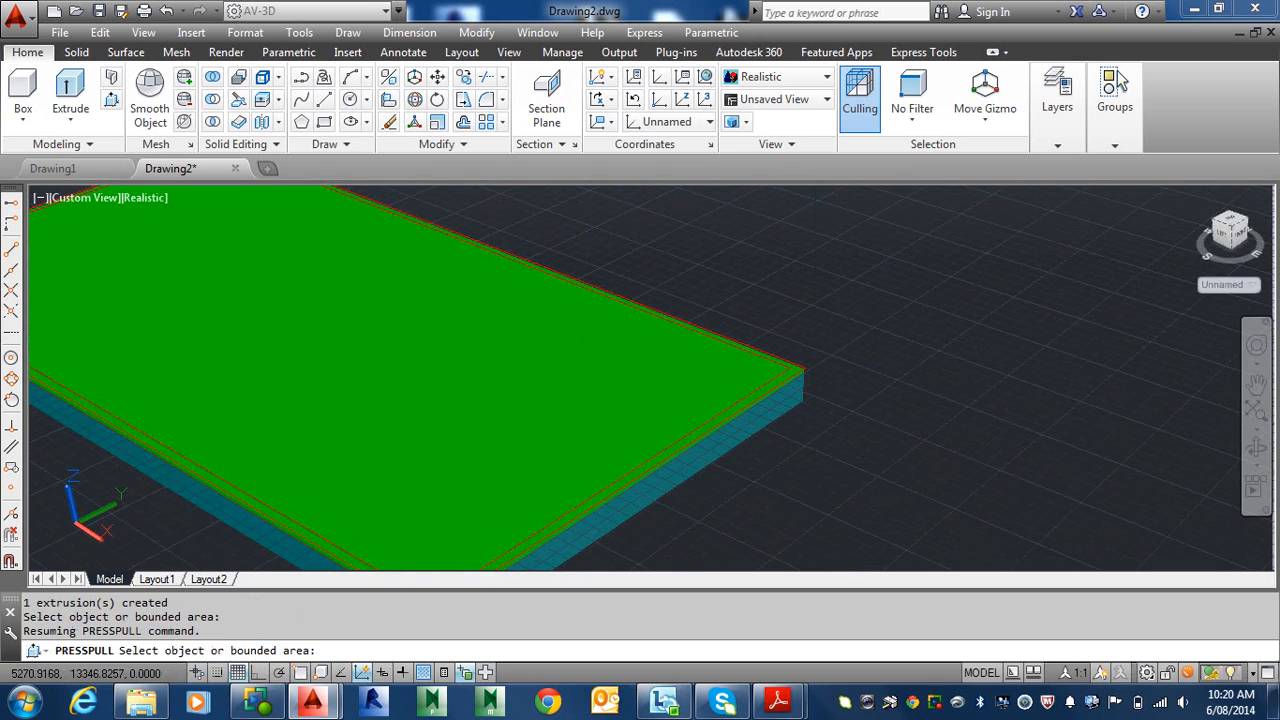
key("Return")
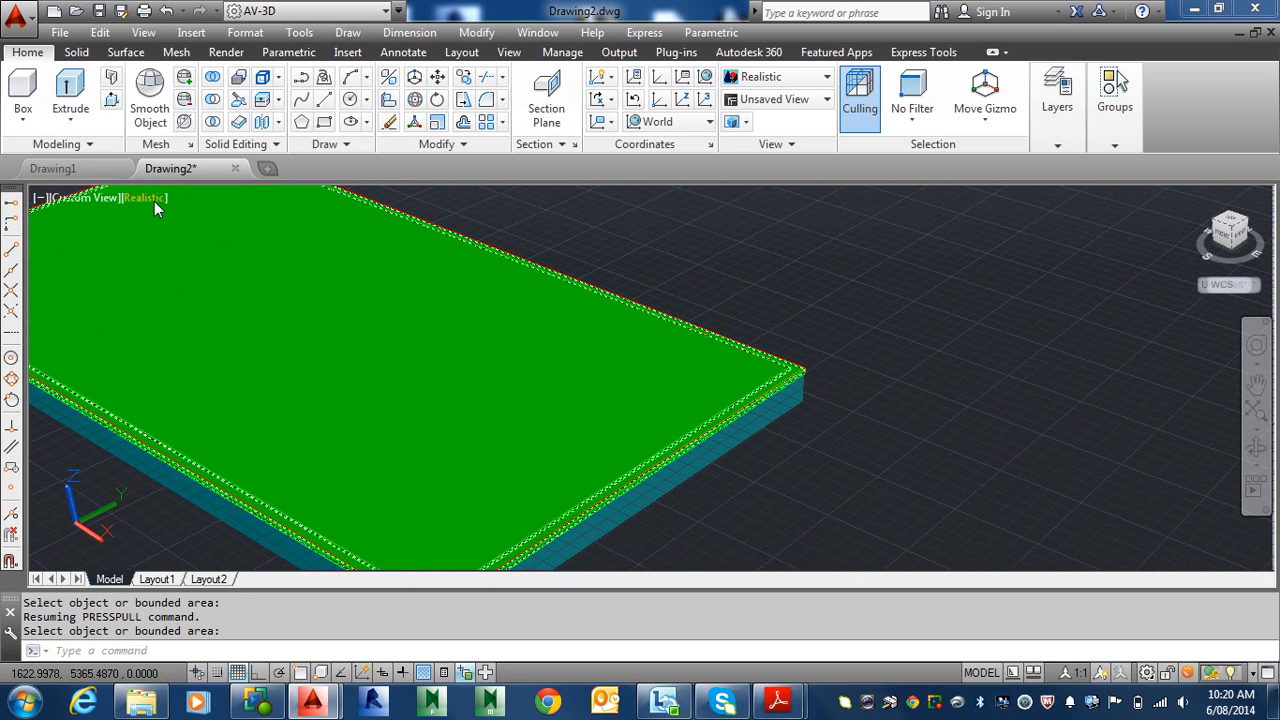
- Switch the visual style to X-Ray and examine the rebate at the slab's corner
left_click(154, 199)
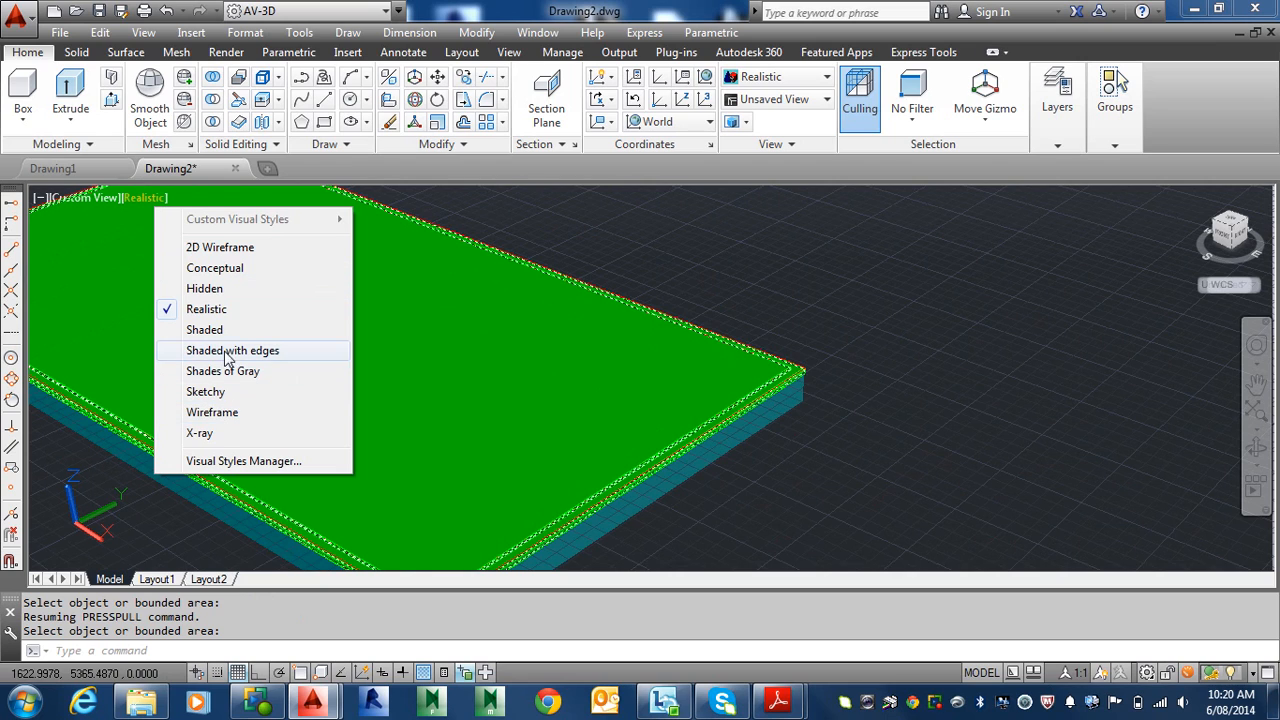
left_click(201, 433)
middle_click_drag(750, 455, 683, 449, "shift")
scroll(812, 322, "up", 3)
middle_click_drag(888, 415, 852, 468)
scroll(917, 410, "up", 4)
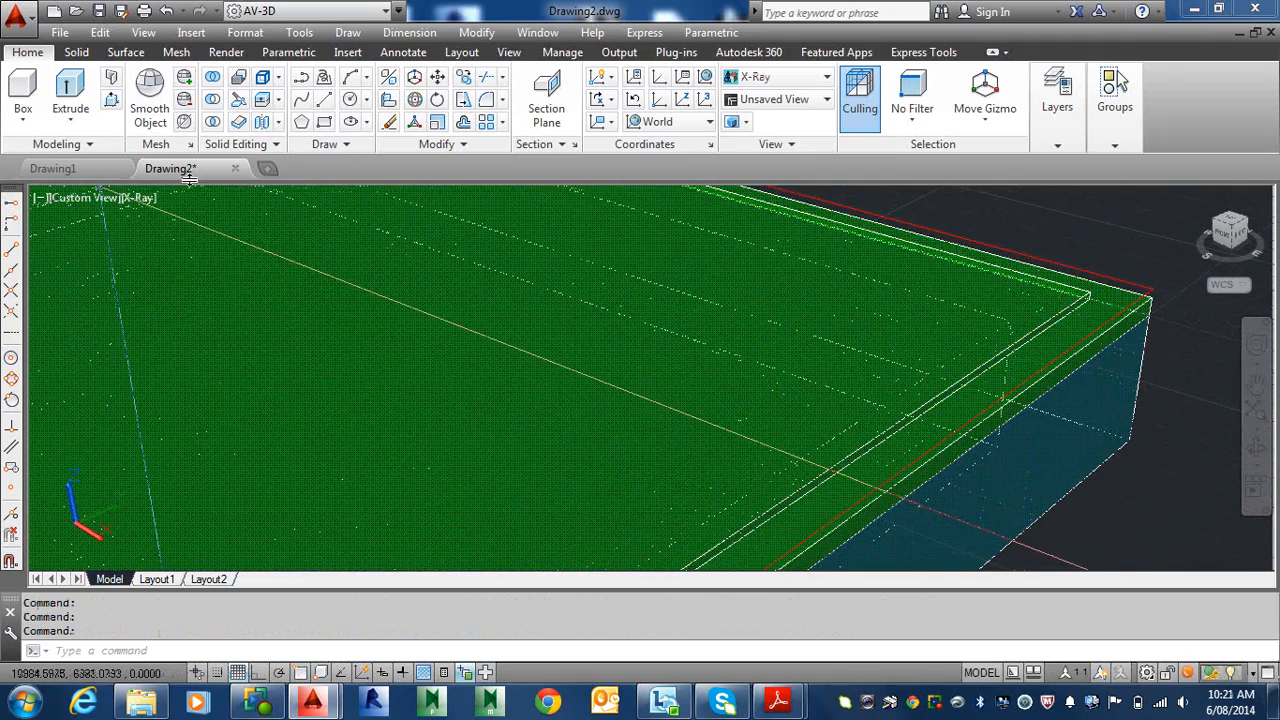
- Set the visual style to Shaded with edges and focus on the slab's rebated corner
left_click(157, 199)
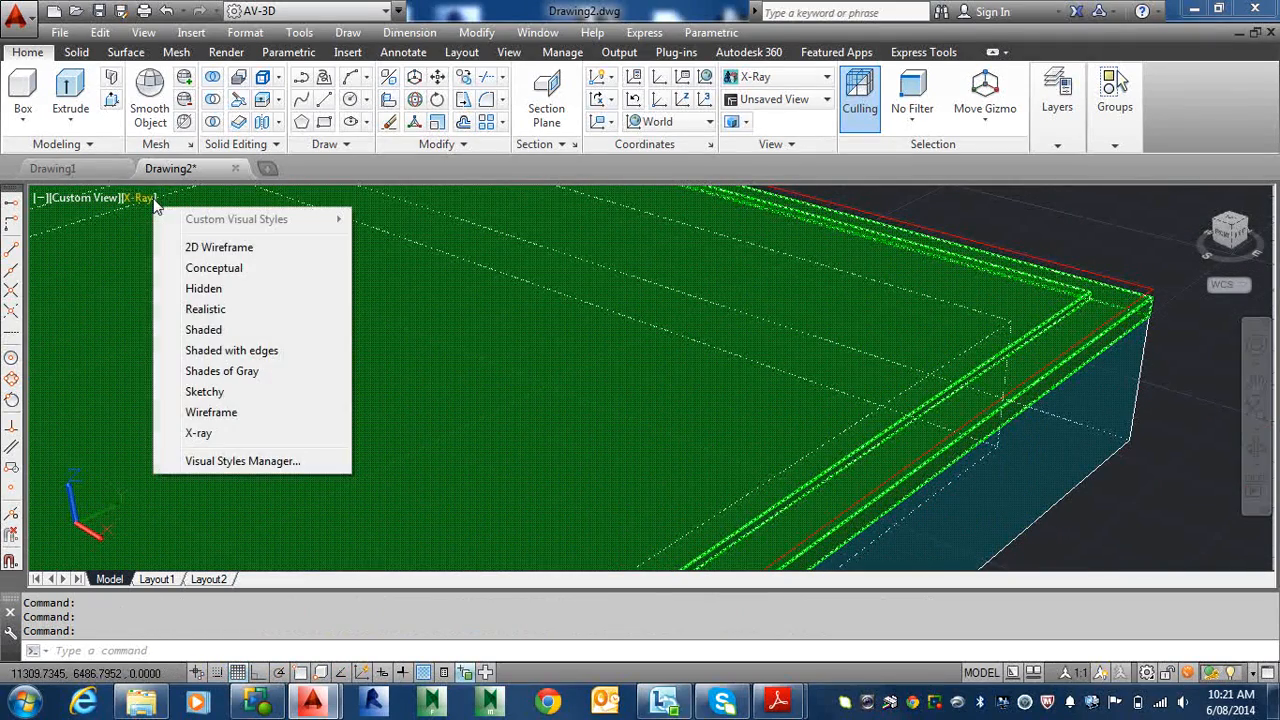
left_click(224, 352)
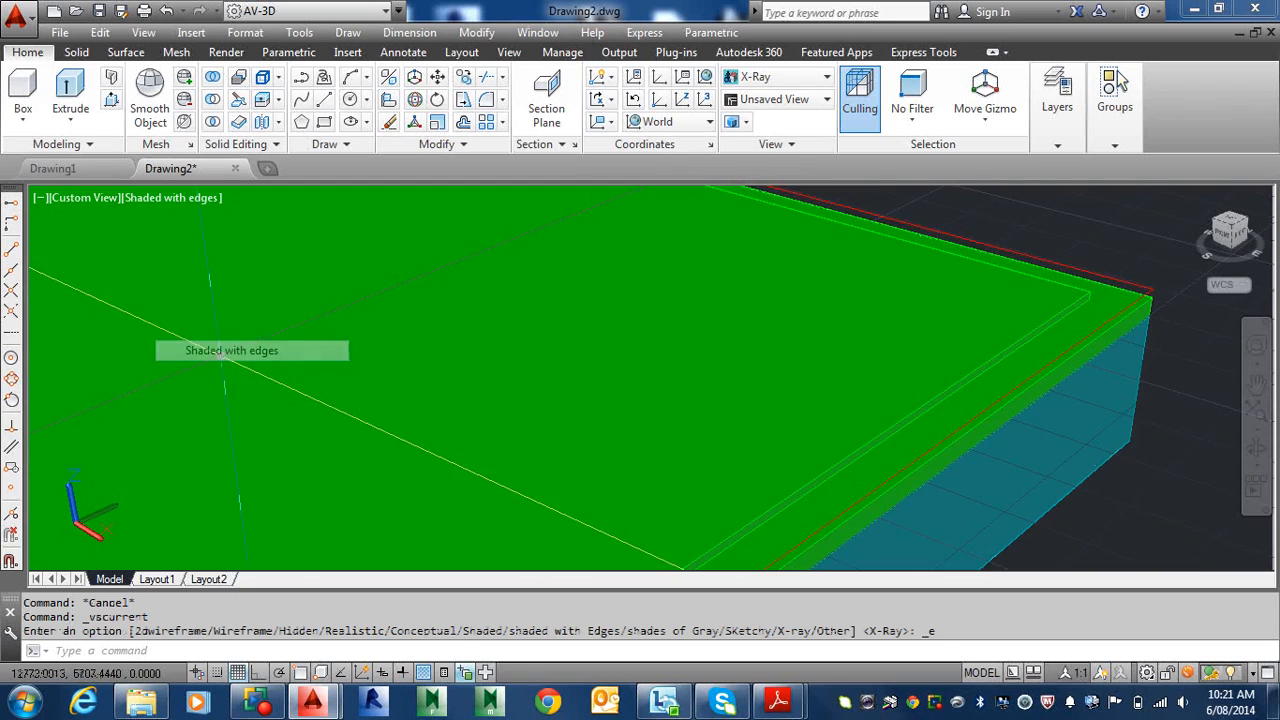
scroll(866, 389, "up", 5)
middle_click_drag(692, 456, 752, 311)
scroll(500, 427, "down", 4)
scroll(500, 427, "up", 3)
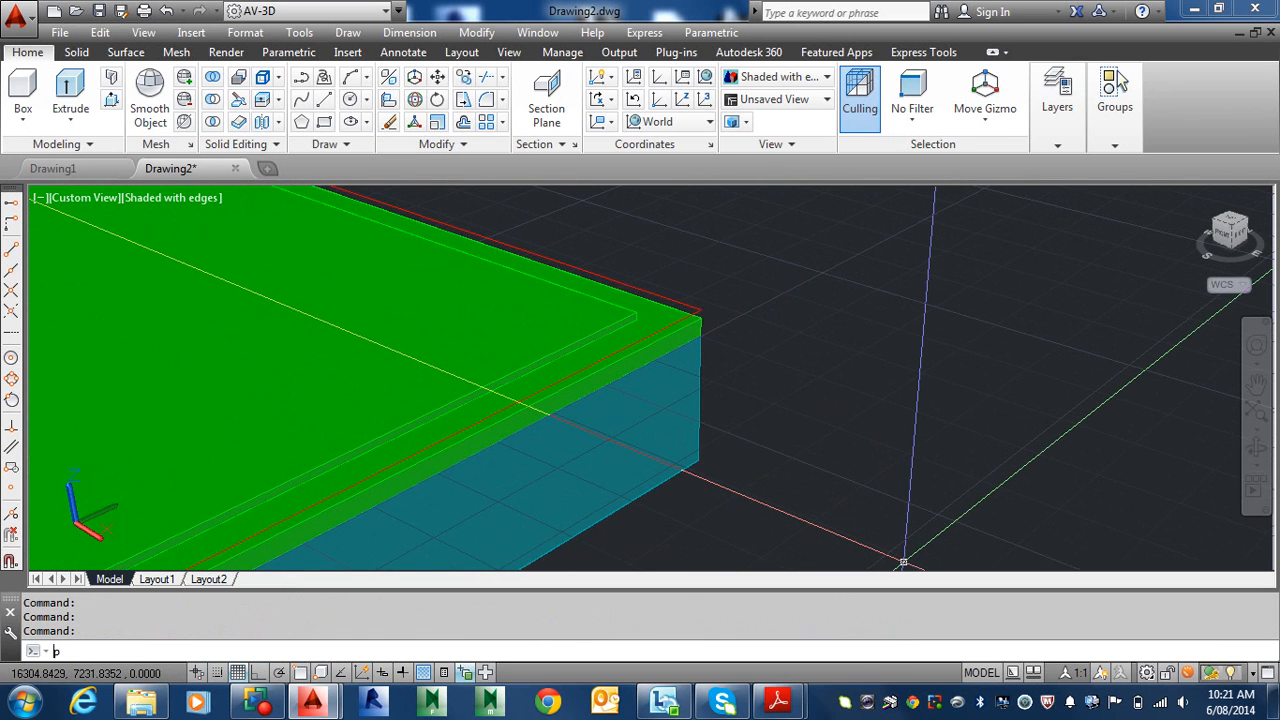
- Set the PERSPECTIVE variable to 0 and examine the rebate at the slab's corner in parallel projection
type("s")
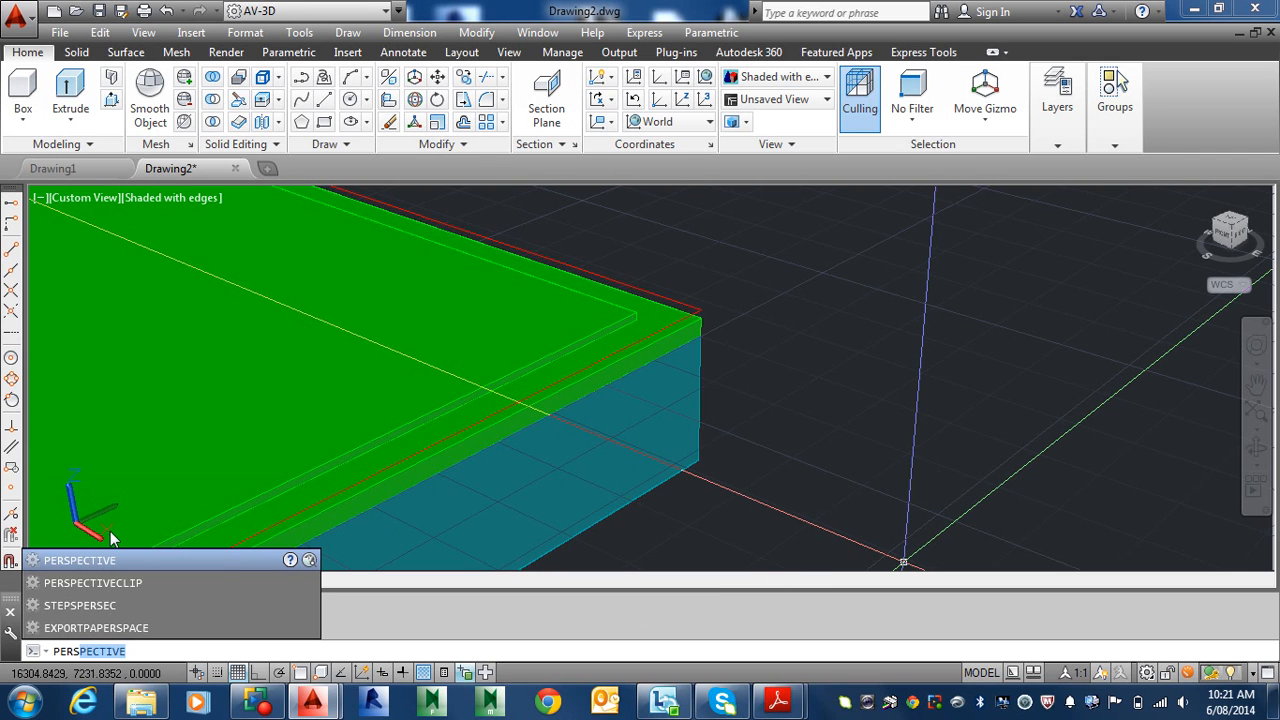
left_click(103, 565)
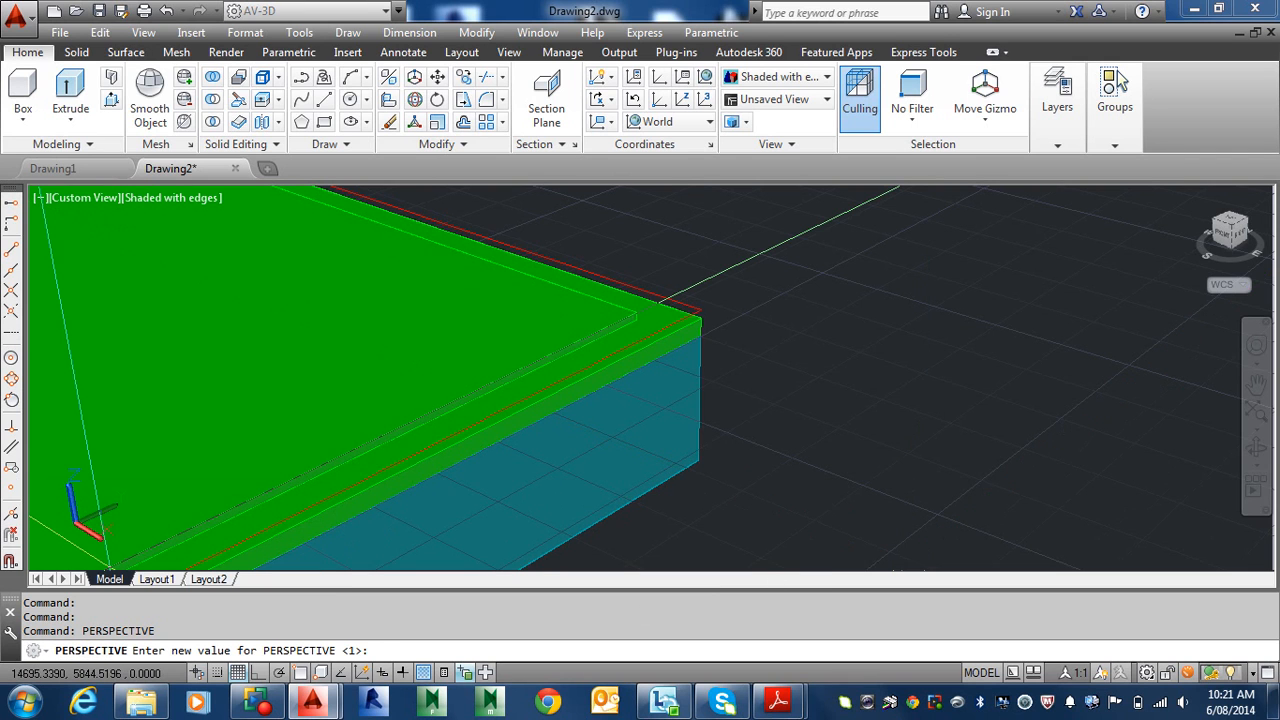
type("0")
key("Return")
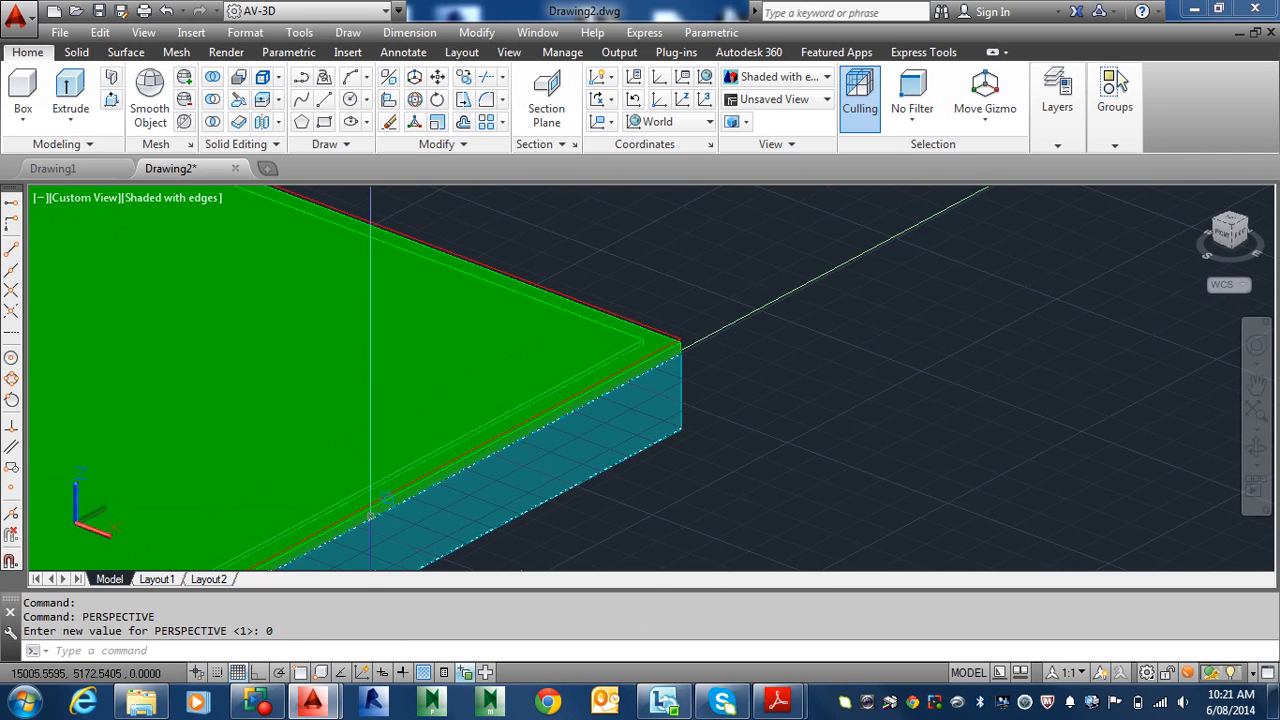
middle_click_drag(369, 520, 747, 343)
scroll(795, 340, "up", 5)
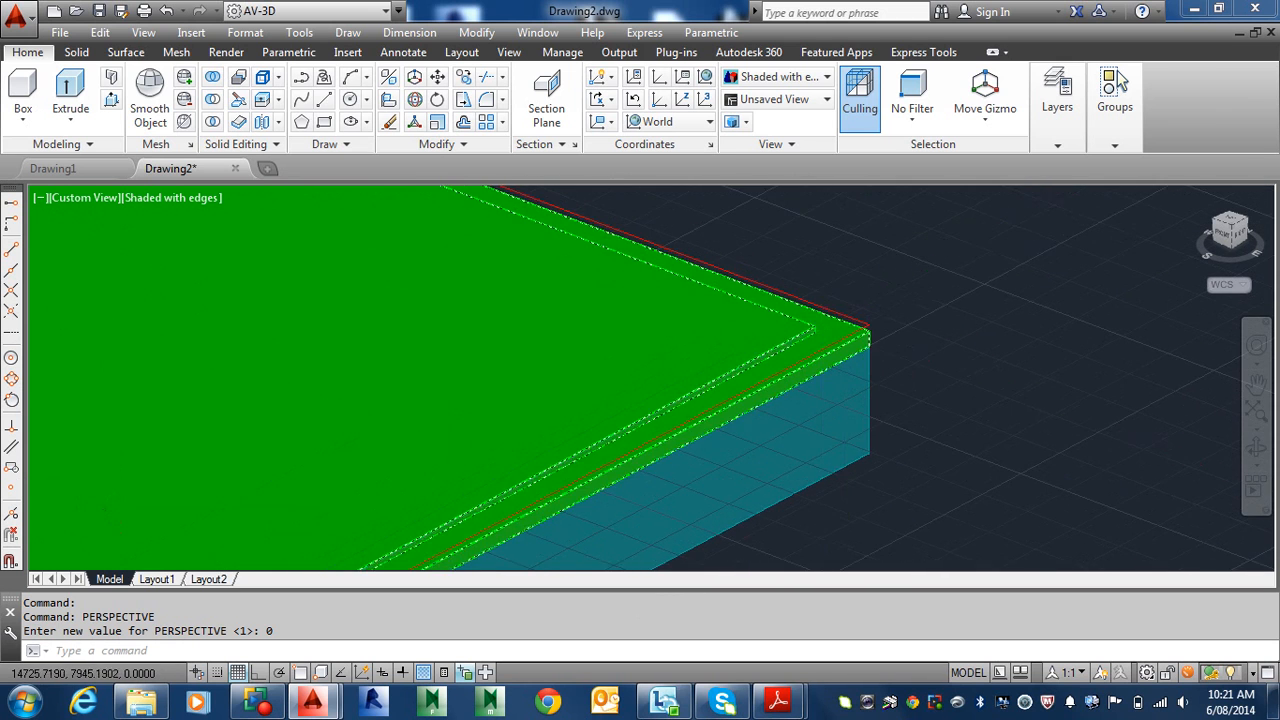
scroll(760, 345, "up", 2)
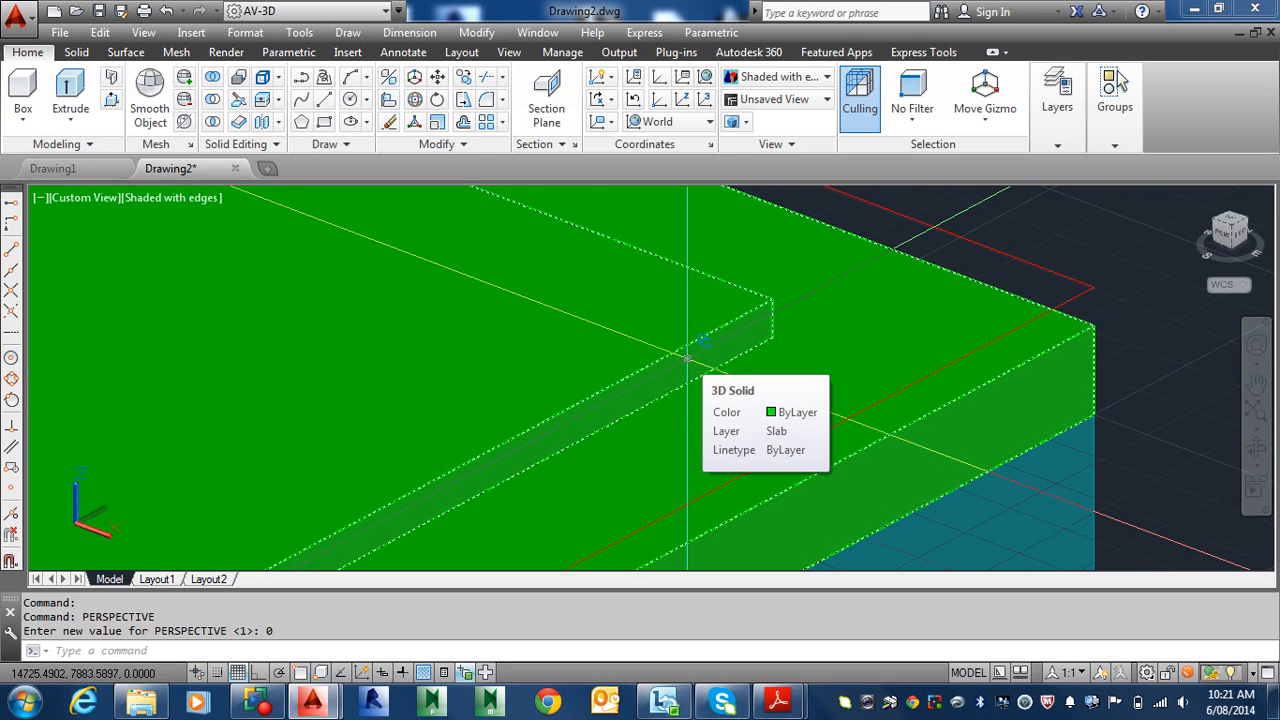
- Delete the outer and inner outline polylines from the slab, keeping the rebated solid
left_click(1093, 285)
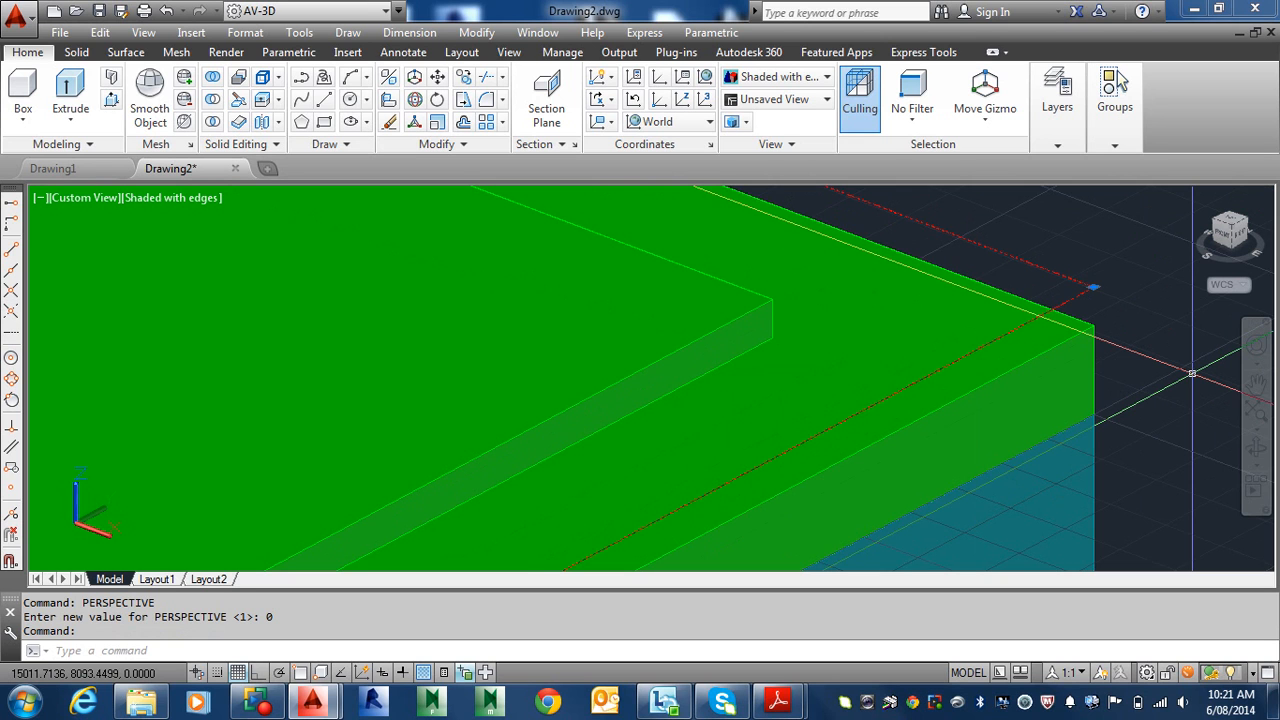
key("Delete")
scroll(848, 425, "down", 2)
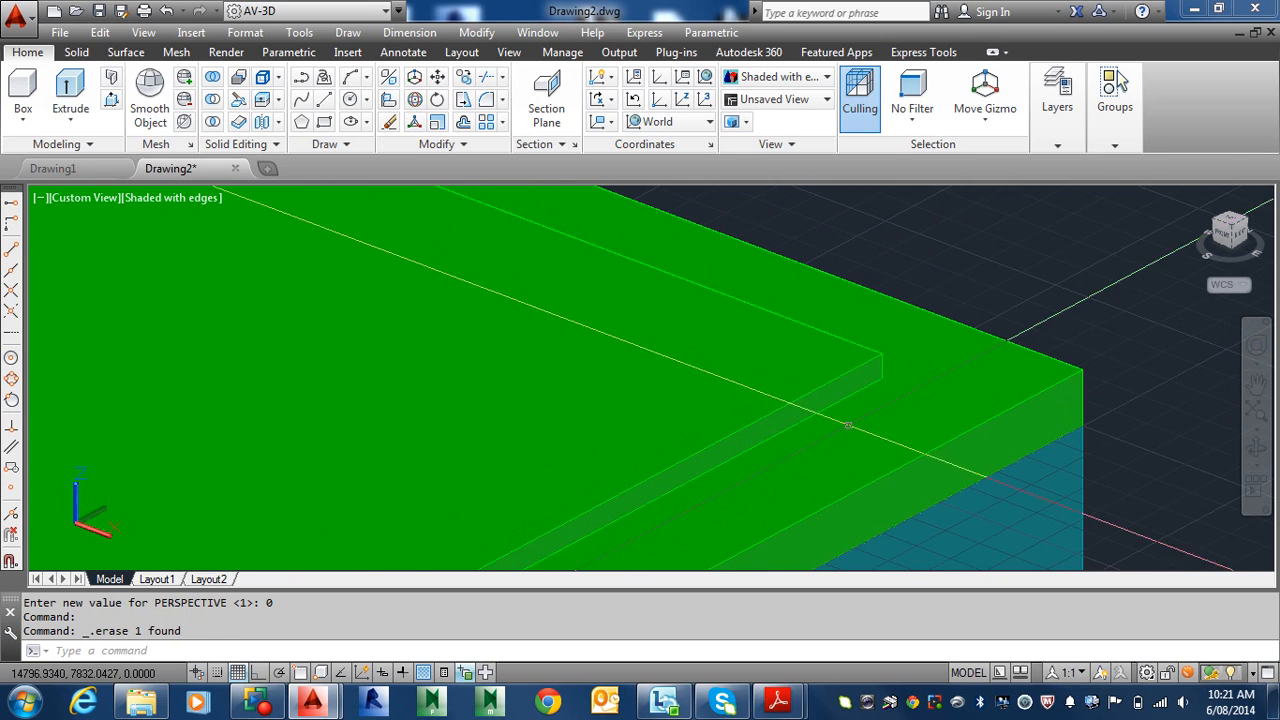
left_click(769, 412)
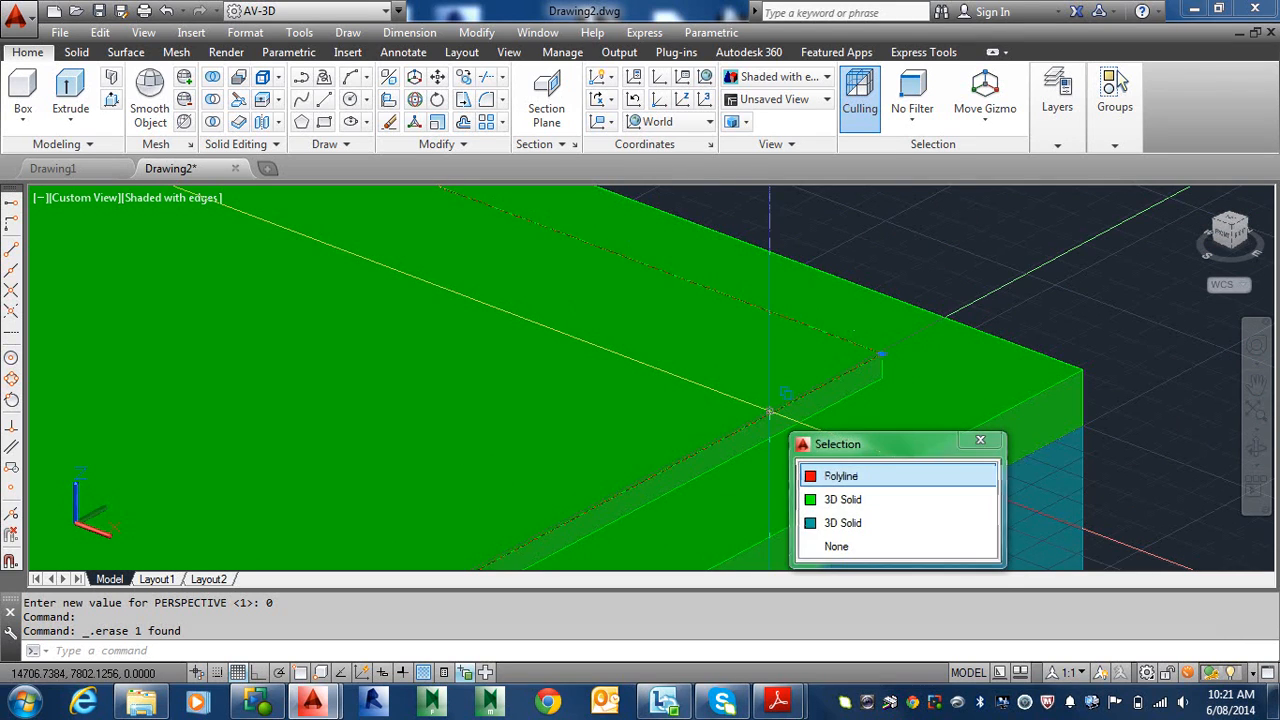
left_click(847, 482)
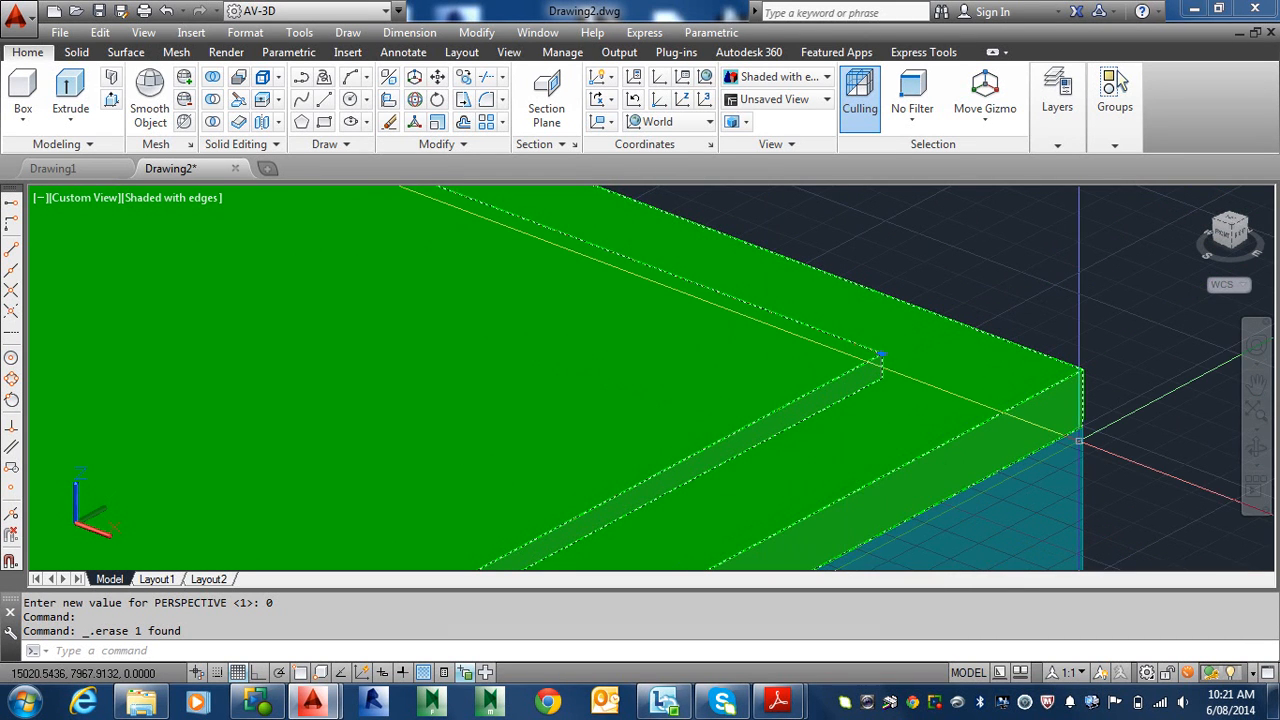
key("Delete")
scroll(1078, 440, "down", 6)
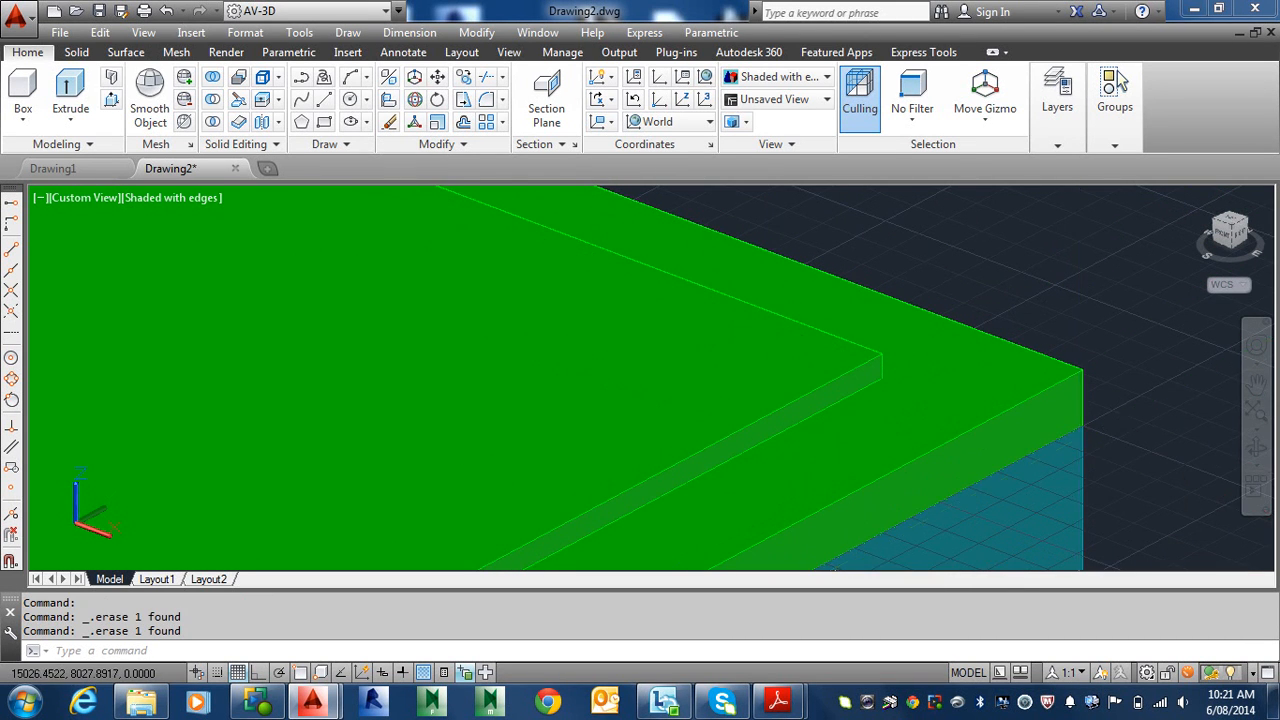
middle_click_drag(737, 474, 874, 450)
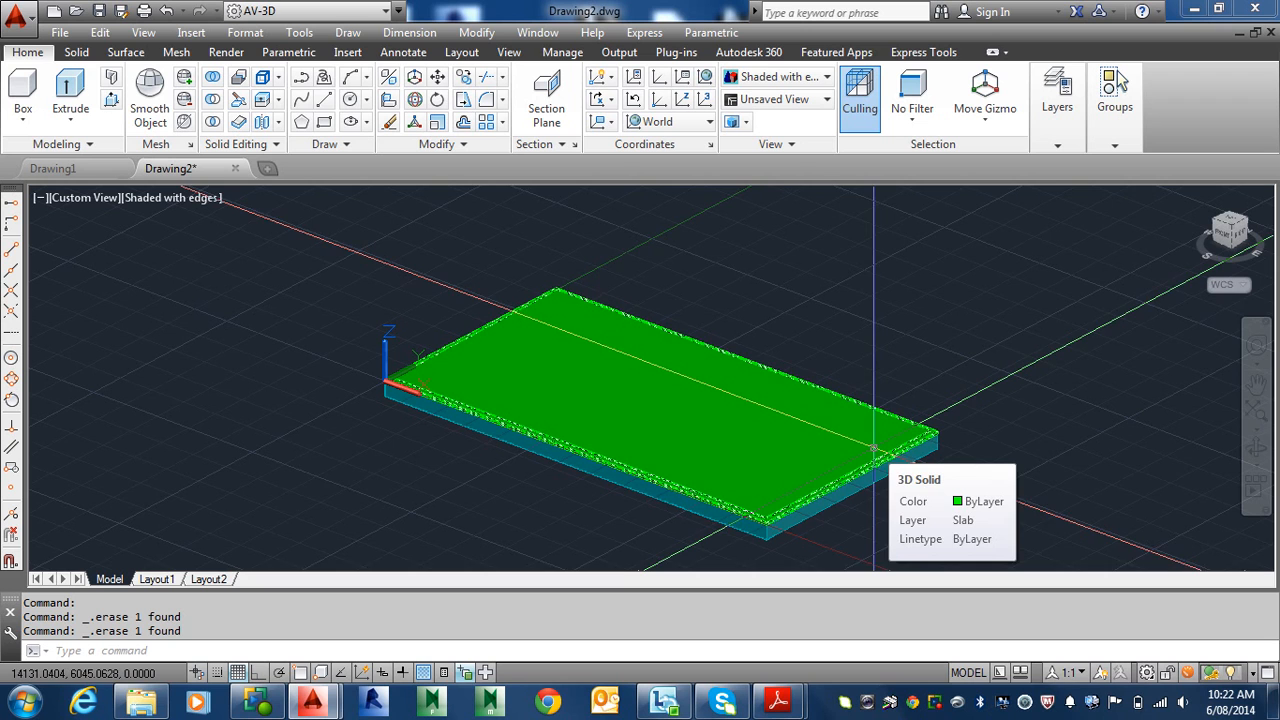
middle_click_drag(824, 449, 802, 410)
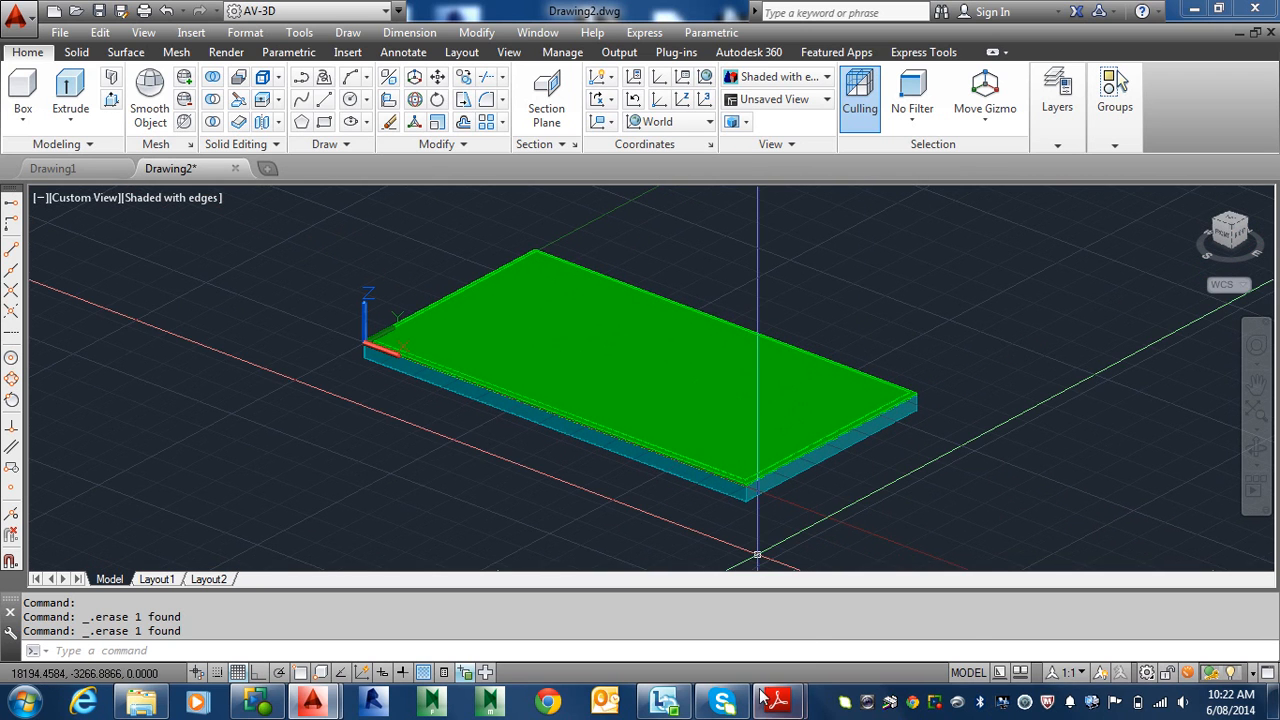
- Switch to Adobe Reader to check the layout in Slab Example File.pdf, and return to the AutoCAD drawing
mouse_move(769, 706)
left_click(867, 628)
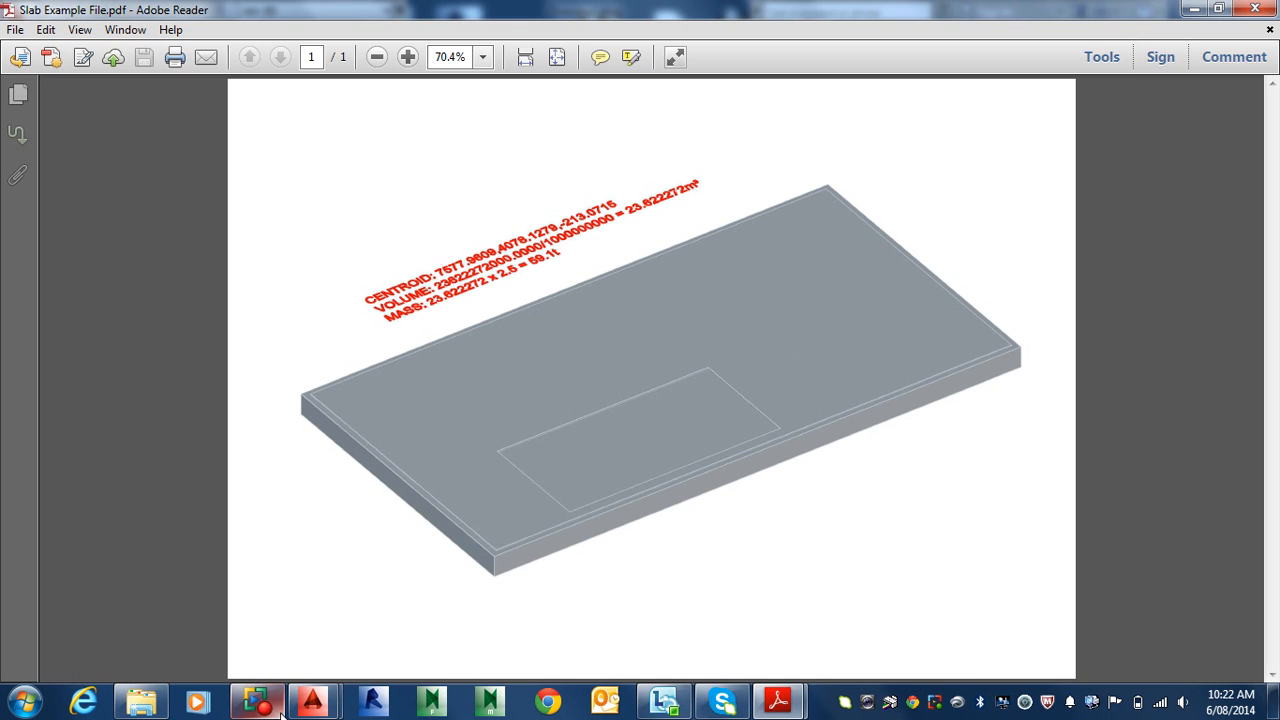
mouse_move(312, 700)
left_click(486, 636)
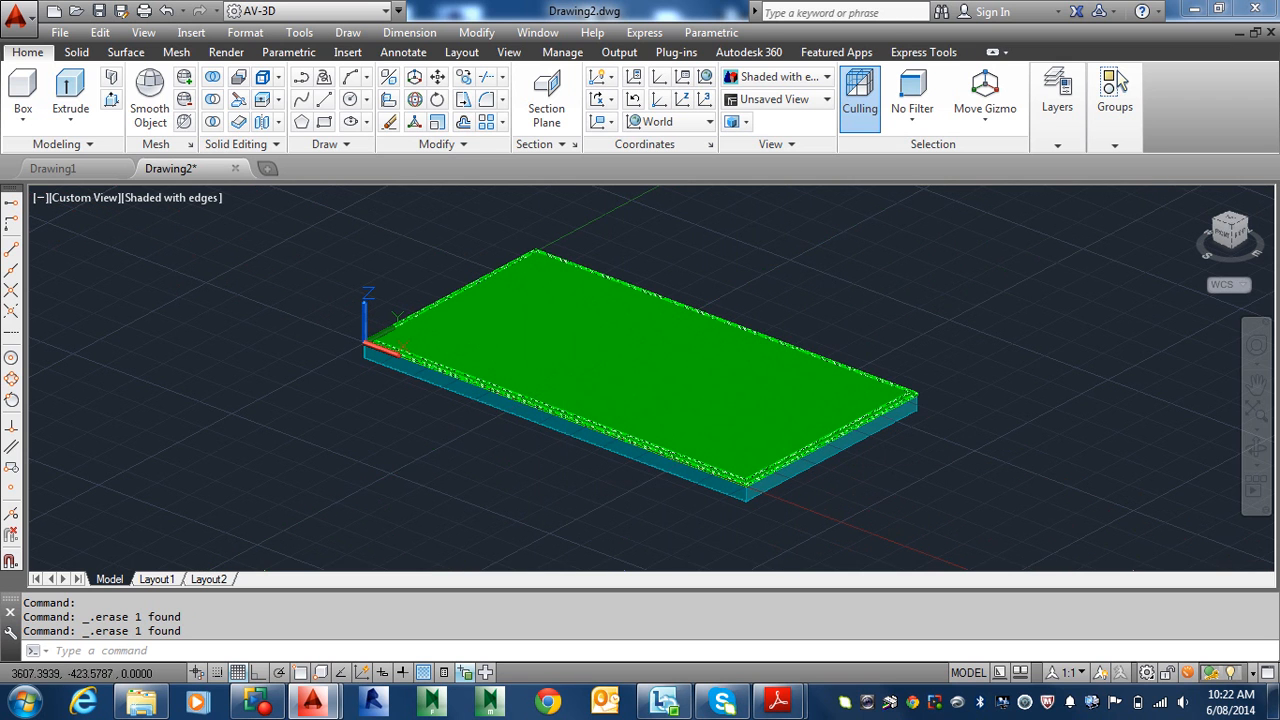
scroll(365, 348, "up", 3)
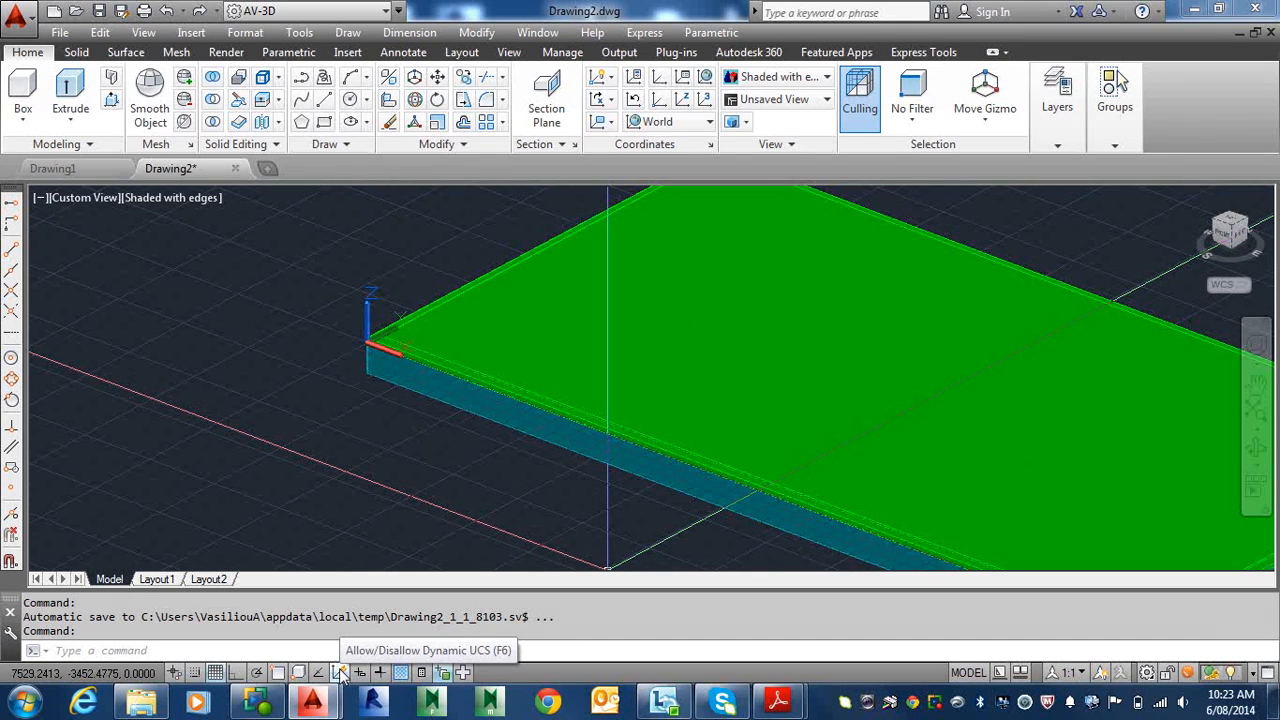
left_click(340, 673)
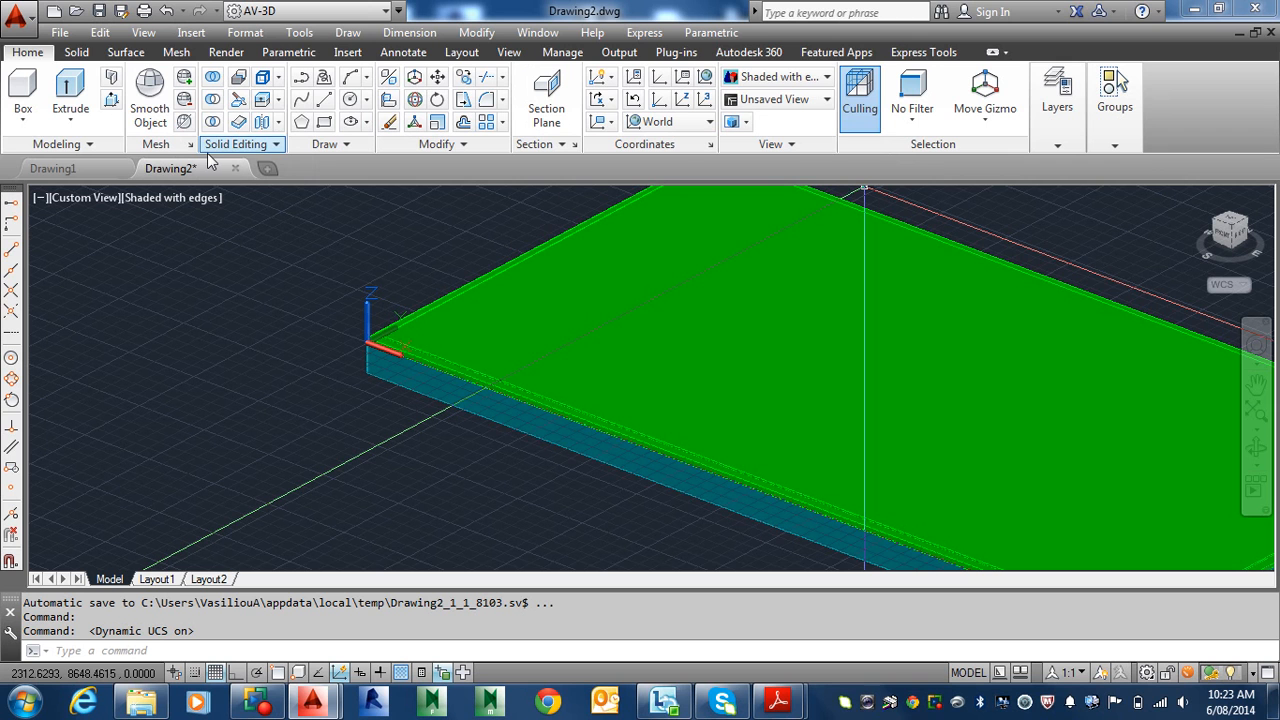
left_click(323, 122)
scroll(871, 251, "down", 5)
scroll(771, 330, "up", 3)
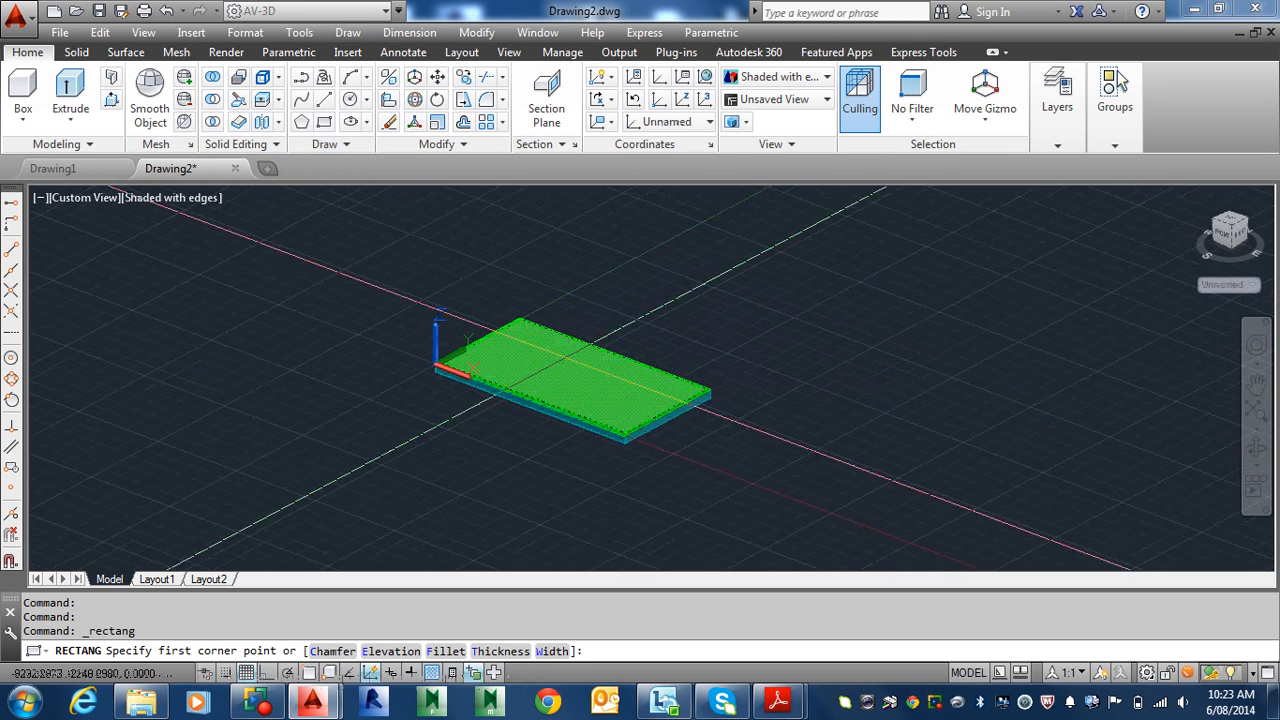
scroll(616, 400, "up", 3)
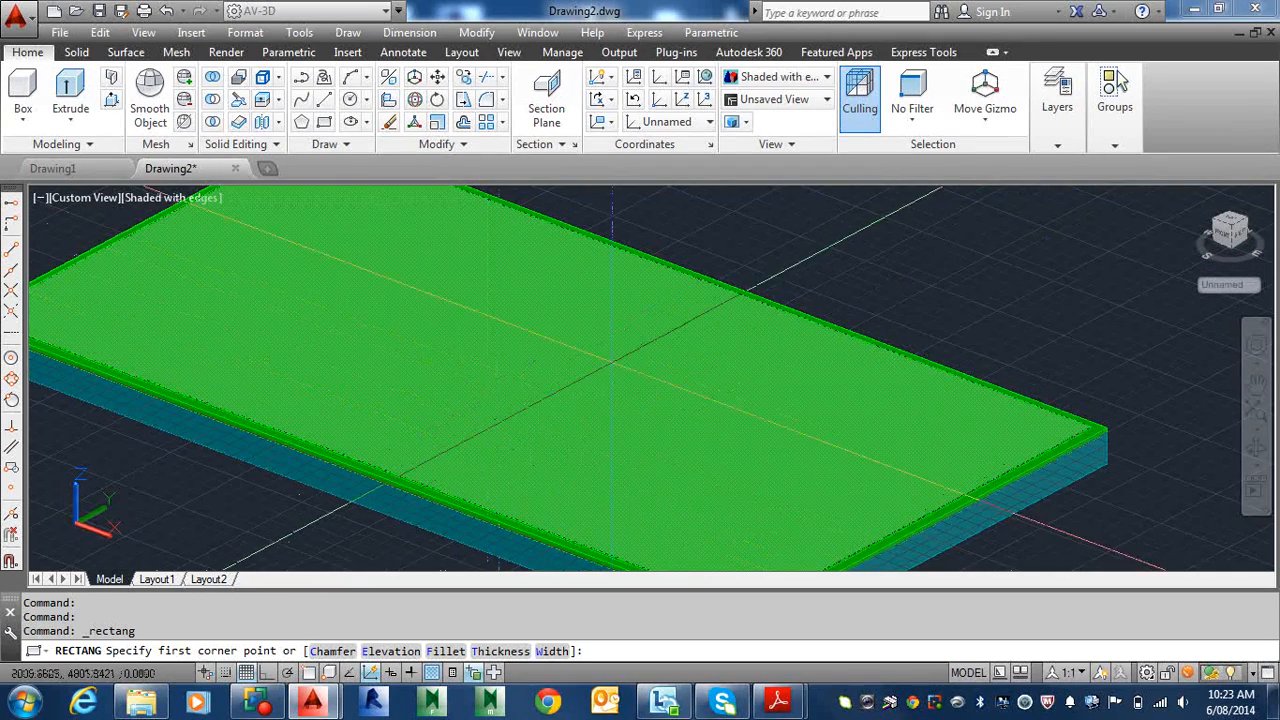
left_click(534, 379)
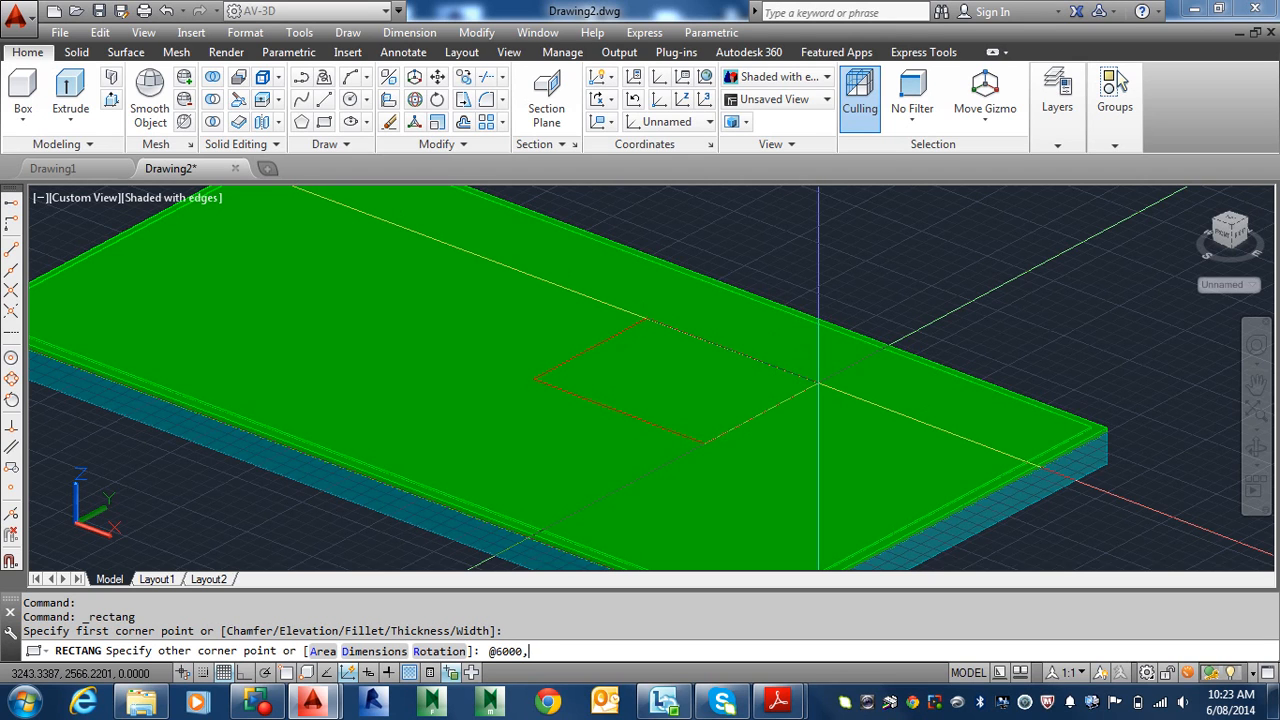
type("000")
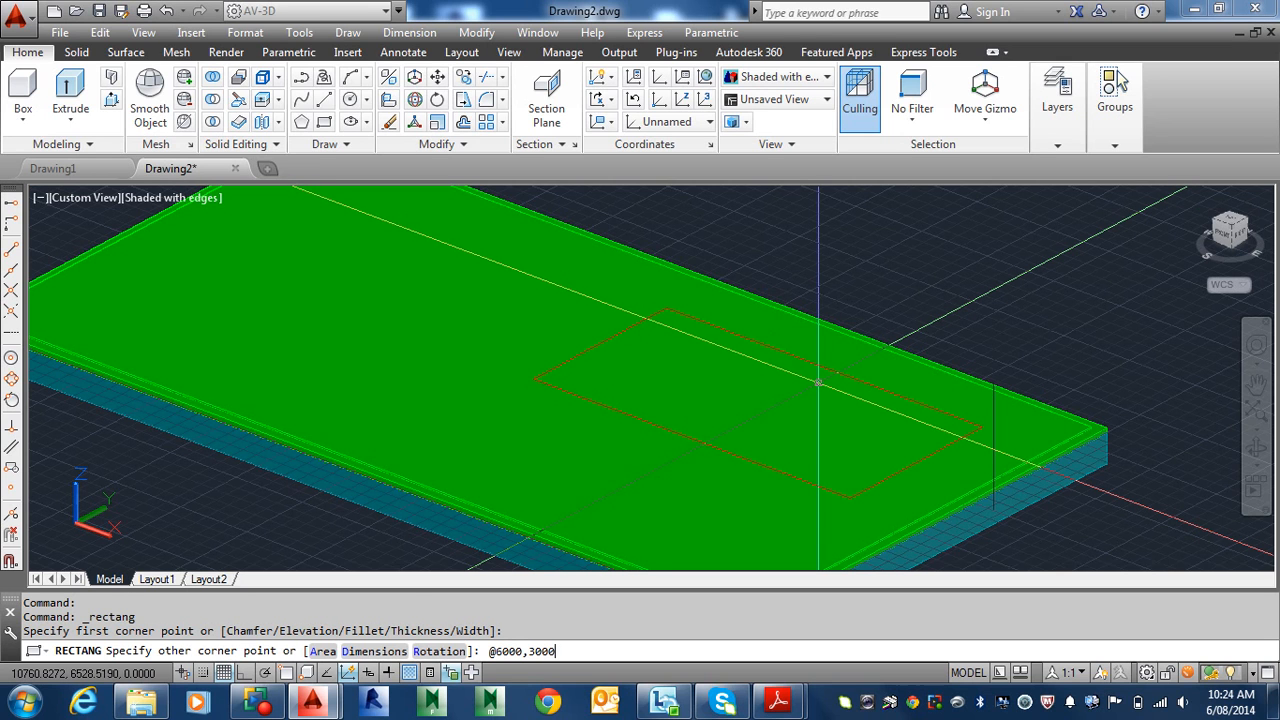
key("Return")
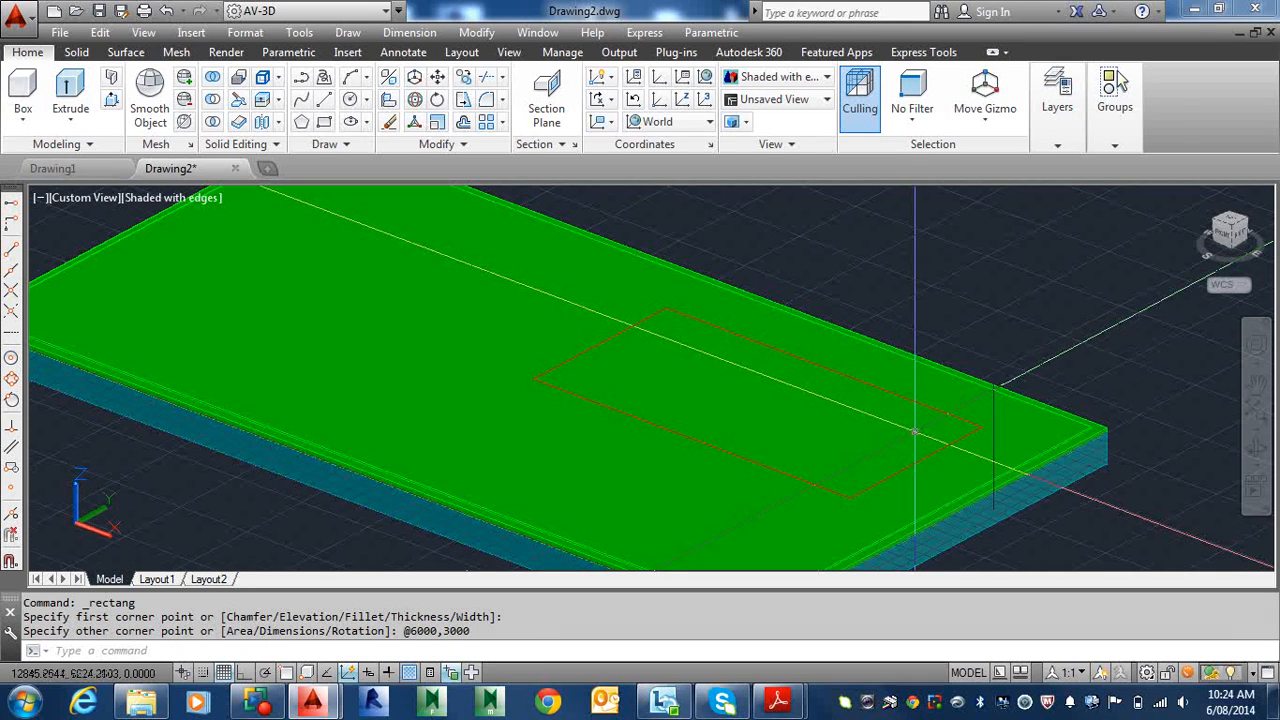
- Move the rectangle polyline across the slab's top face, closer to the slab's rear long edge
type("m")
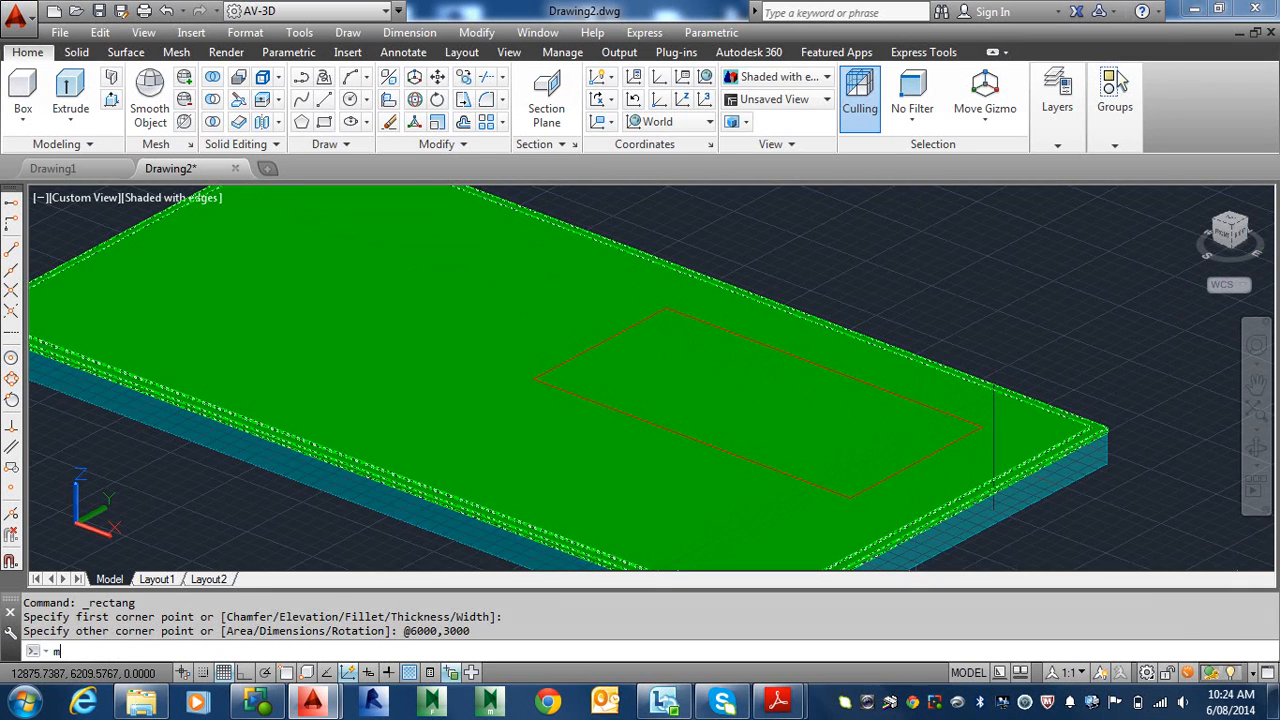
key("Return")
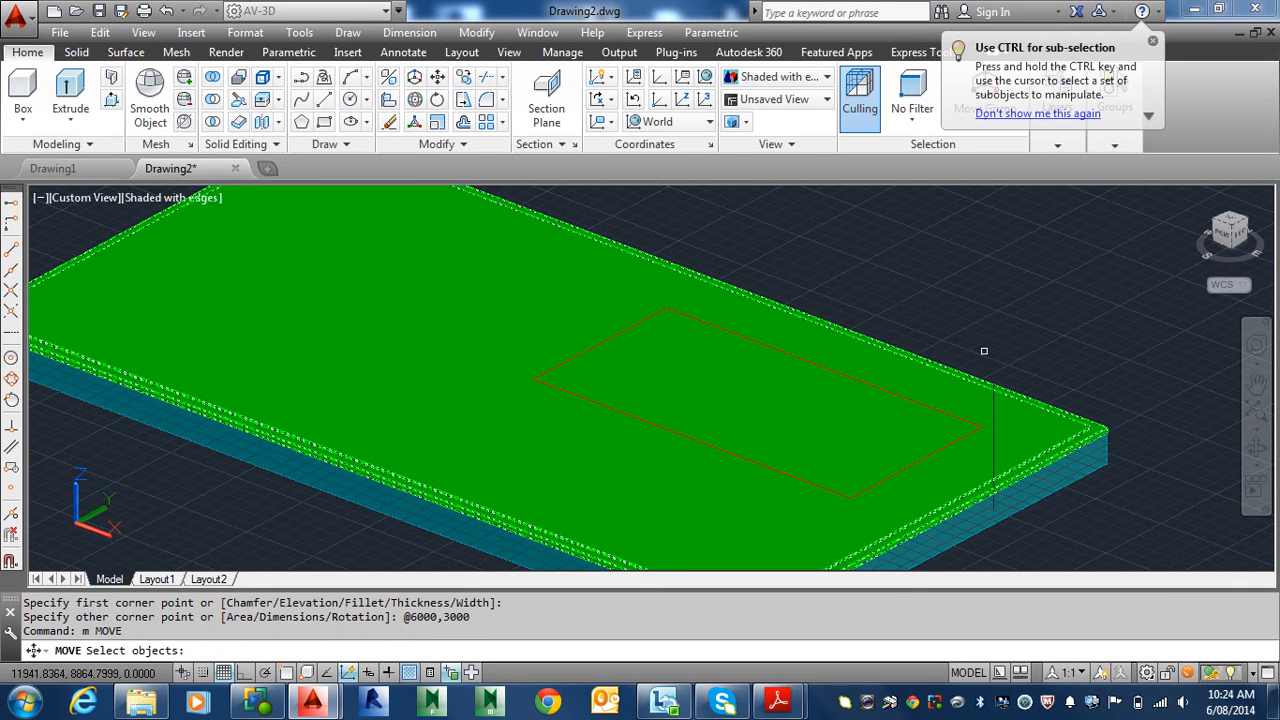
left_click(926, 459)
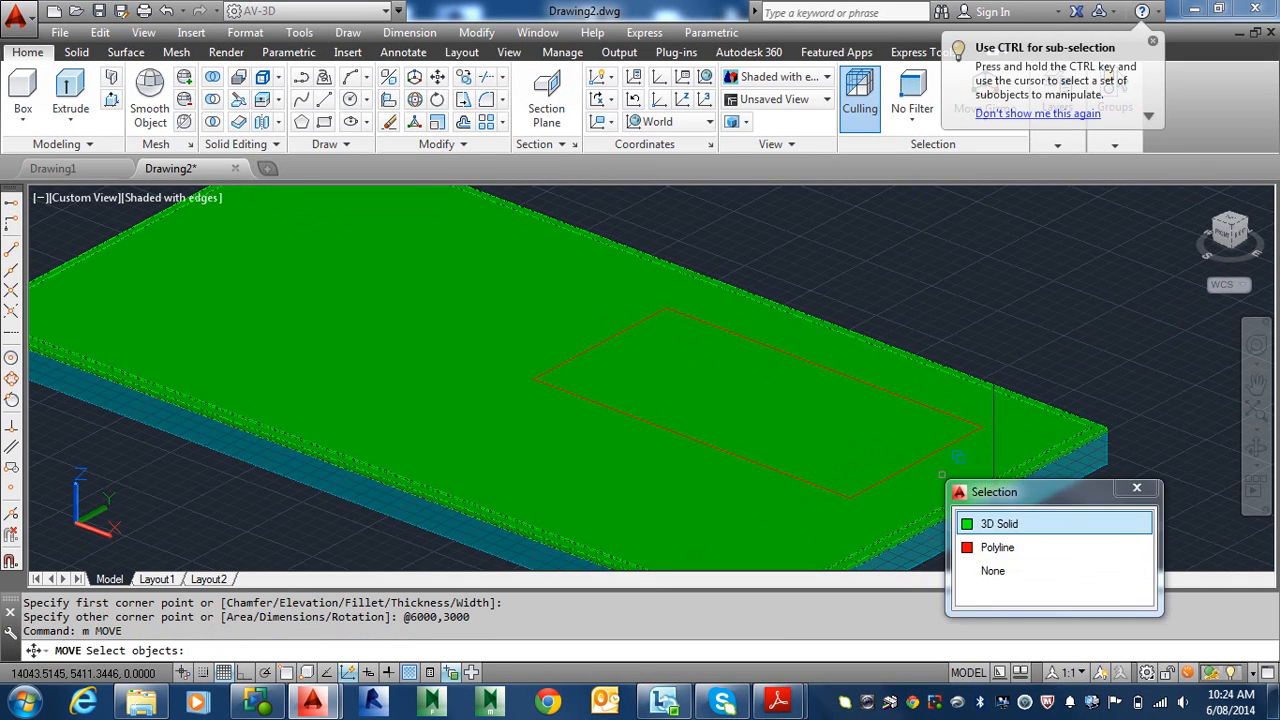
left_click(1012, 553)
key("Return")
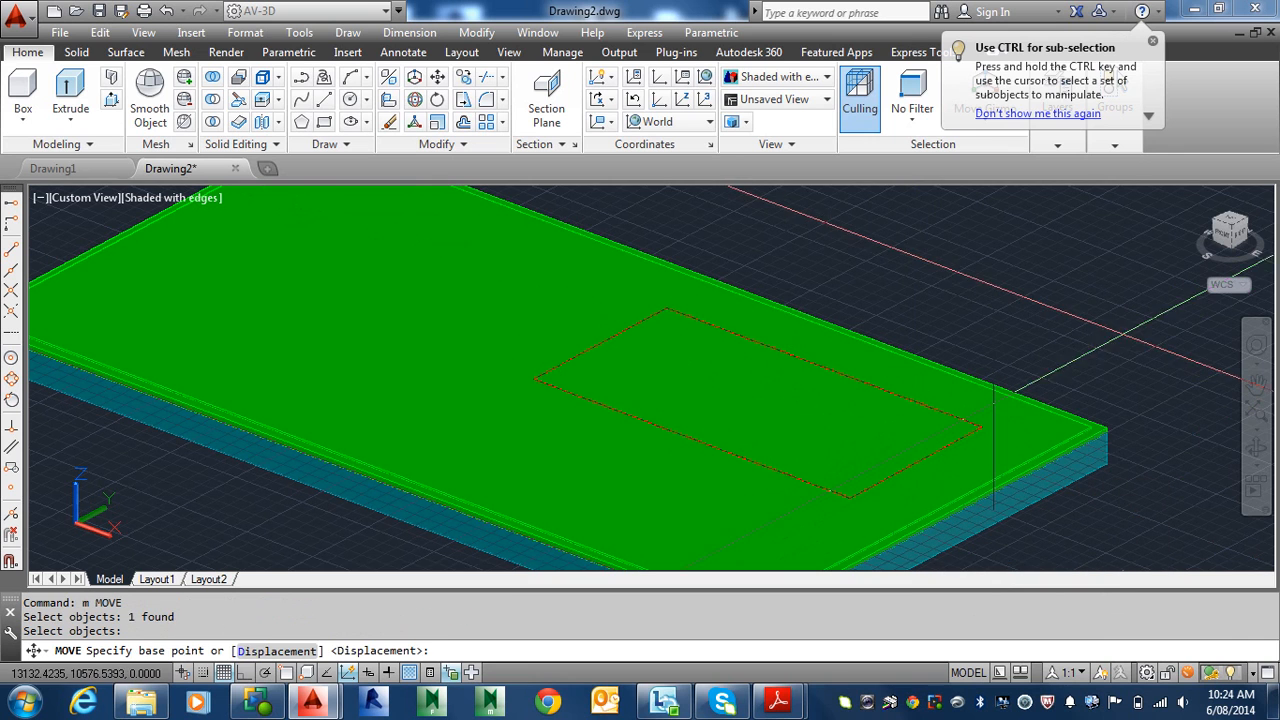
left_click(1110, 335)
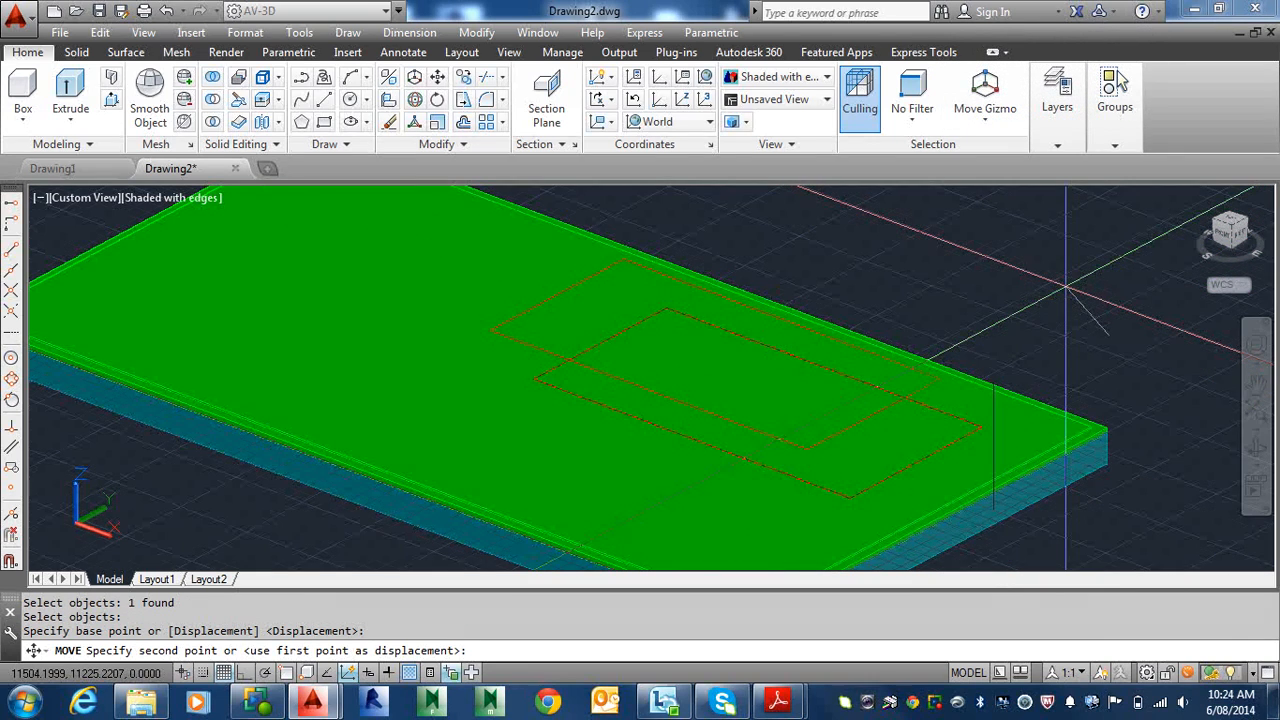
left_click(1066, 288)
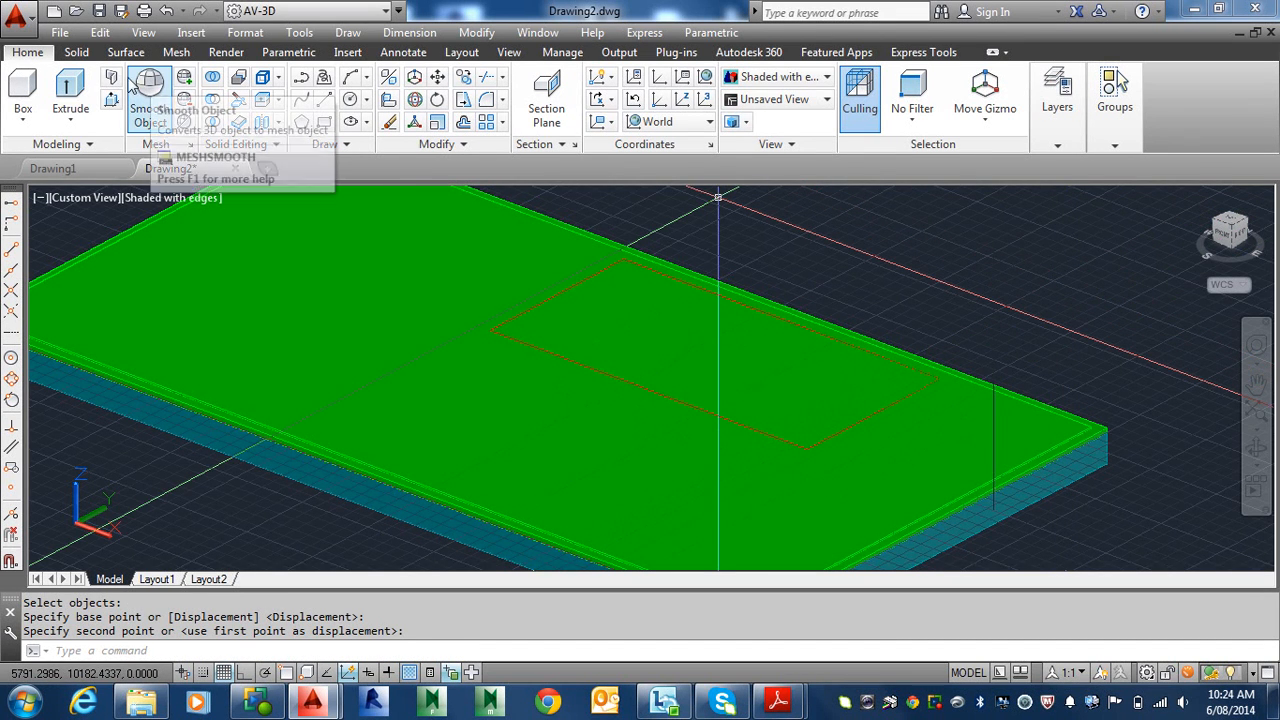
- Presspull the area inside the rectangle by -50 to cut a recess into the slab, and inspect the recess corner
left_click(110, 104)
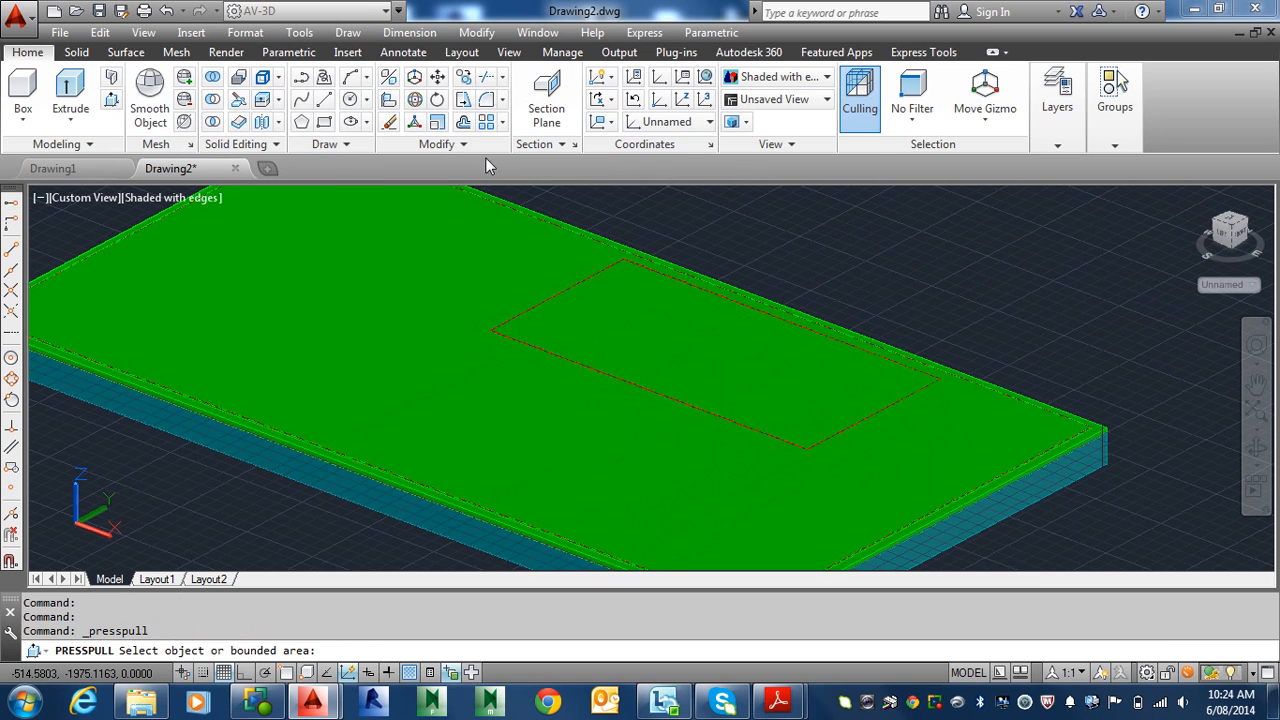
left_click(700, 350)
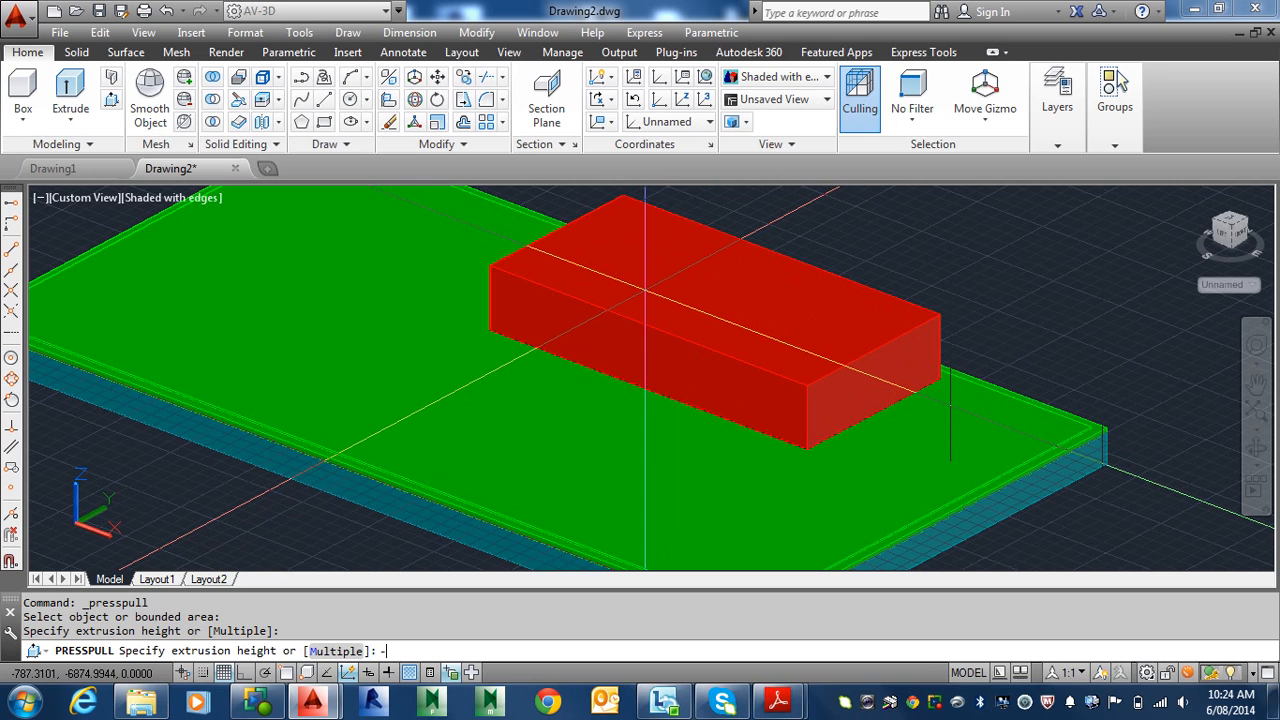
key("Return")
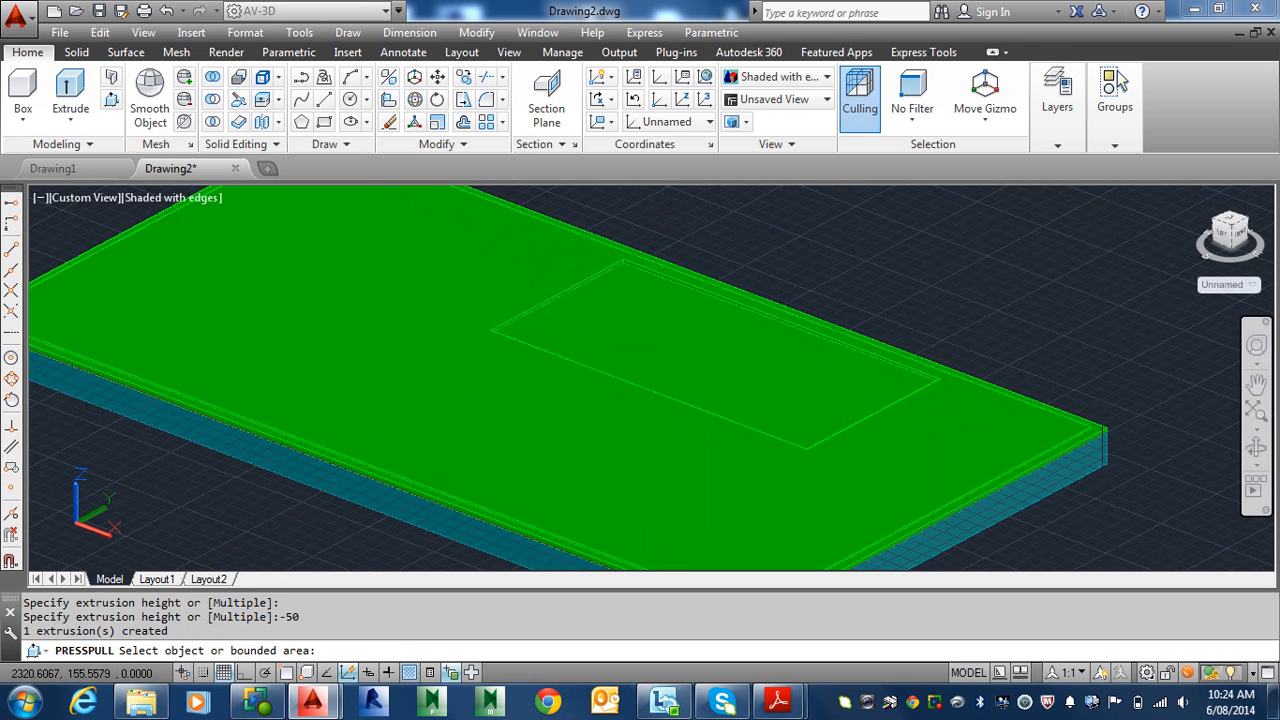
scroll(605, 378, "up", 5)
scroll(611, 383, "up", 5)
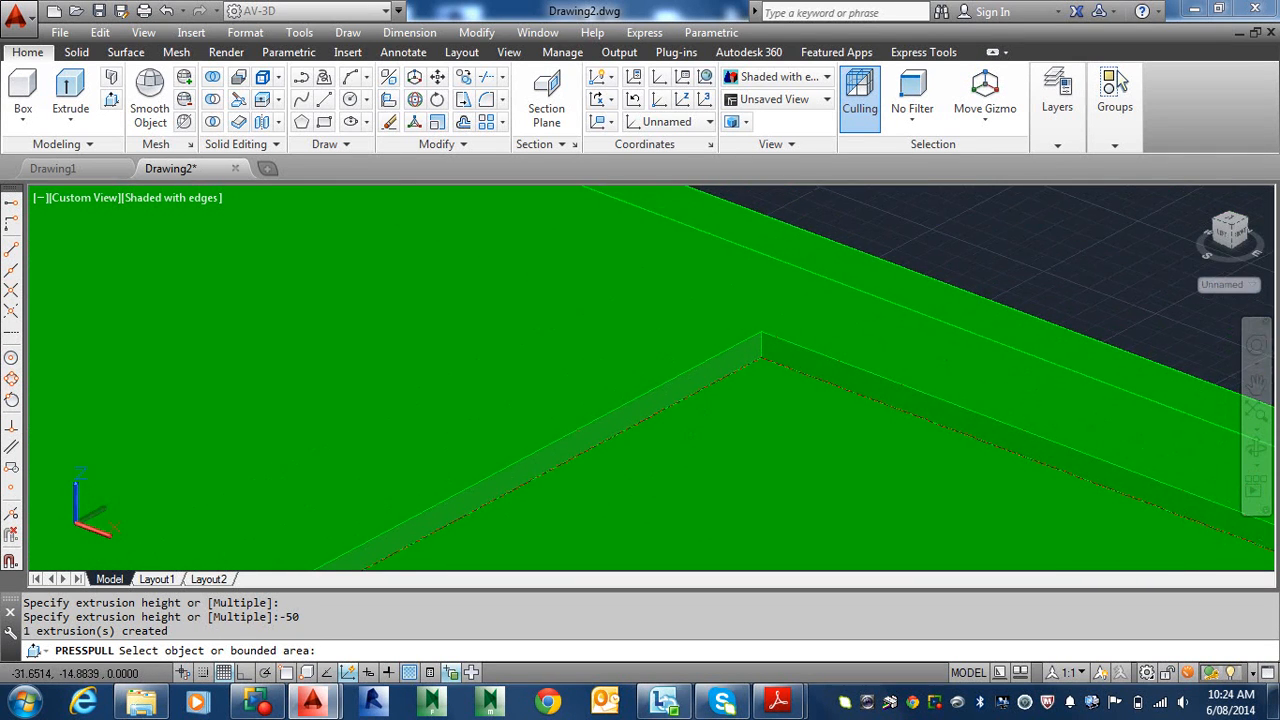
scroll(890, 263, "up", 3)
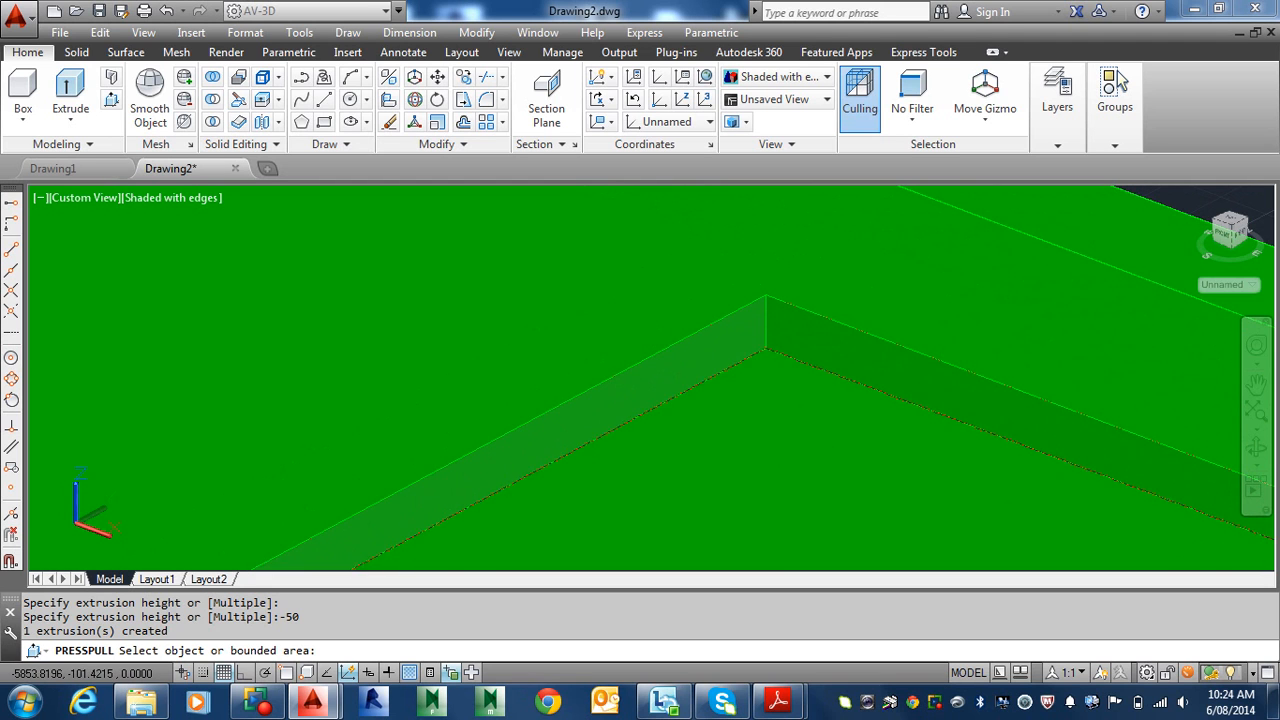
scroll(829, 438, "down", 5)
middle_click_drag(828, 429, 821, 293)
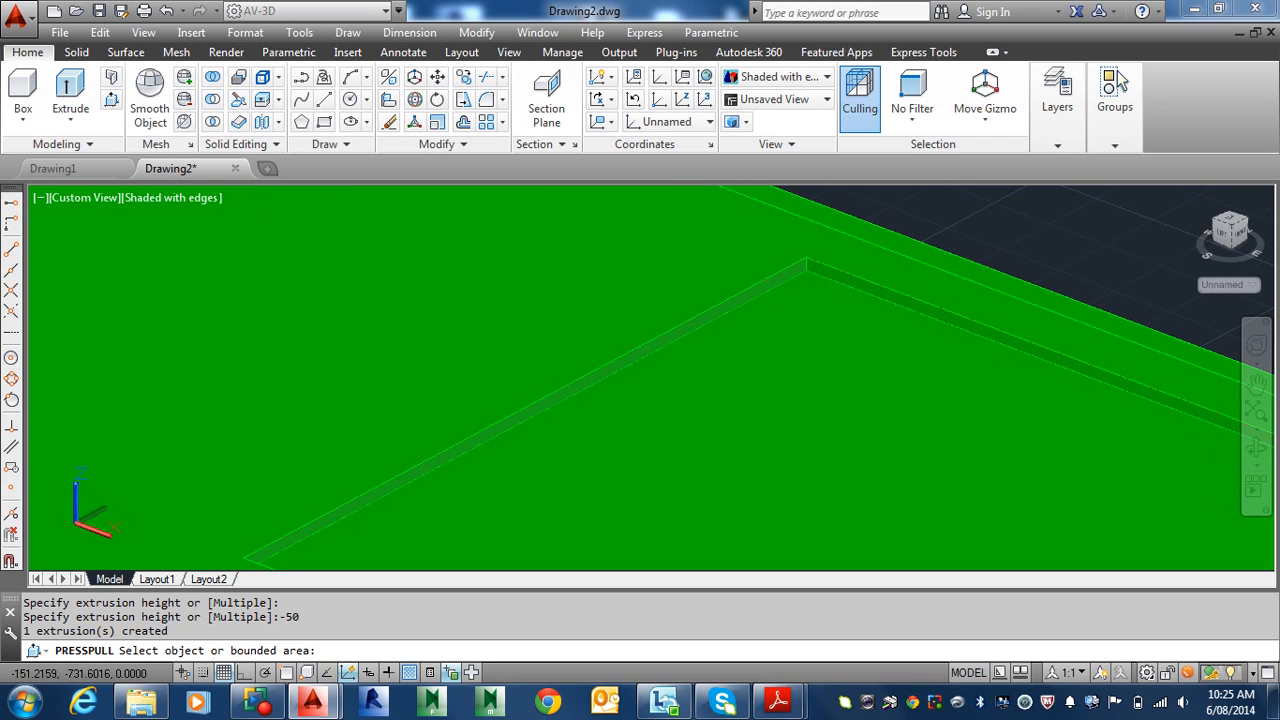
key("Return")
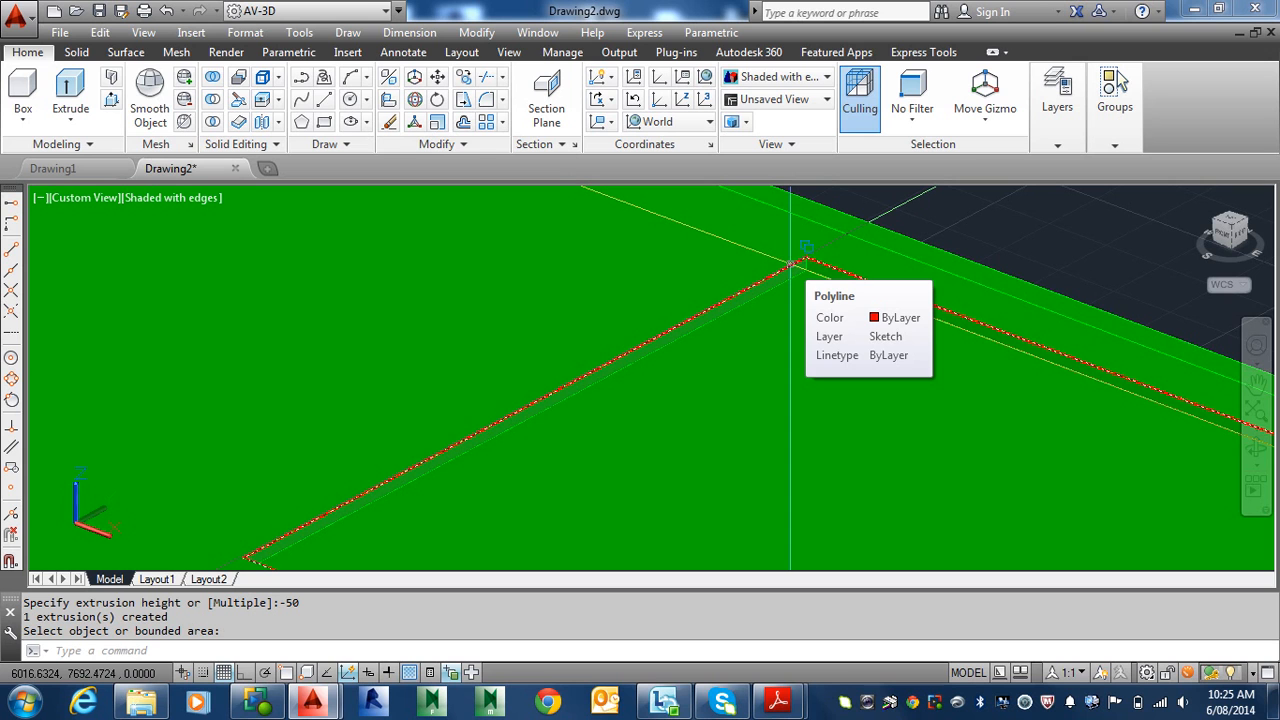
- Delete the rectangle polyline around the recess, keeping the slab solid
left_click(790, 262)
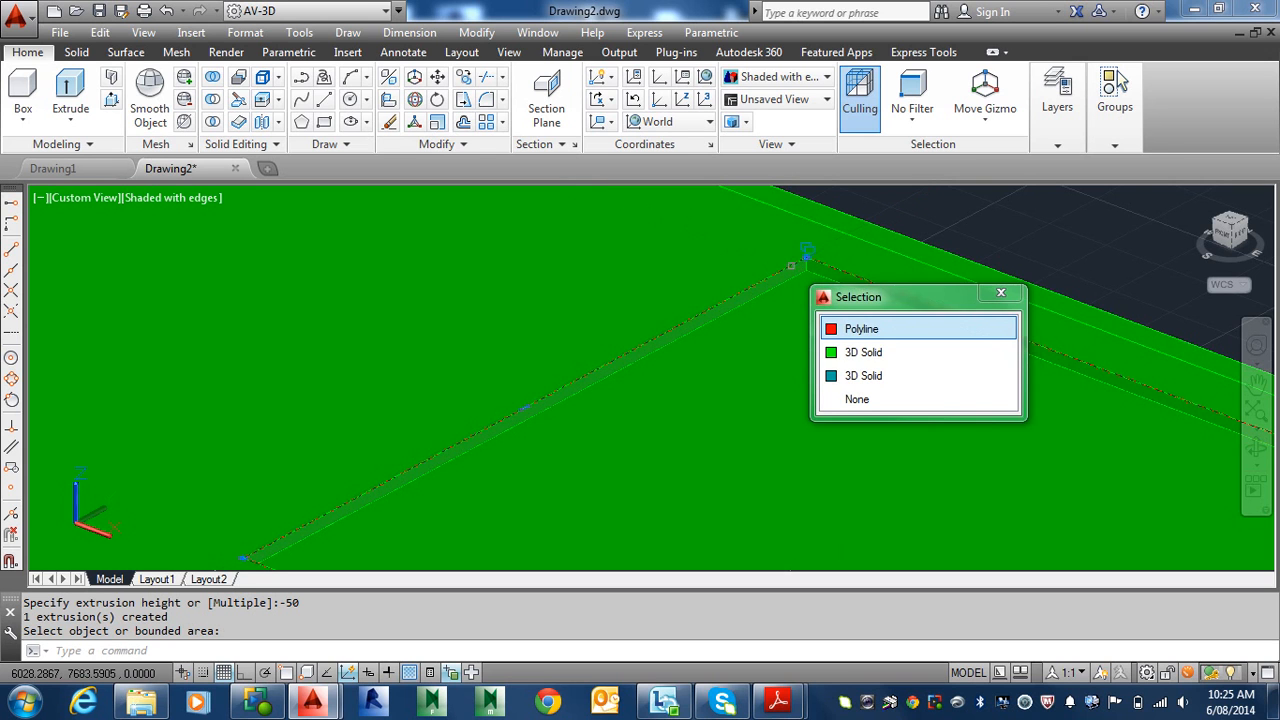
left_click(884, 328)
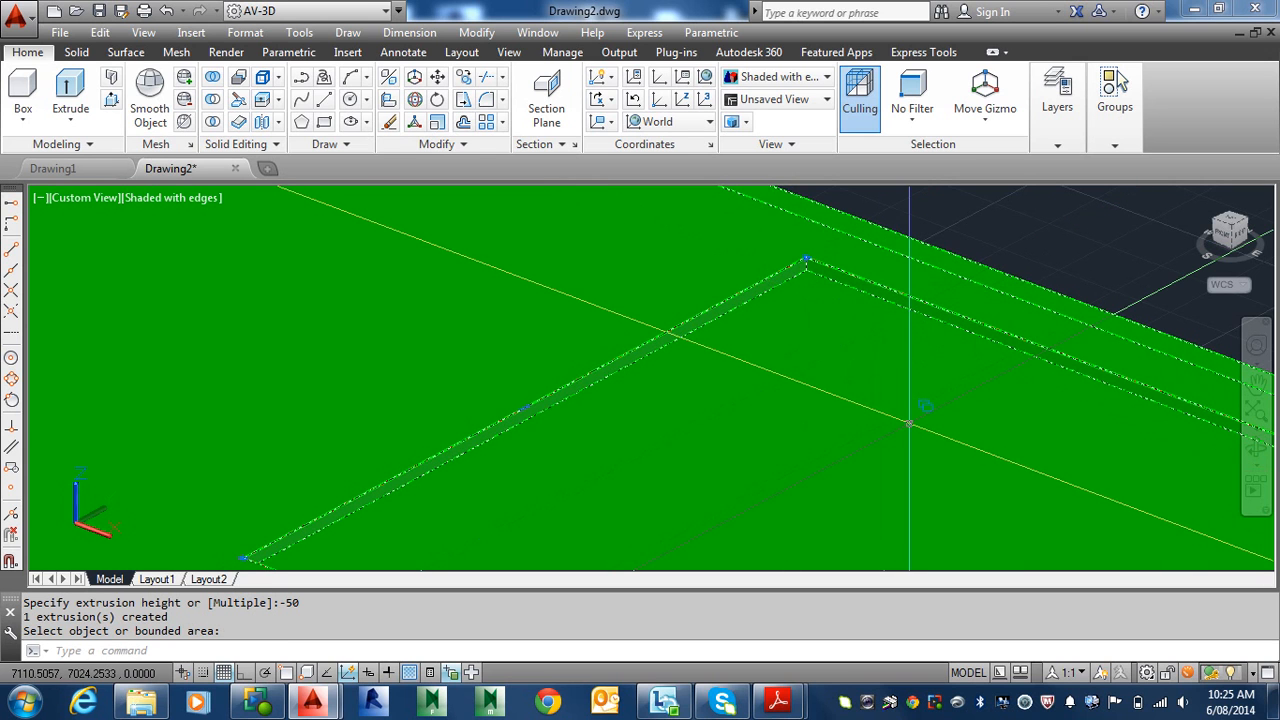
key("Delete")
- Union all the footing and slab solids into one solid, and check the merged selection
scroll(909, 424, "down", 5)
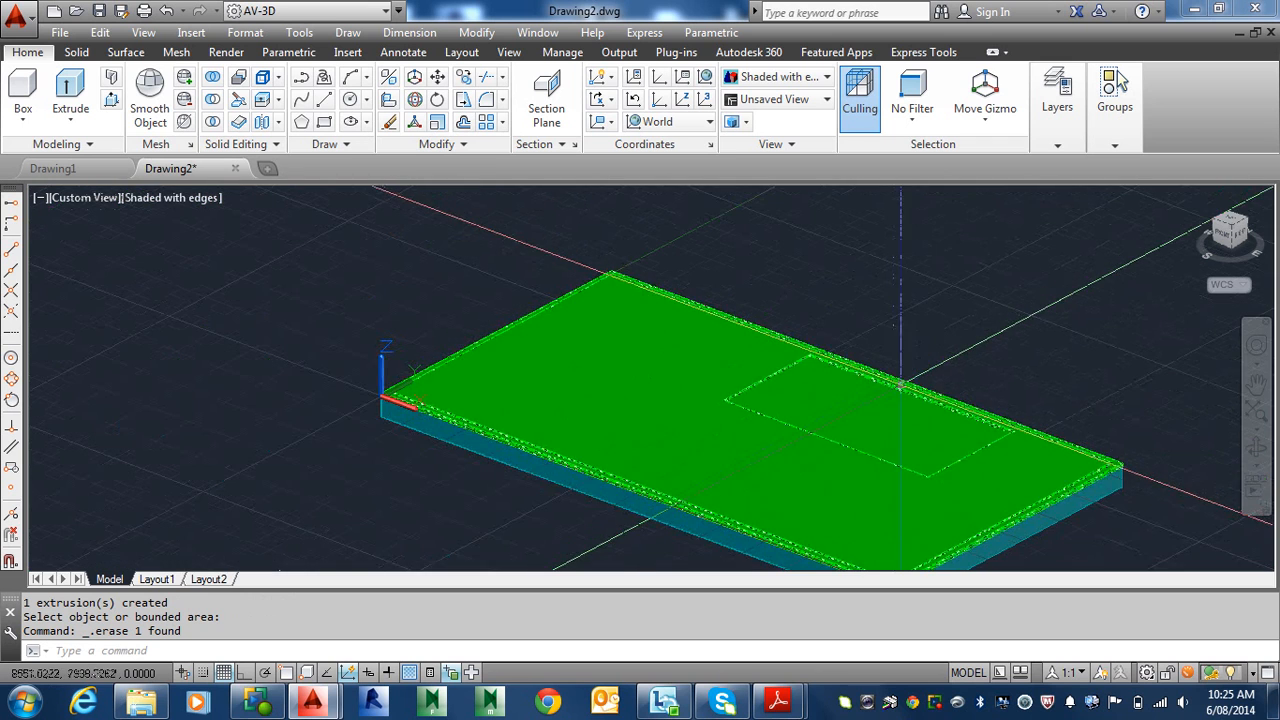
middle_click_drag(893, 372, 848, 369)
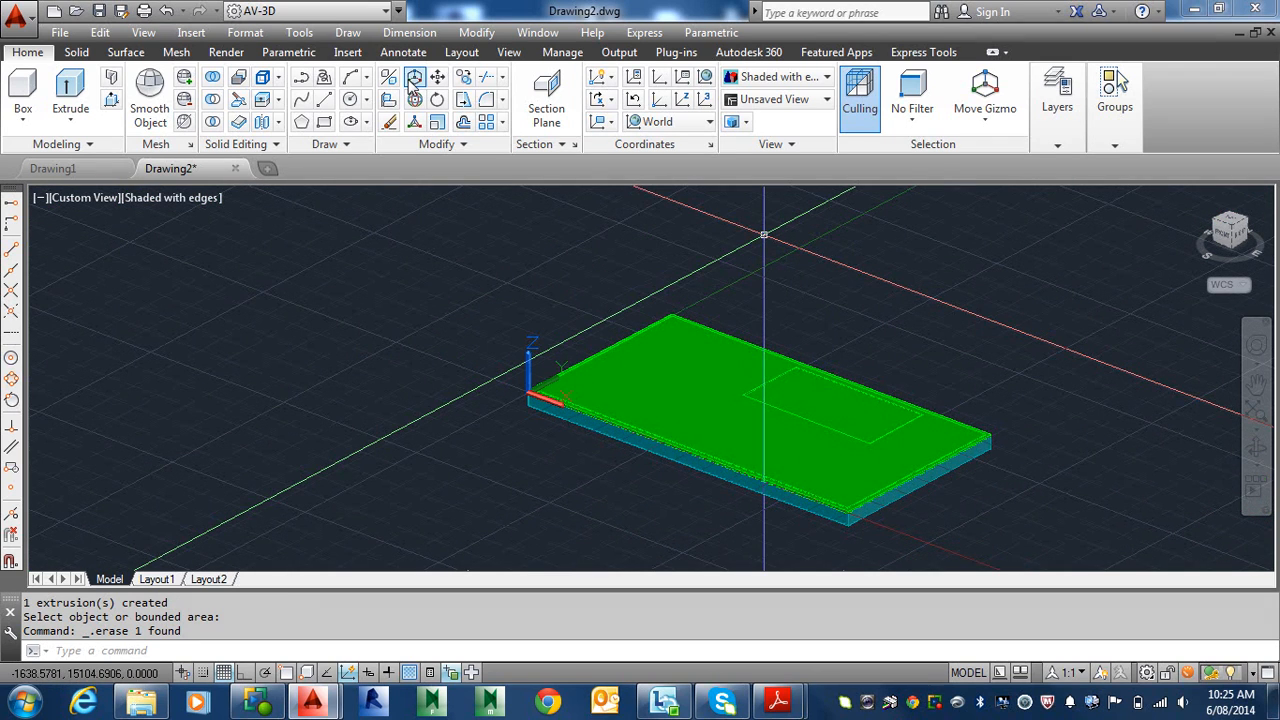
left_click(213, 80)
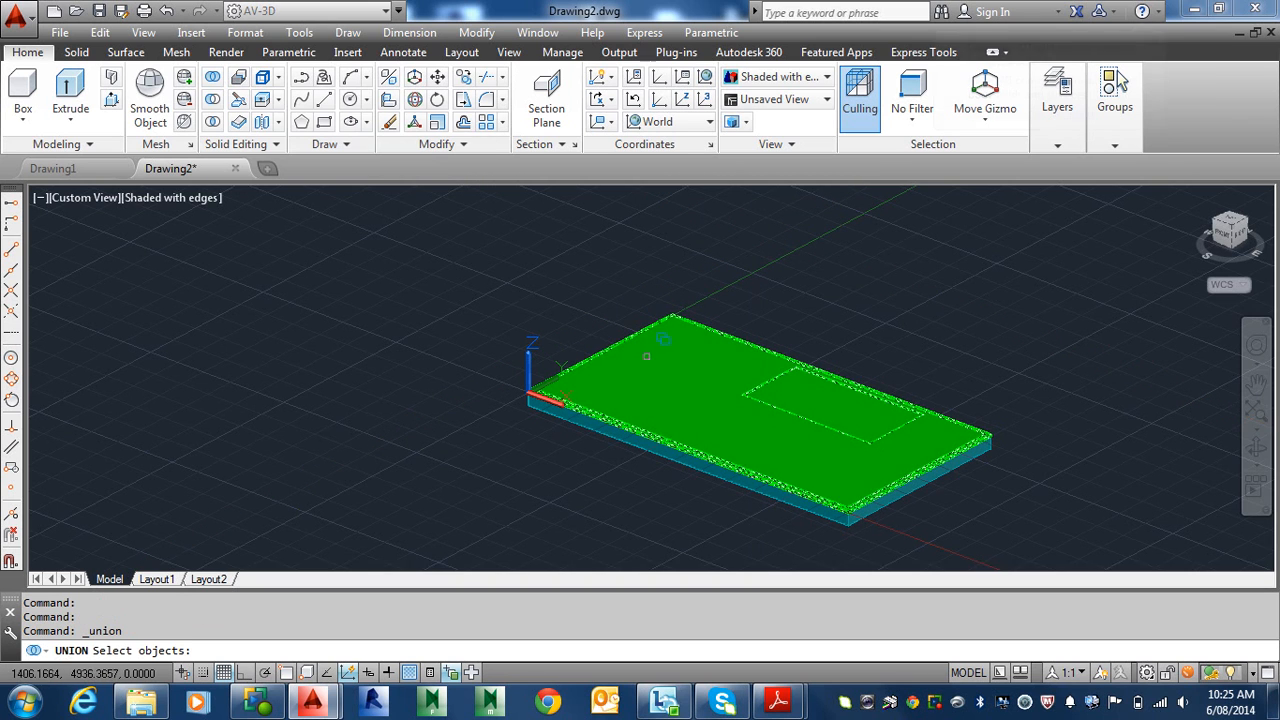
left_click(1062, 570)
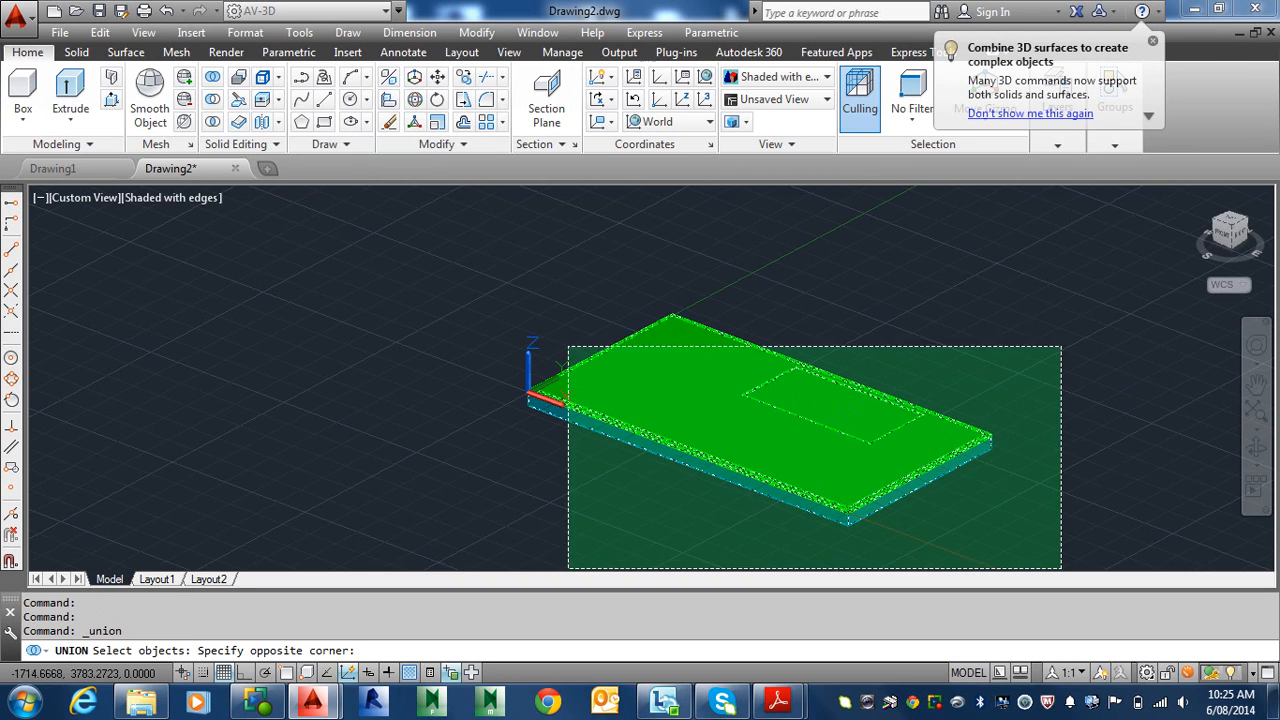
left_click(439, 260)
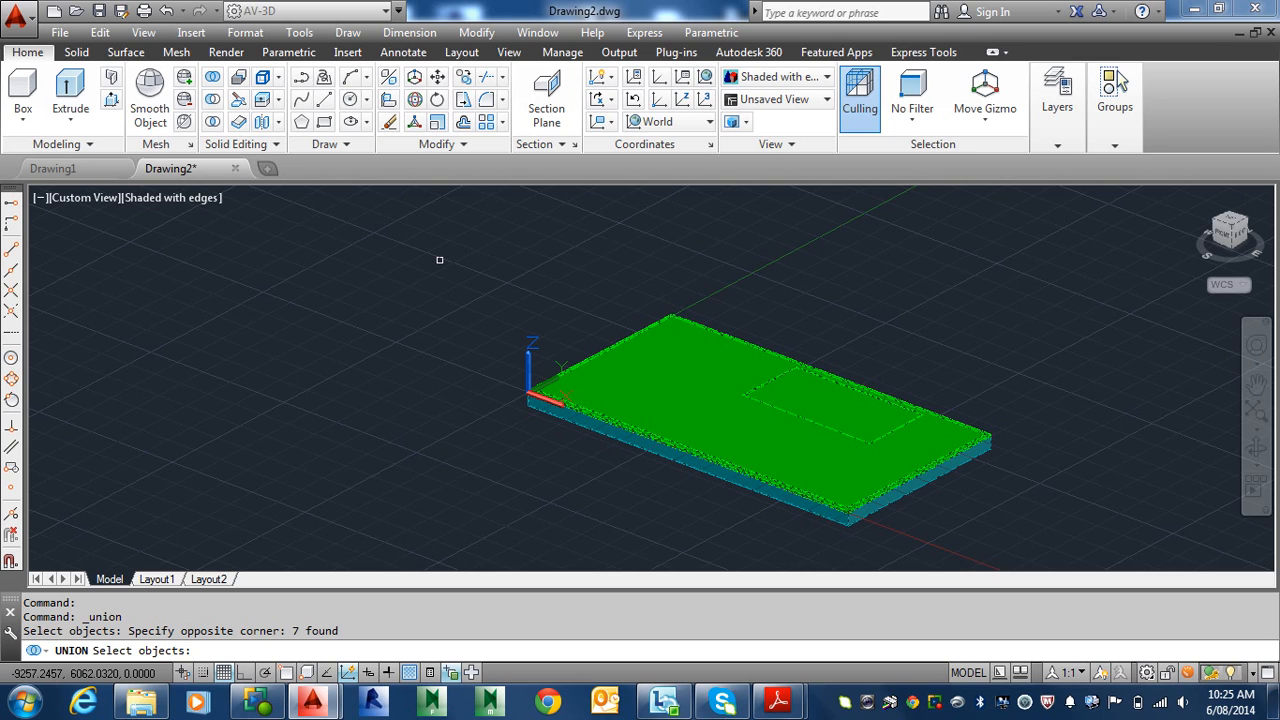
key("Return")
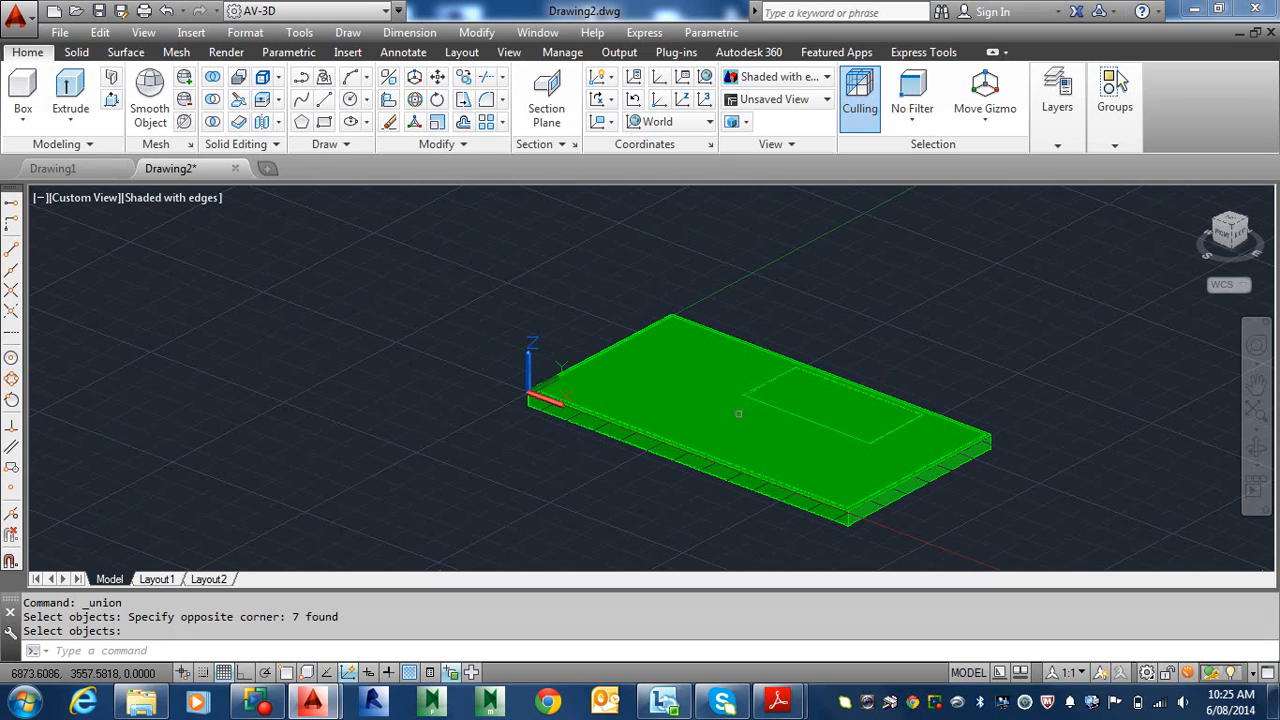
left_click(790, 519)
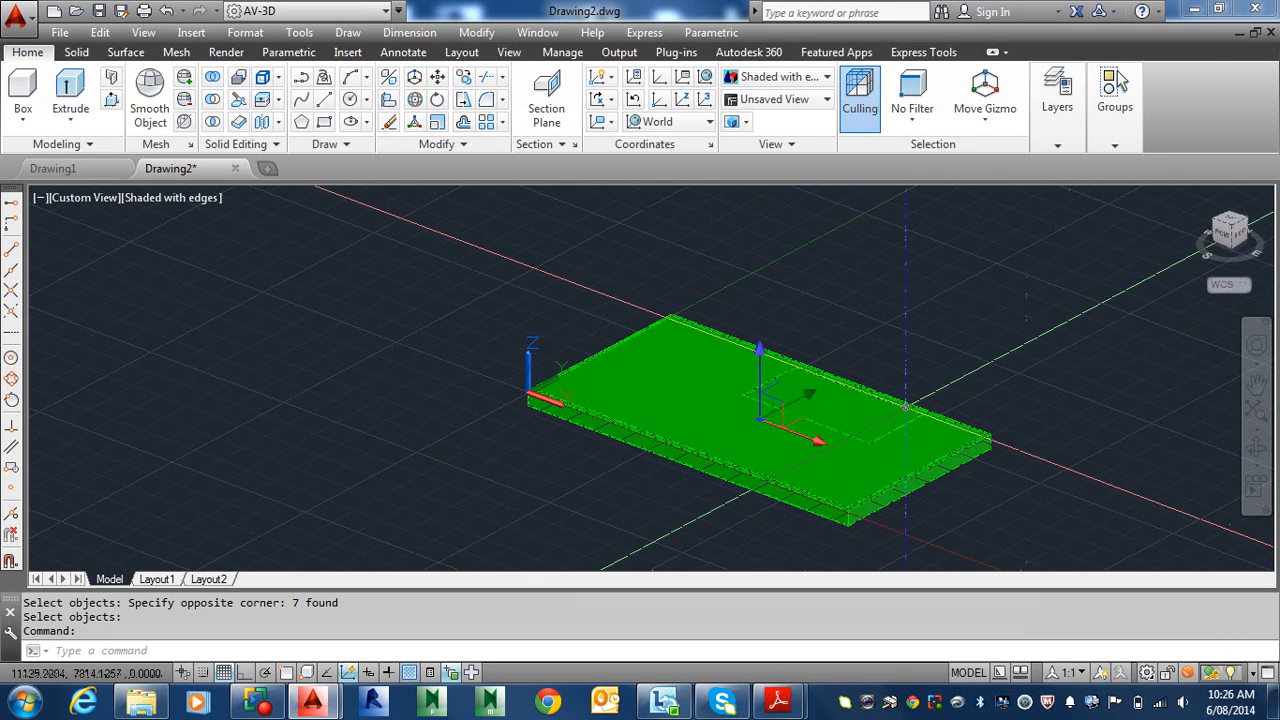
key("Escape")
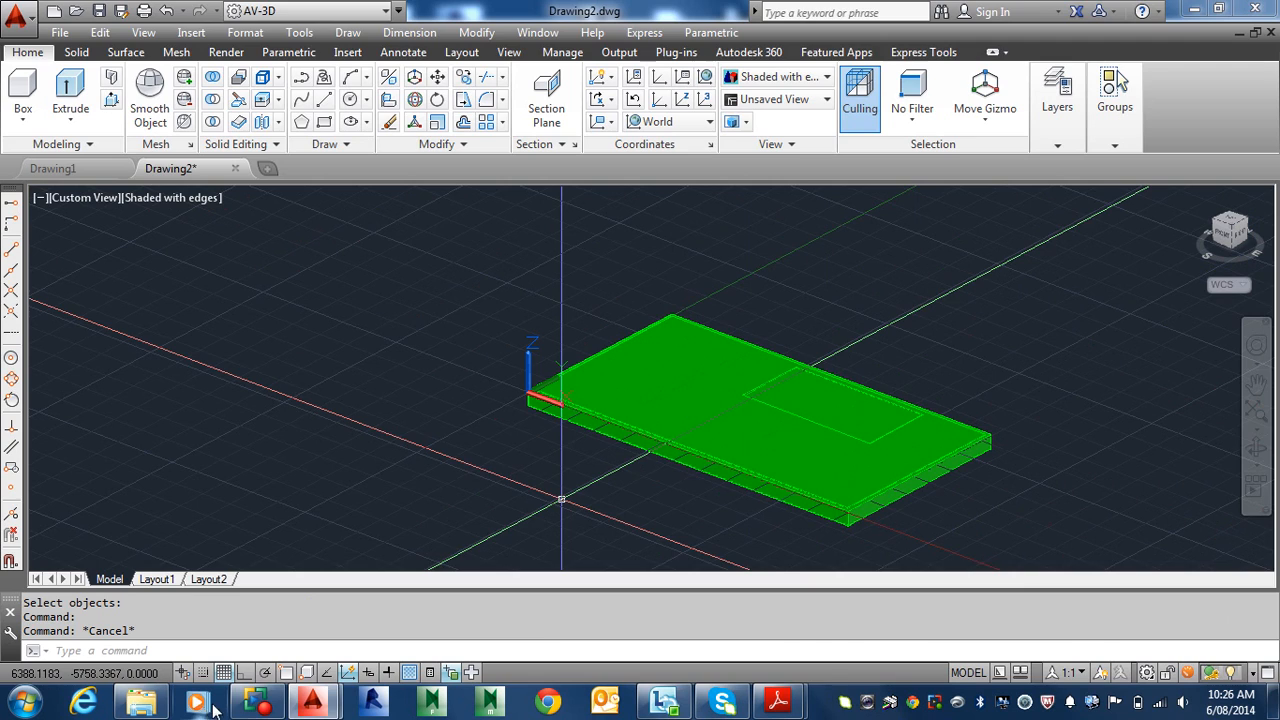
left_click(195, 585)
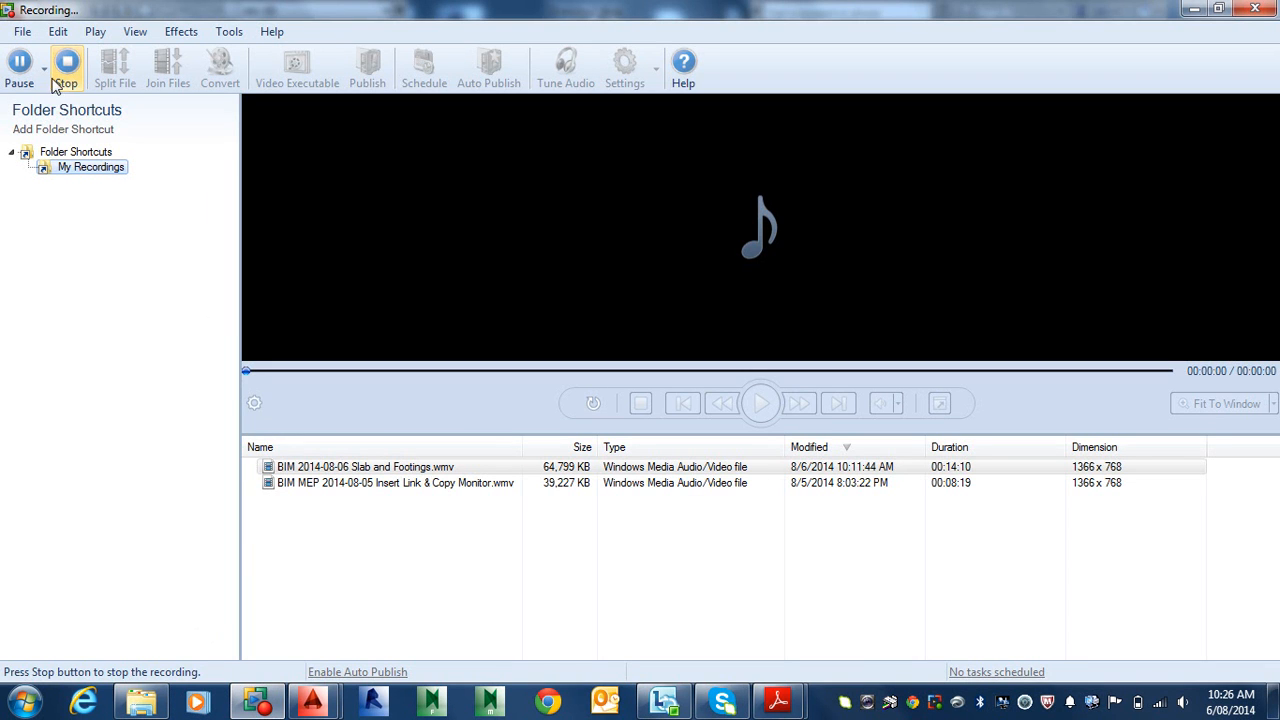